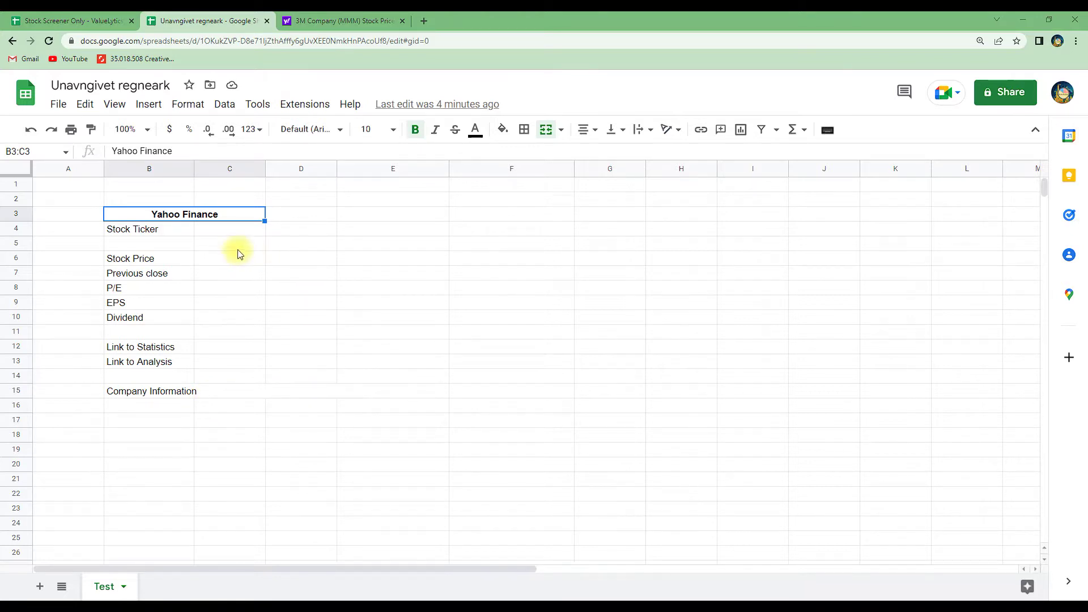
- Enter MMM as the stock ticker in cell C4
{"action": "left_click", "coordinate": [243, 233]}
{"action": "type", "text": "MMM"}
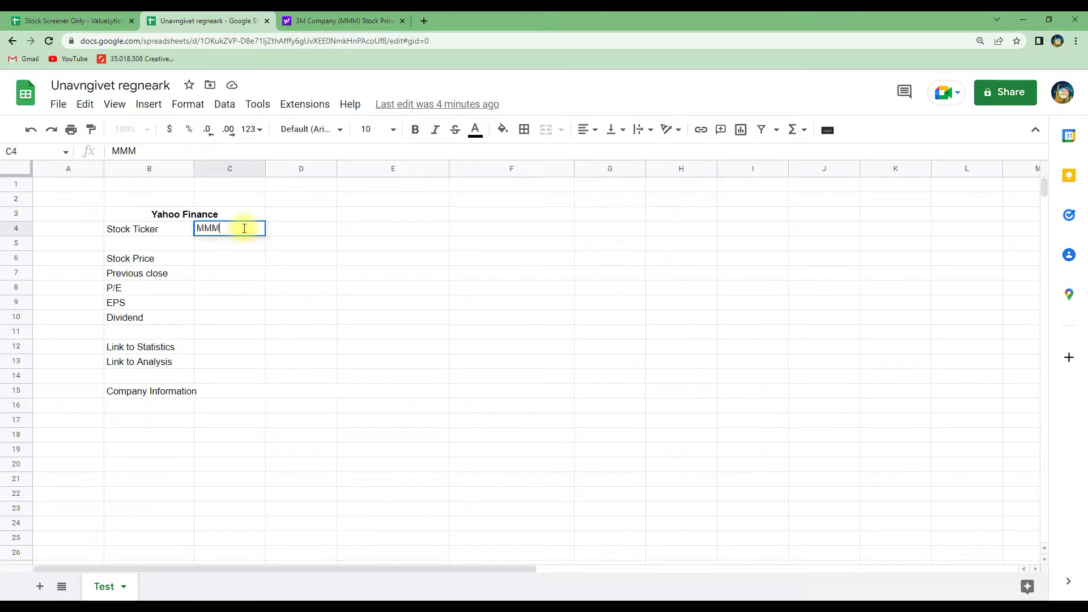
{"action": "key", "text": "Return"}
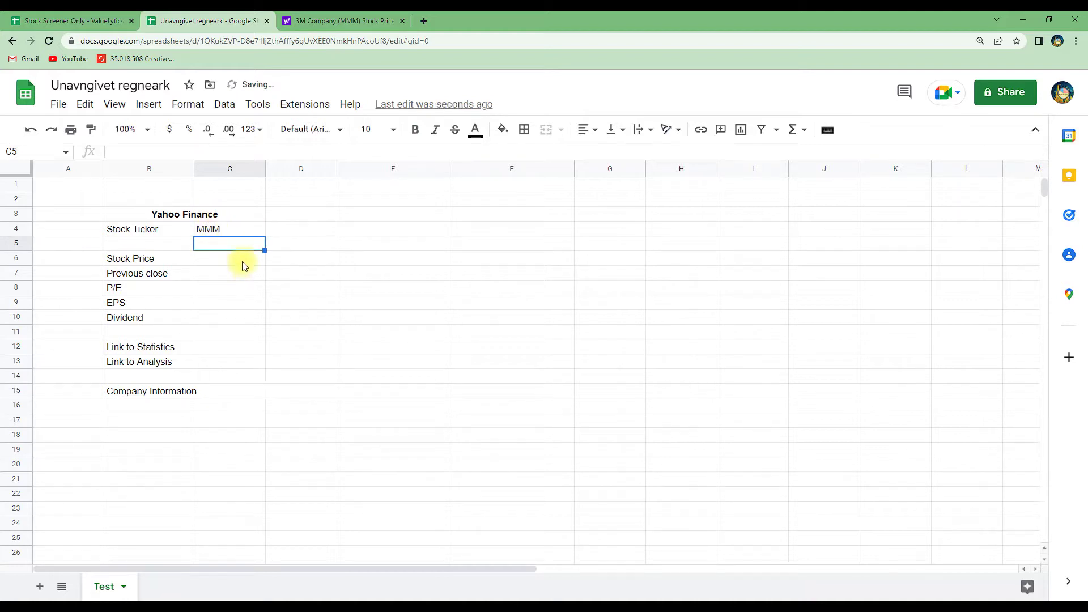
- Start the Previous close formula in C7 by nesting INDEX, IMPORTHTML and CONCATENATE, ending with an opening quotation mark
{"action": "left_click", "coordinate": [213, 276]}
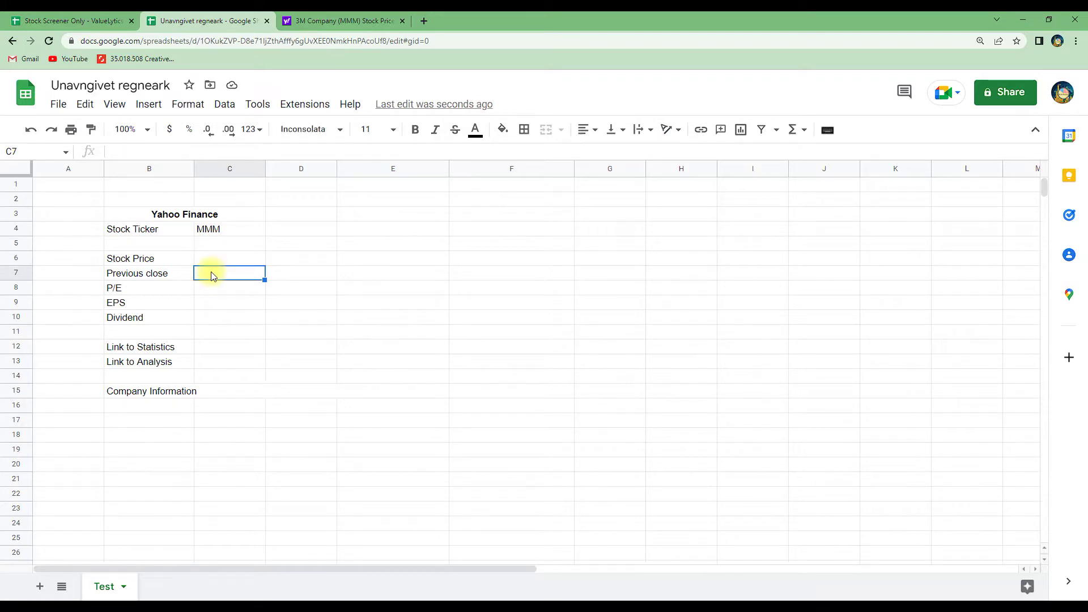
{"action": "left_click", "coordinate": [337, 23]}
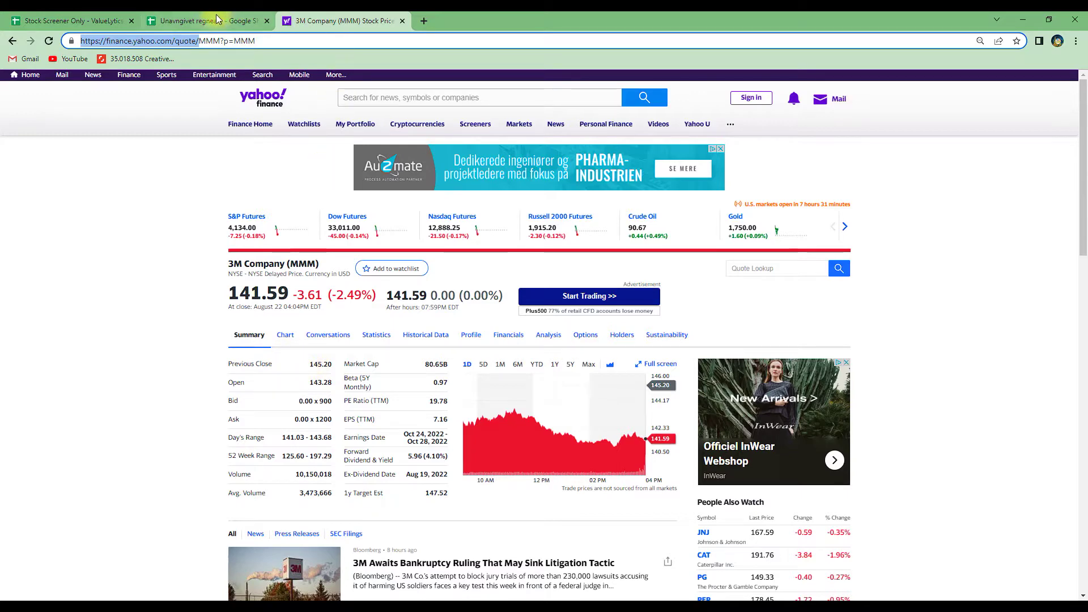
{"action": "left_click", "coordinate": [199, 22]}
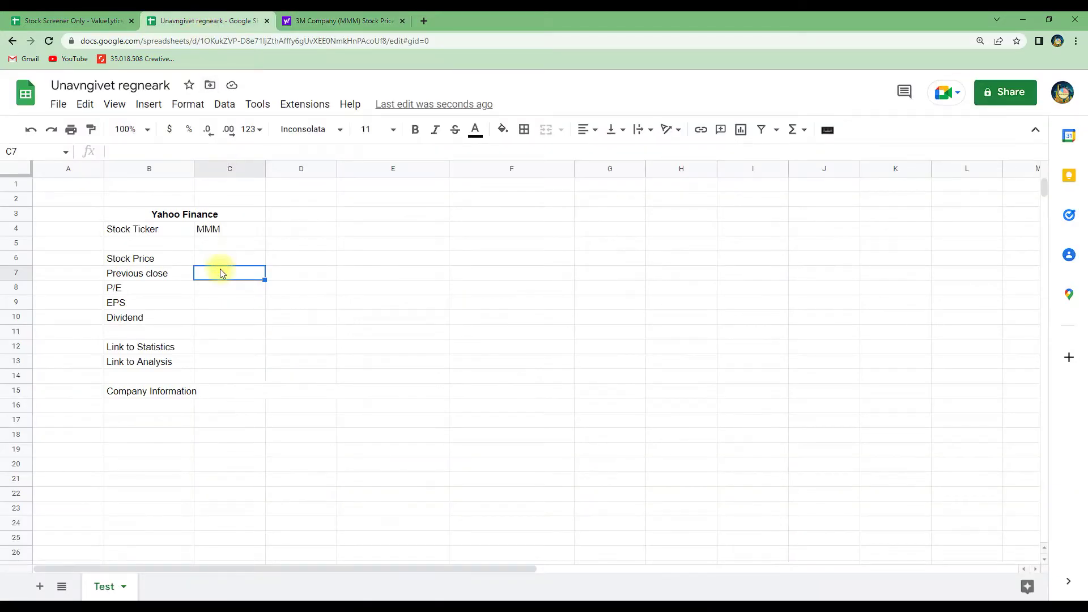
{"action": "type", "text": "=i"}
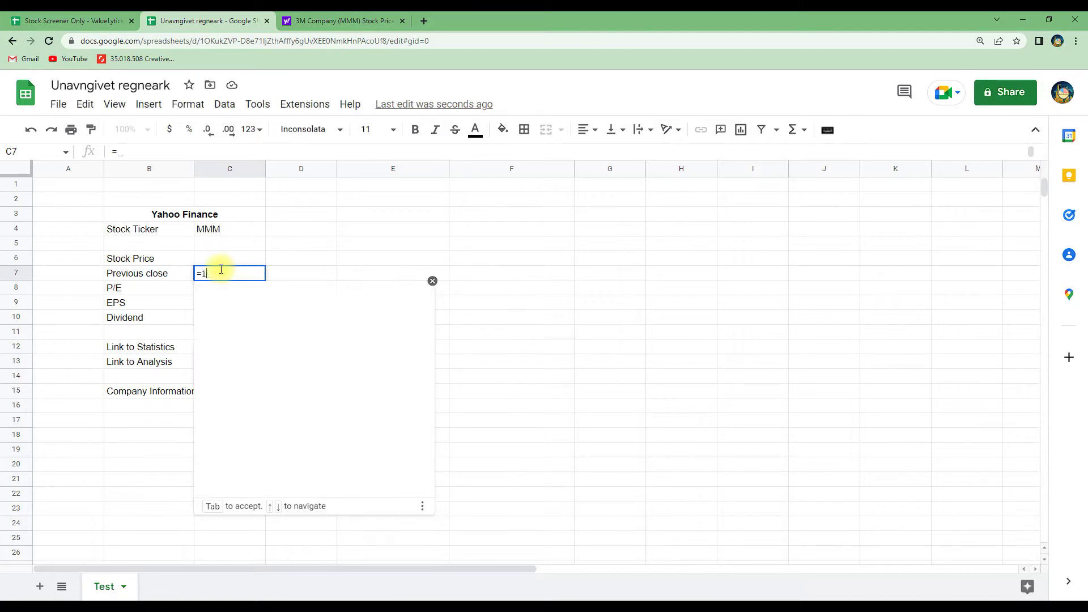
{"action": "type", "text": "ndex"}
{"action": "left_click", "coordinate": [234, 299]}
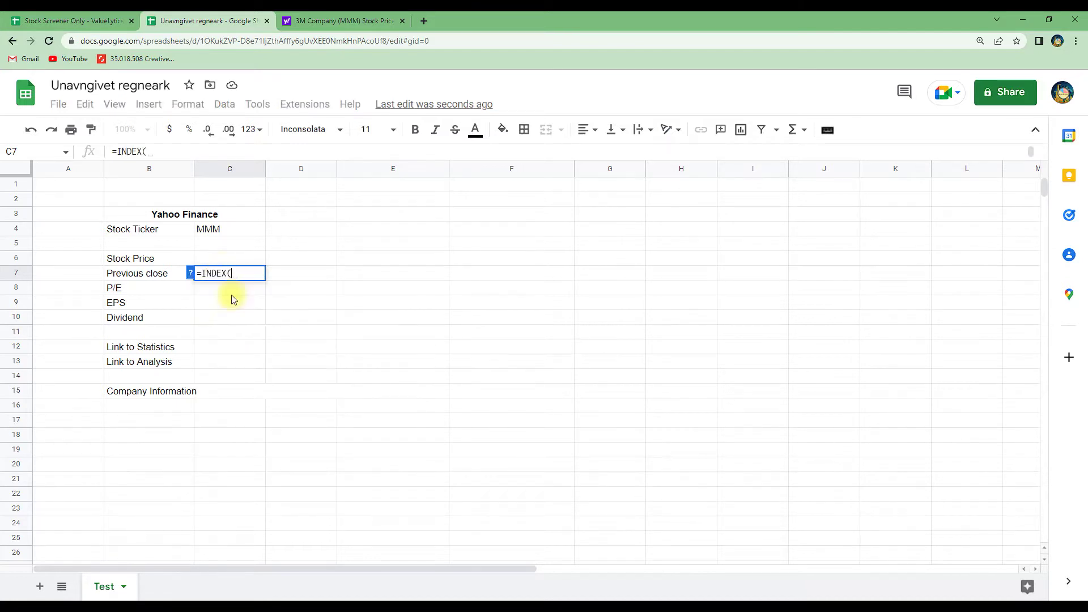
{"action": "type", "text": "Import"}
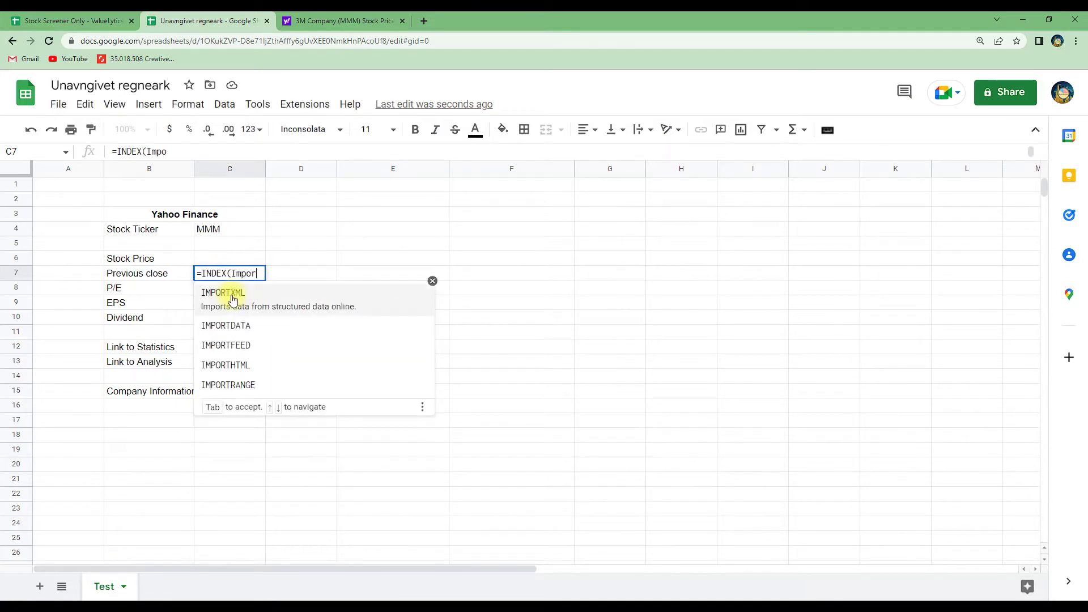
{"action": "left_click", "coordinate": [263, 362]}
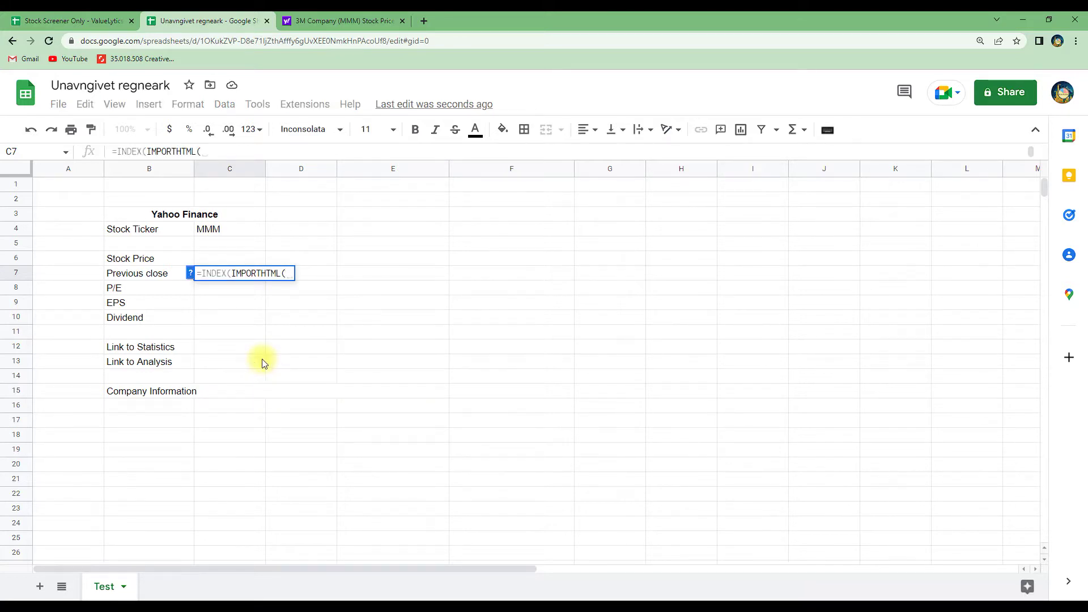
{"action": "type", "text": "Concat"}
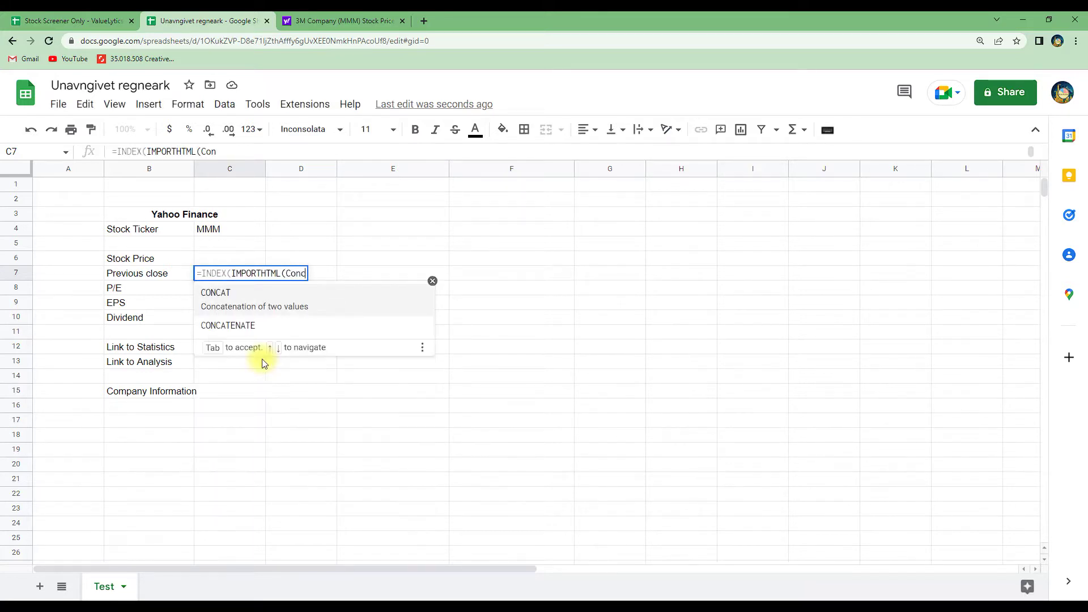
{"action": "left_click", "coordinate": [294, 325]}
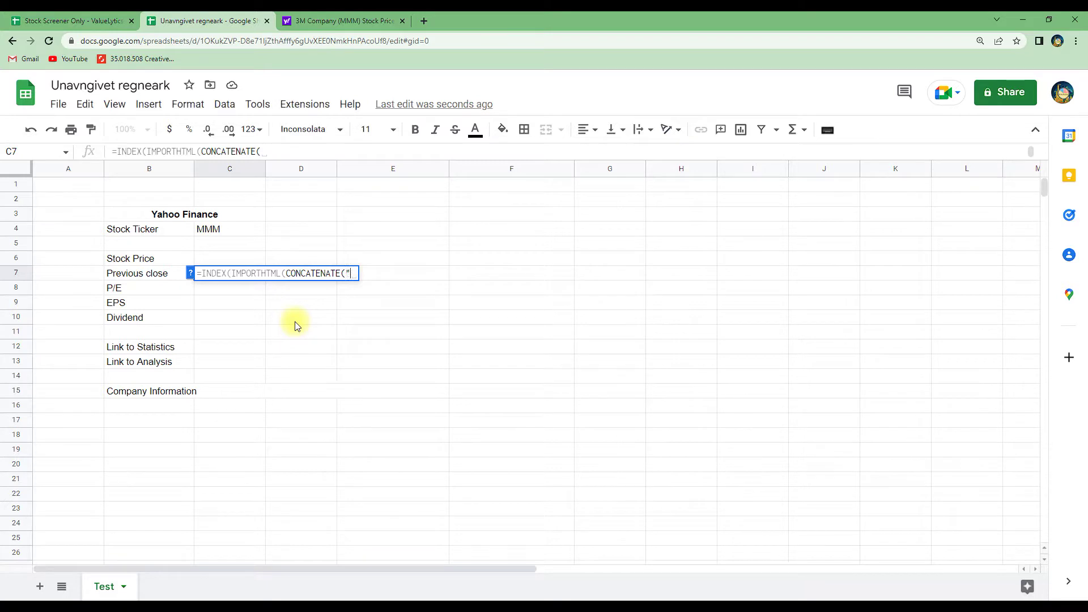
{"action": "left_click", "coordinate": [340, 20]}
{"action": "left_click_drag", "start_coordinate": [81, 41], "coordinate": [200, 43]}
{"action": "key", "text": "ctrl+c"}
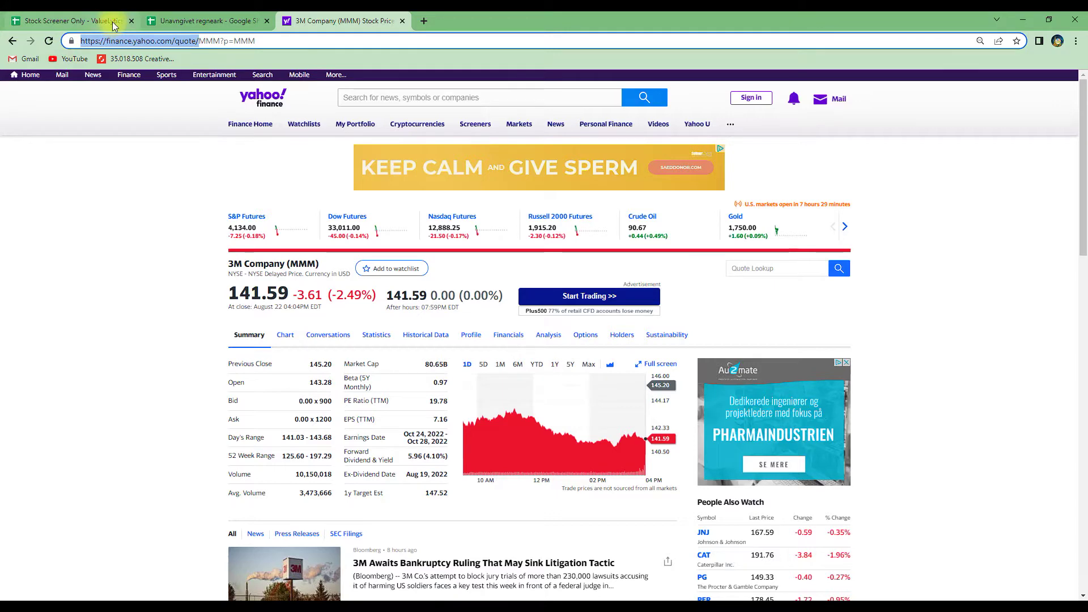
{"action": "left_click", "coordinate": [202, 21]}
{"action": "key", "text": "ctrl+v"}
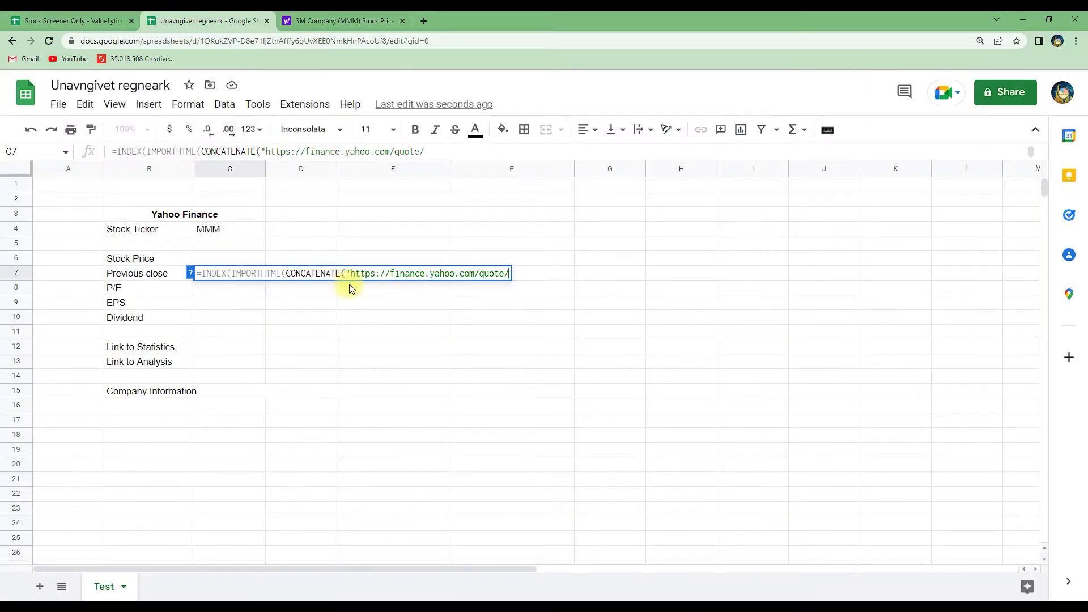
{"action": "type", "text": "\","}
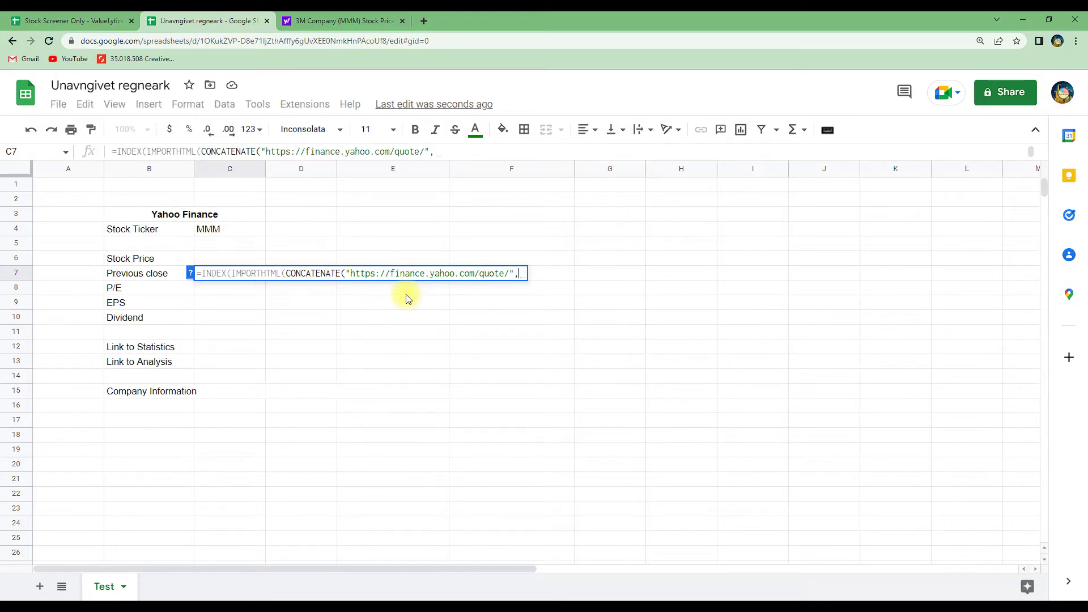
- Complete the C7 formula with ticker reference C4, "table" number 1, row 1 and column 2
{"action": "type", "text": "C4"}
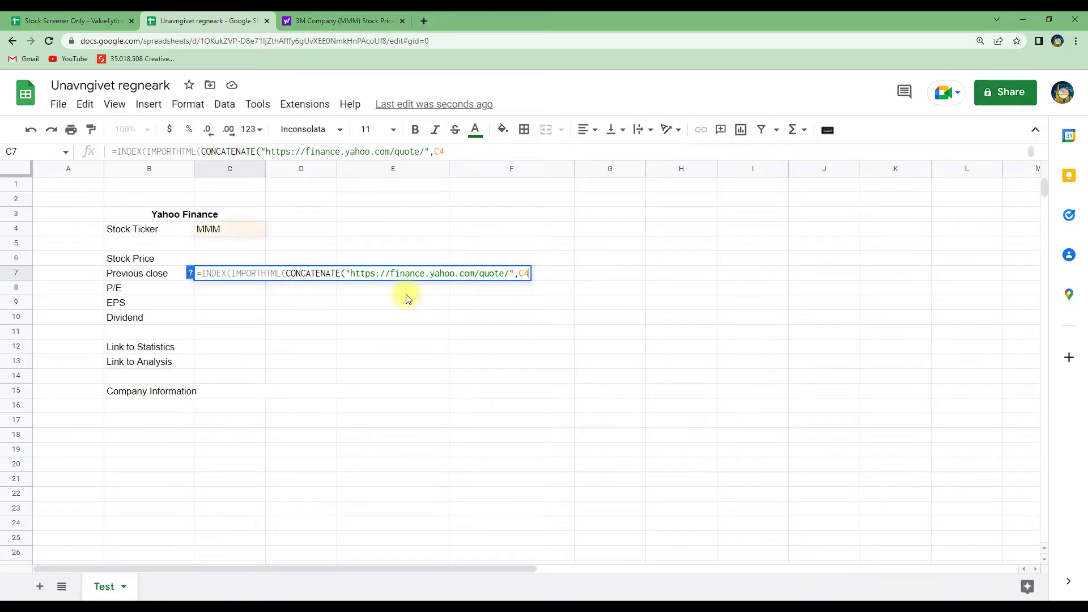
{"action": "type", "text": "),"}
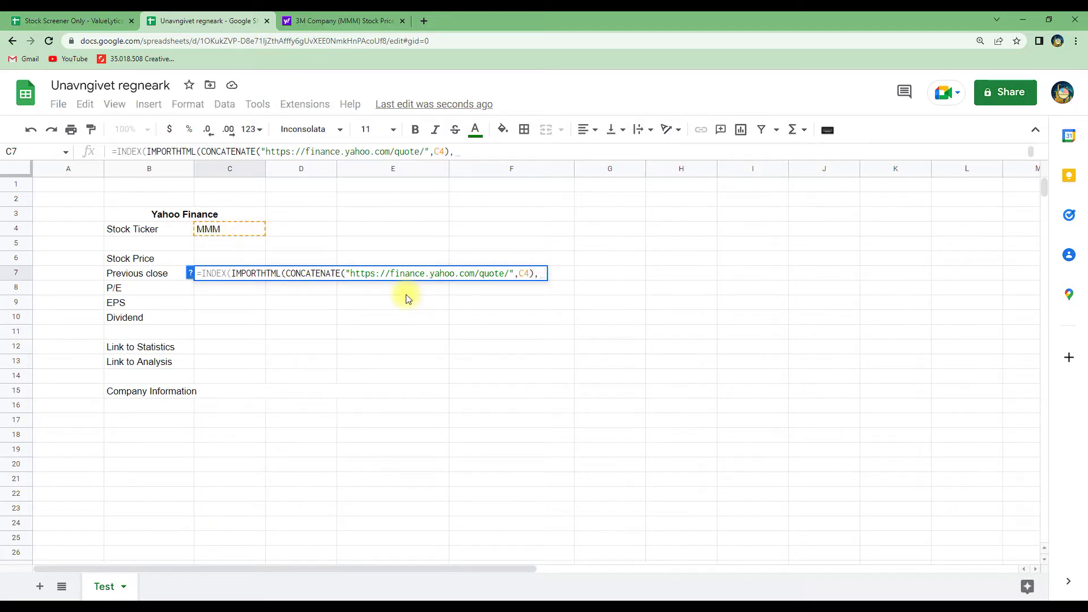
{"action": "type", "text": "\"tabl"}
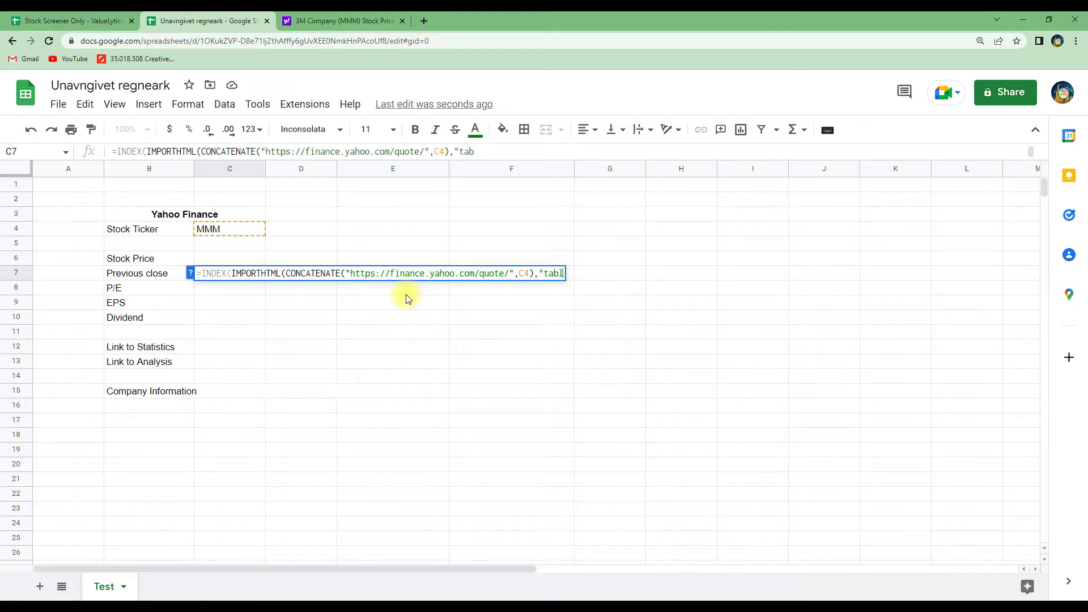
{"action": "type", "text": "e\",1)"}
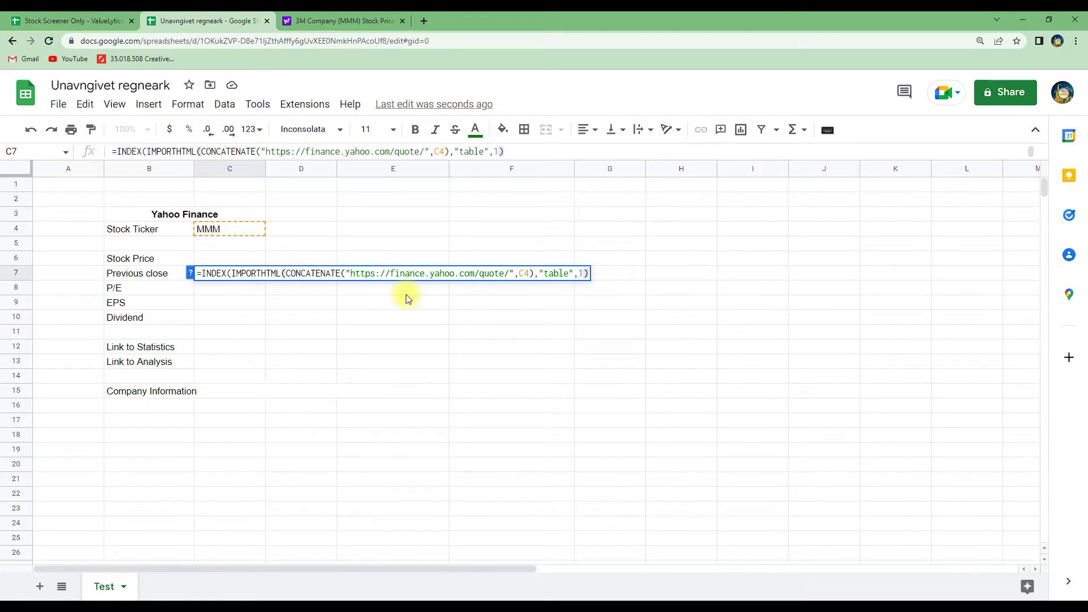
{"action": "type", "text": ",1,2)"}
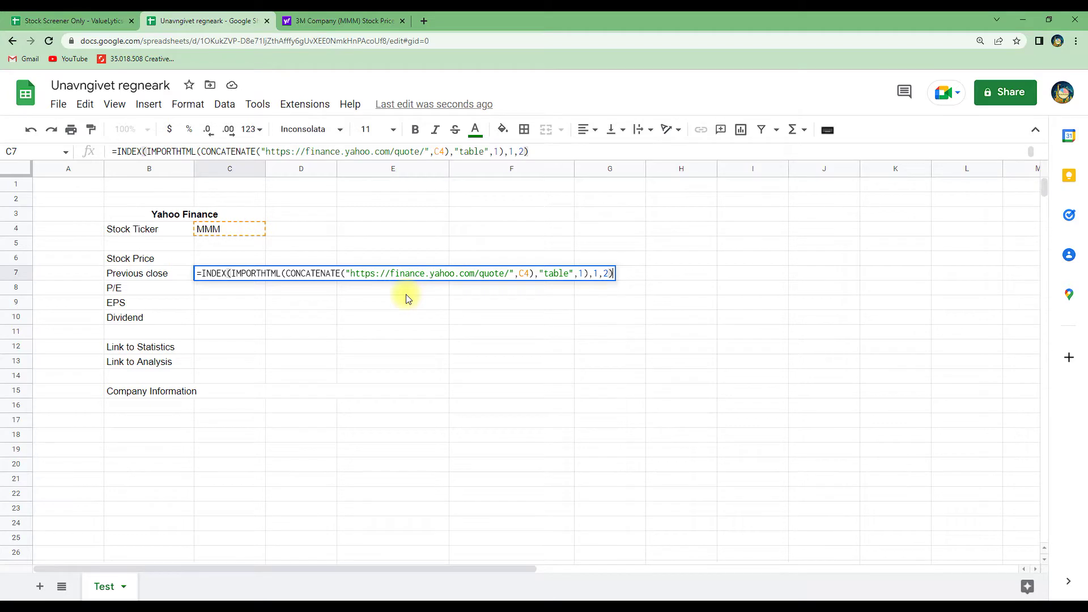
{"action": "key", "text": "Return"}
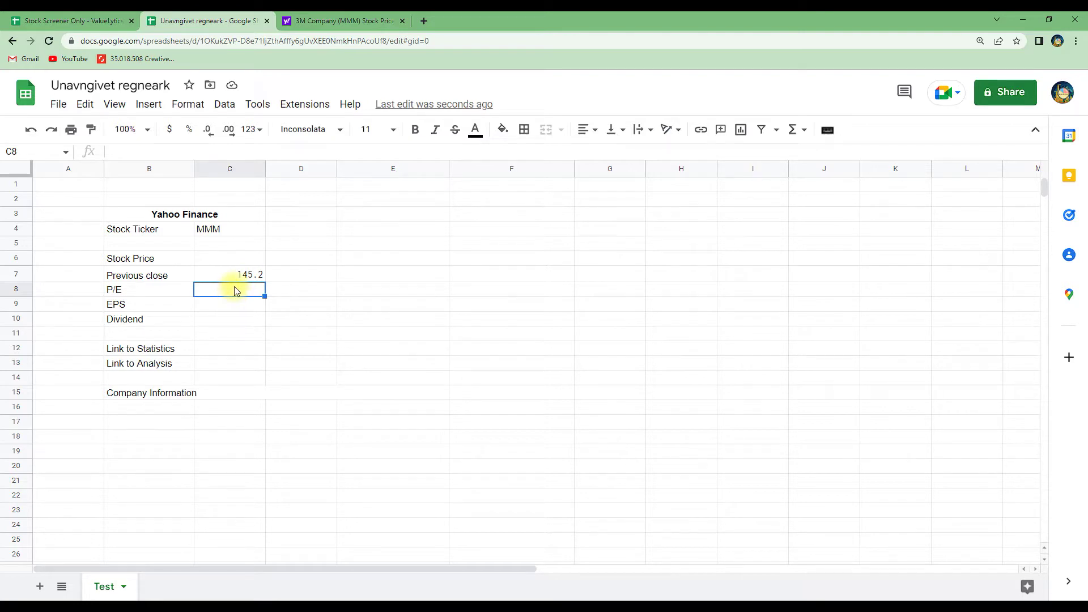
- Check the PE Ratio's place on the Yahoo Finance page and copy the Previous close formula into P/E cell C8
{"action": "left_click", "coordinate": [320, 20]}
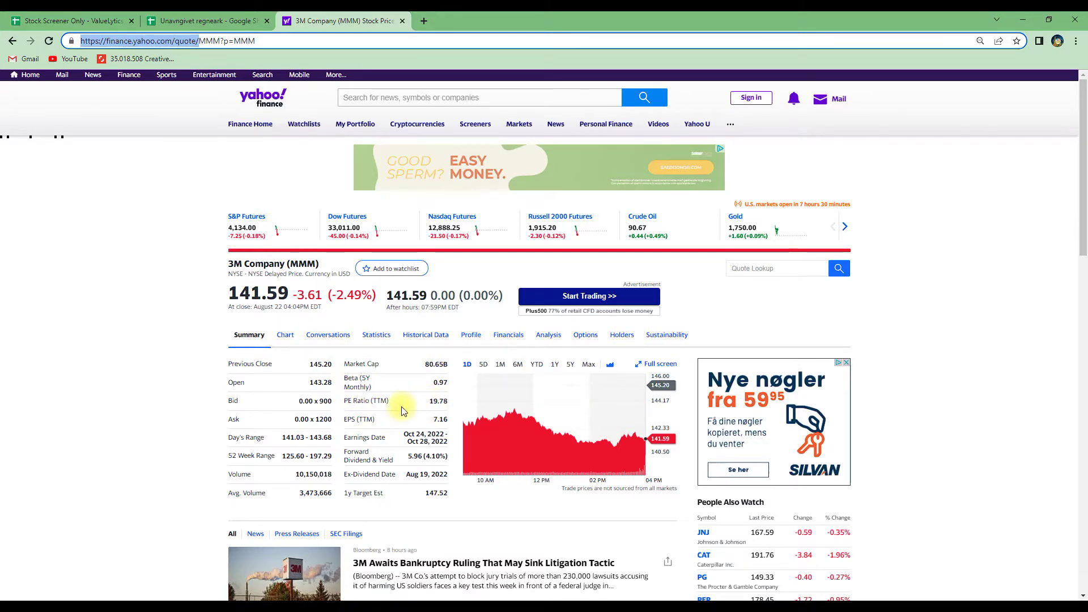
{"action": "left_click", "coordinate": [229, 20]}
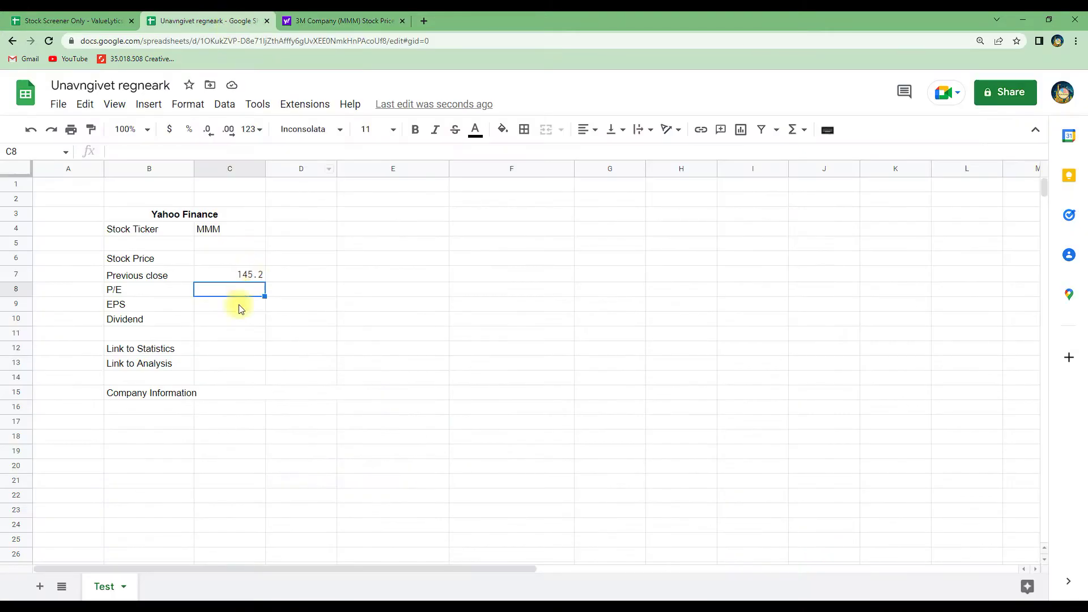
{"action": "left_click", "coordinate": [256, 278]}
{"action": "left_click_drag", "start_coordinate": [528, 152], "coordinate": [93, 148]}
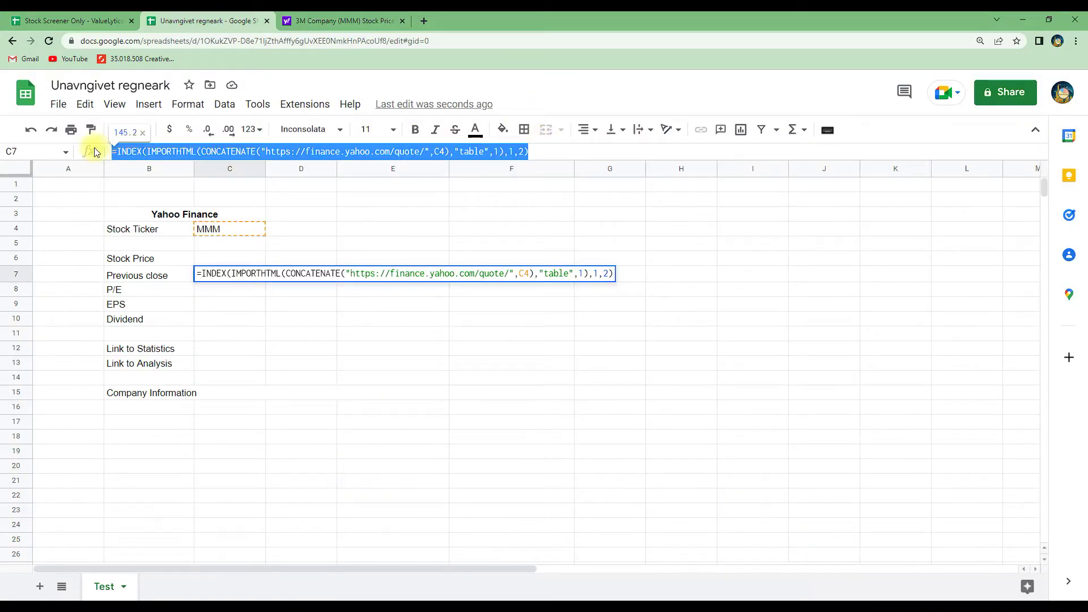
{"action": "key", "text": "ctrl+c"}
{"action": "key", "text": "Return"}
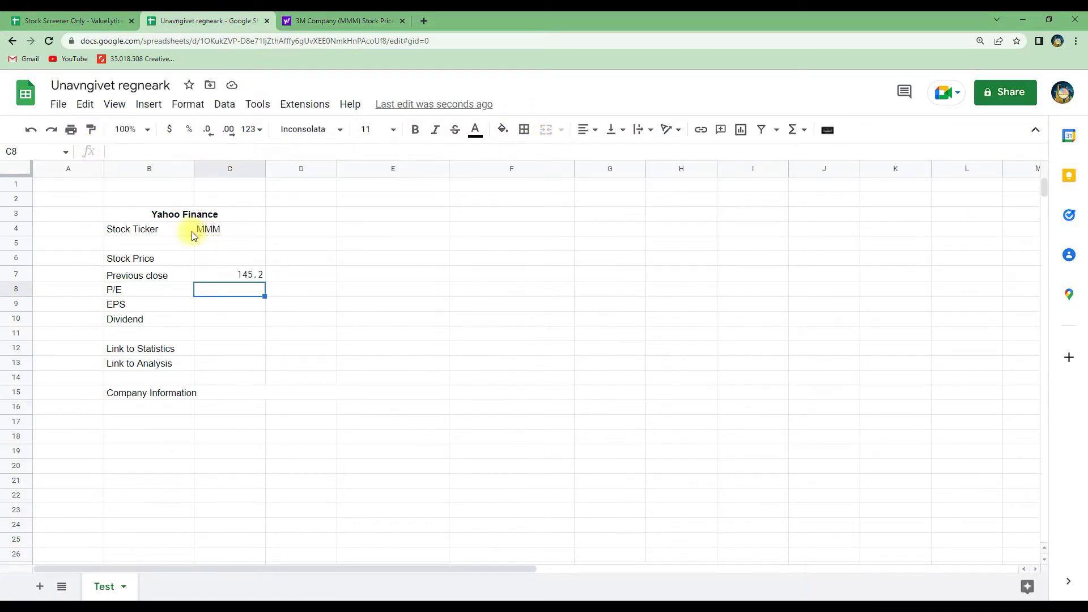
{"action": "key", "text": "ctrl+v"}
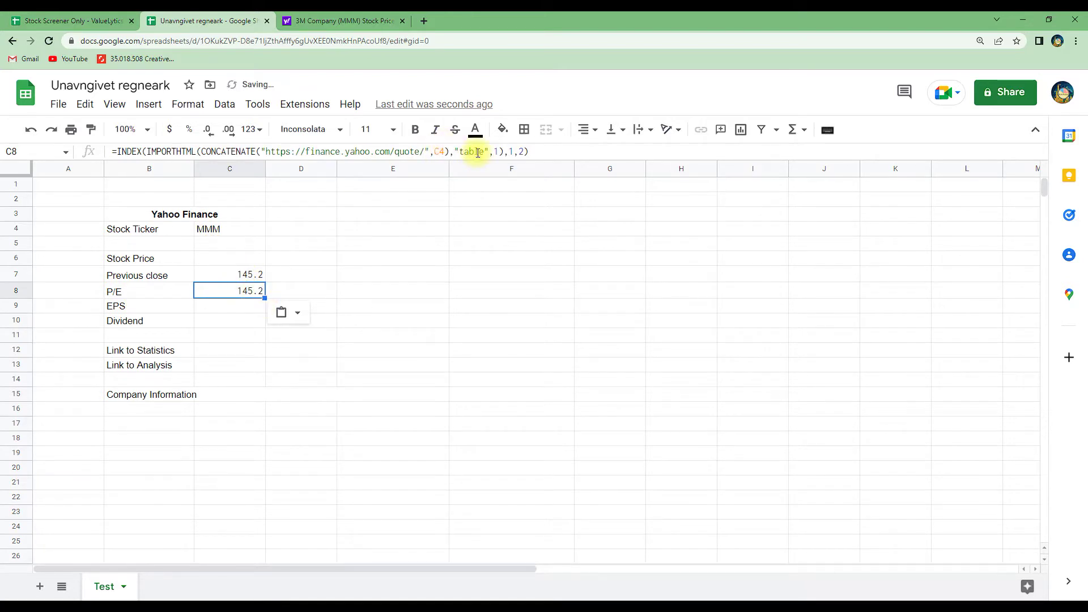
- Set the P/E formula in C8 to read table 2, row 3
{"action": "left_click", "coordinate": [501, 150]}
{"action": "double_click", "coordinate": [497, 151]}
{"action": "type", "text": "2"}
{"action": "double_click", "coordinate": [513, 151]}
{"action": "type", "text": "3"}
{"action": "key", "text": "Return"}
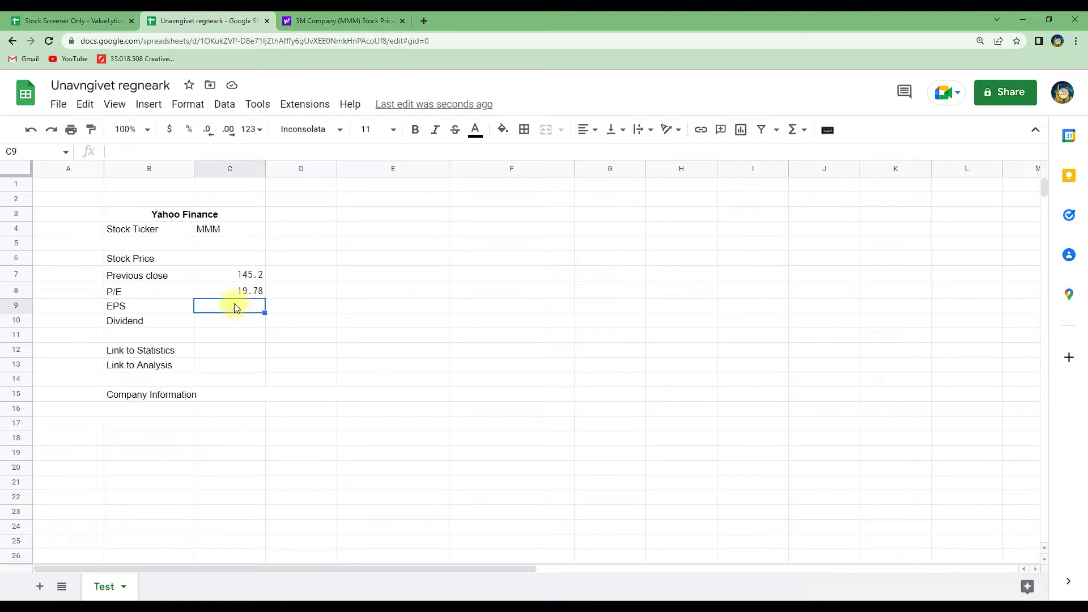
- Check the EPS row on Yahoo Finance, paste the P/E formula into C9 and set its ticker reference to C4
{"action": "left_click", "coordinate": [349, 23]}
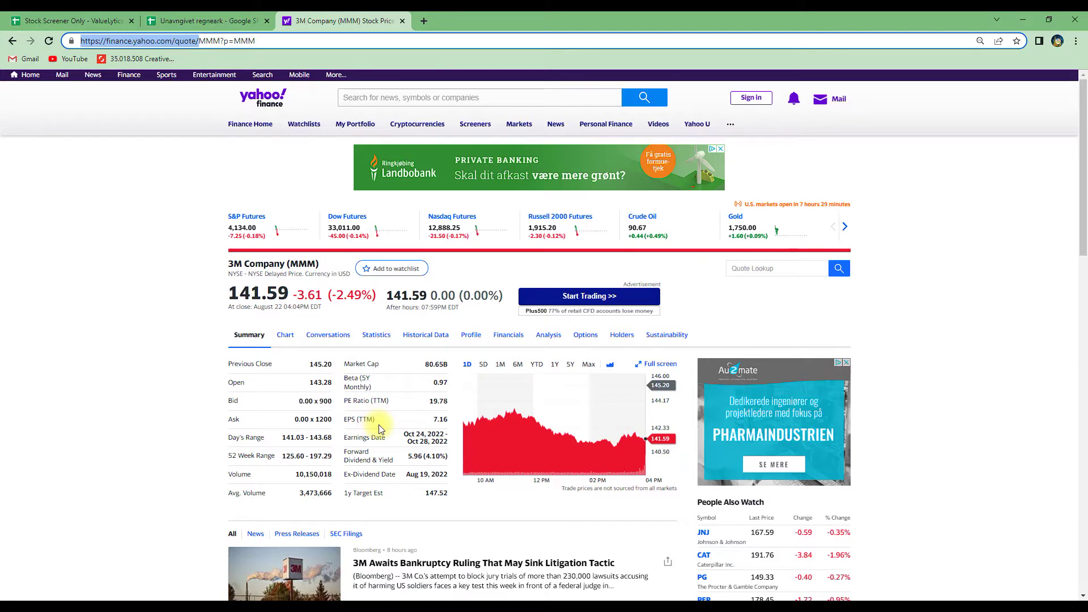
{"action": "left_click", "coordinate": [226, 22]}
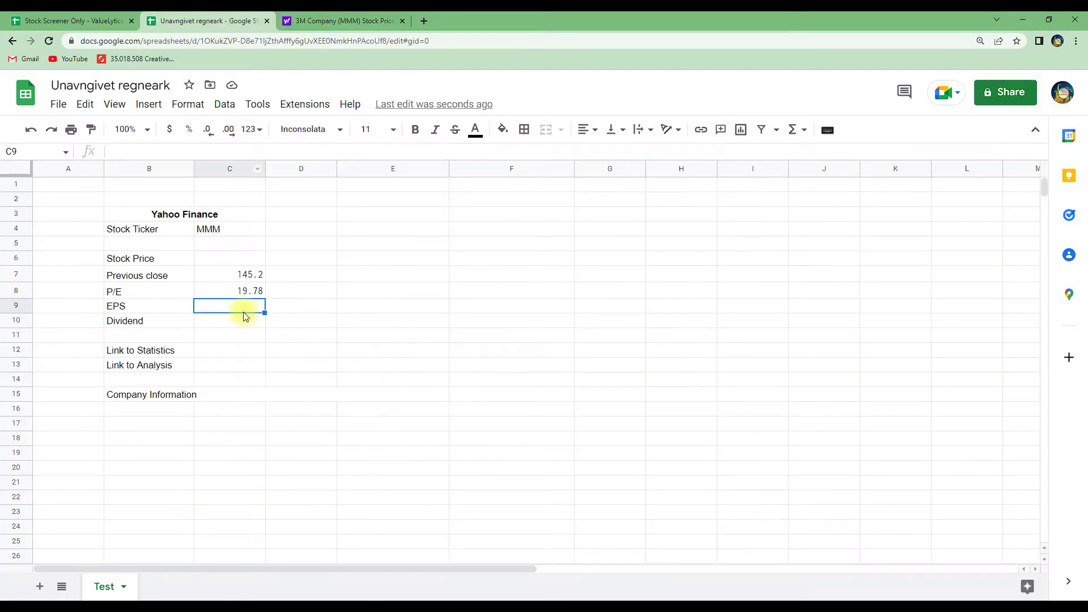
{"action": "key", "text": "ctrl+v"}
{"action": "left_click", "coordinate": [448, 152]}
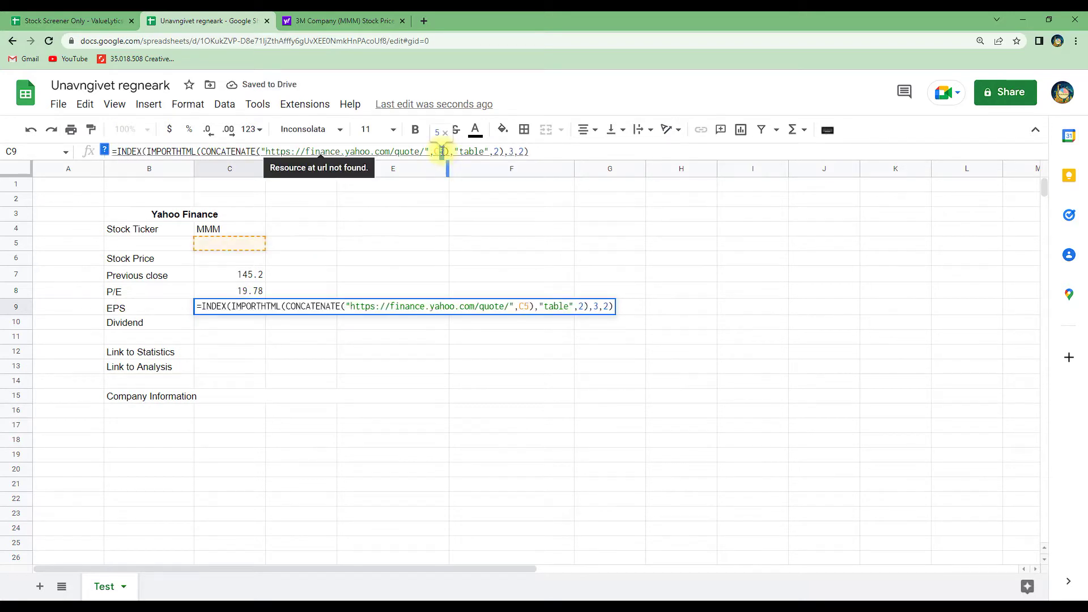
{"action": "key", "text": "BackSpace"}
{"action": "type", "text": "4"}
- Set the row index of the EPS formula in C9 to 4
{"action": "left_click", "coordinate": [499, 151]}
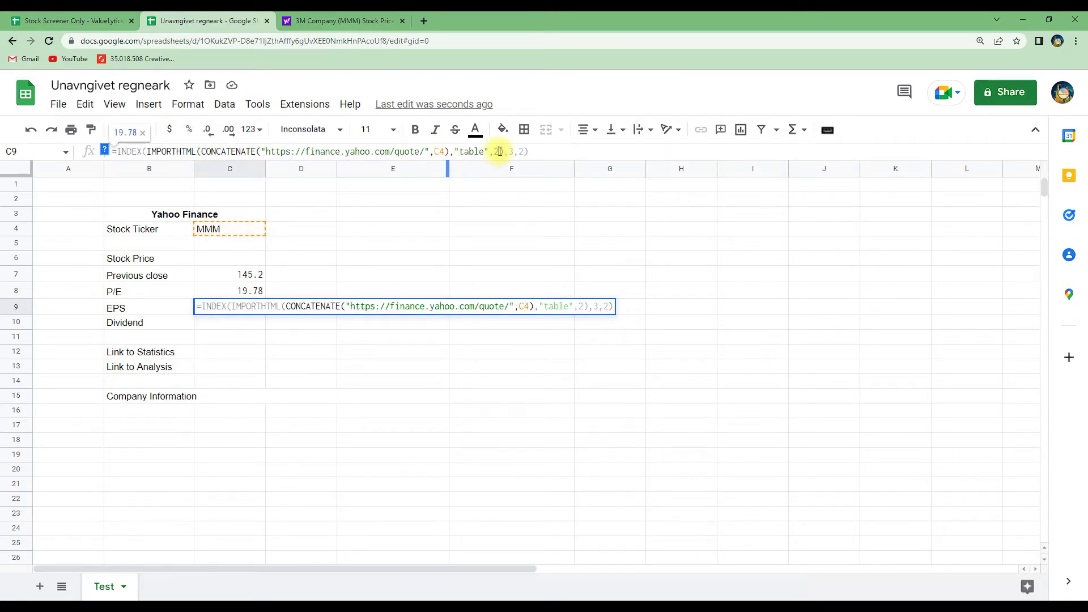
{"action": "double_click", "coordinate": [511, 151]}
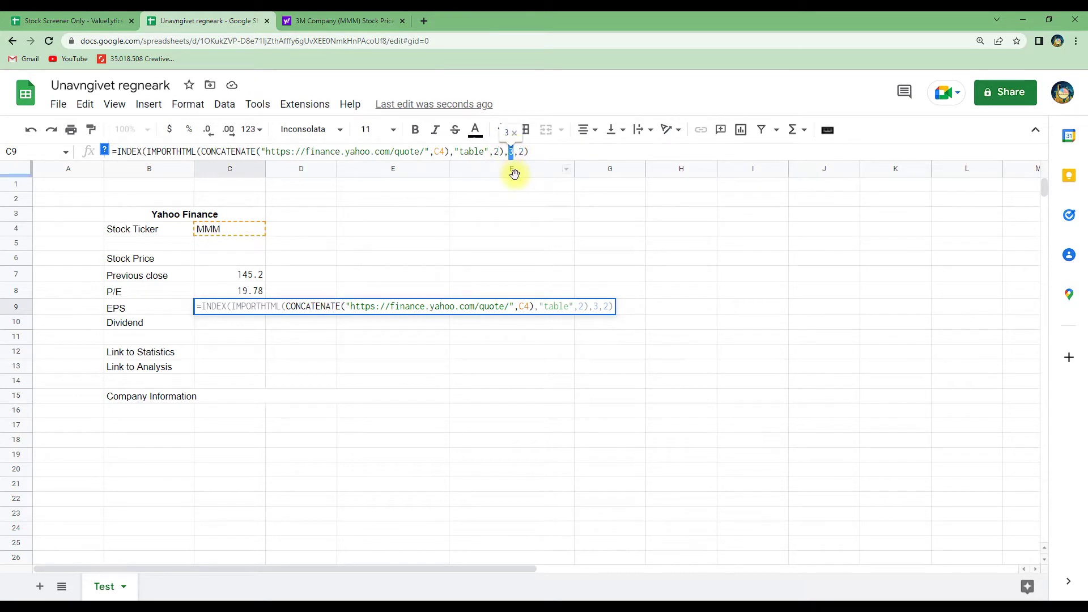
{"action": "type", "text": "4"}
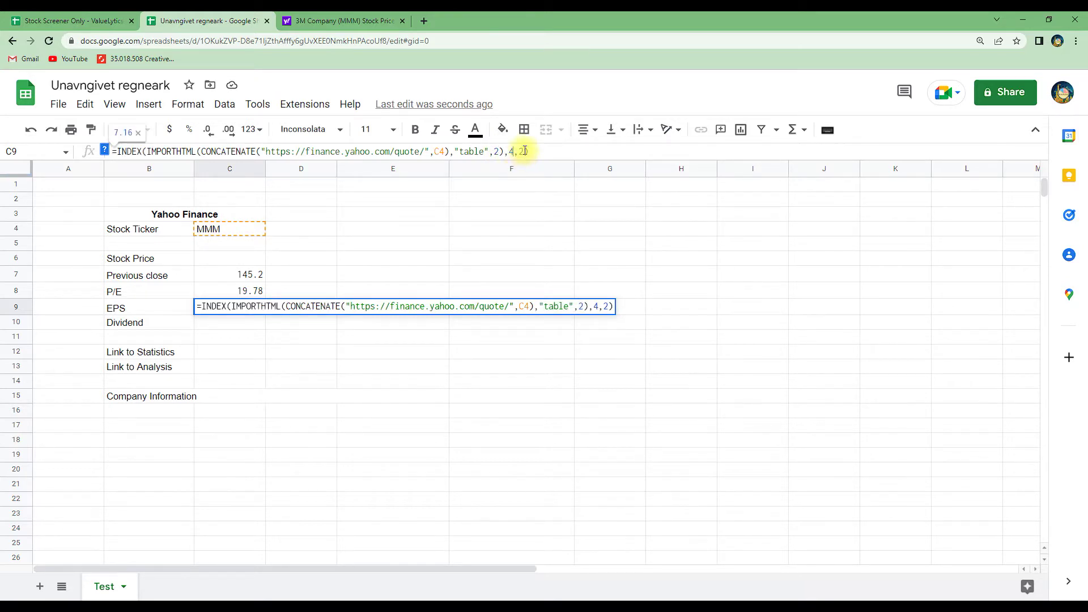
{"action": "key", "text": "Return"}
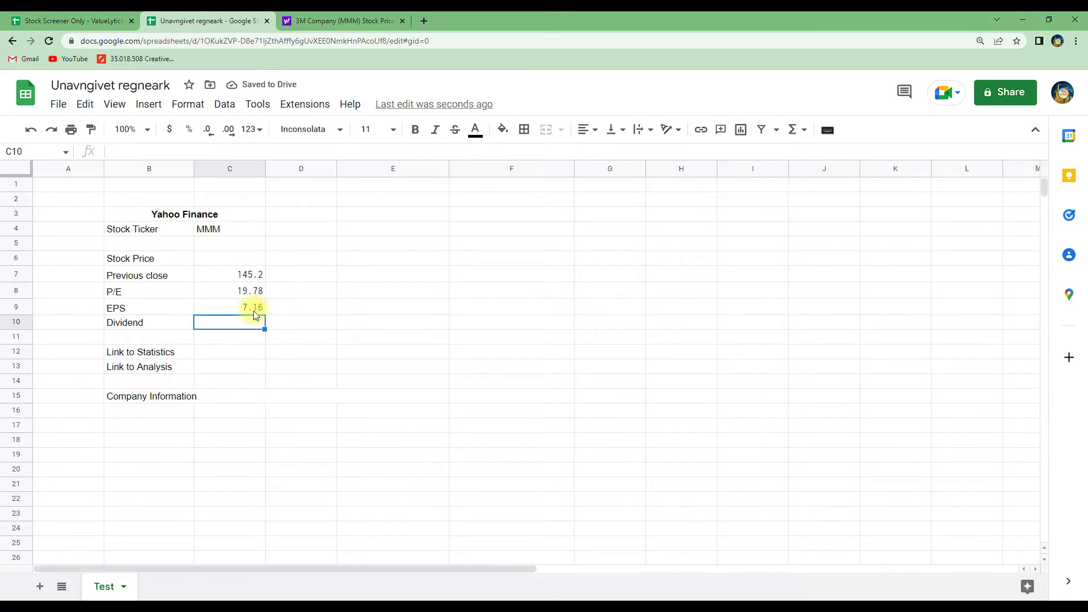
- Check the Forward Dividend & Yield row on Yahoo Finance and copy the EPS formula from C9 into Dividend cell C10
{"action": "left_click", "coordinate": [307, 30]}
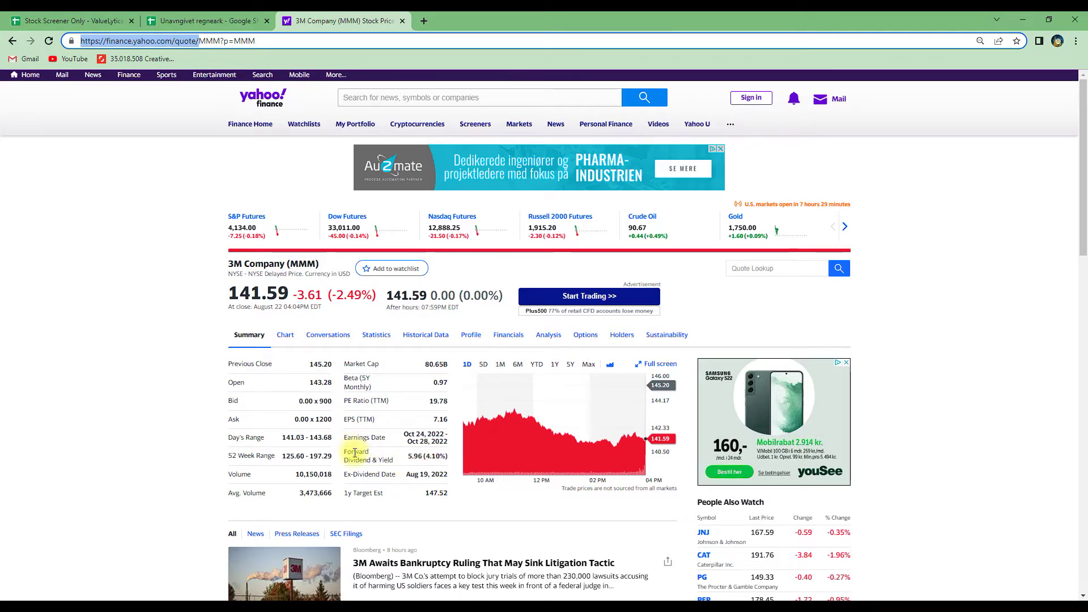
{"action": "left_click", "coordinate": [208, 21]}
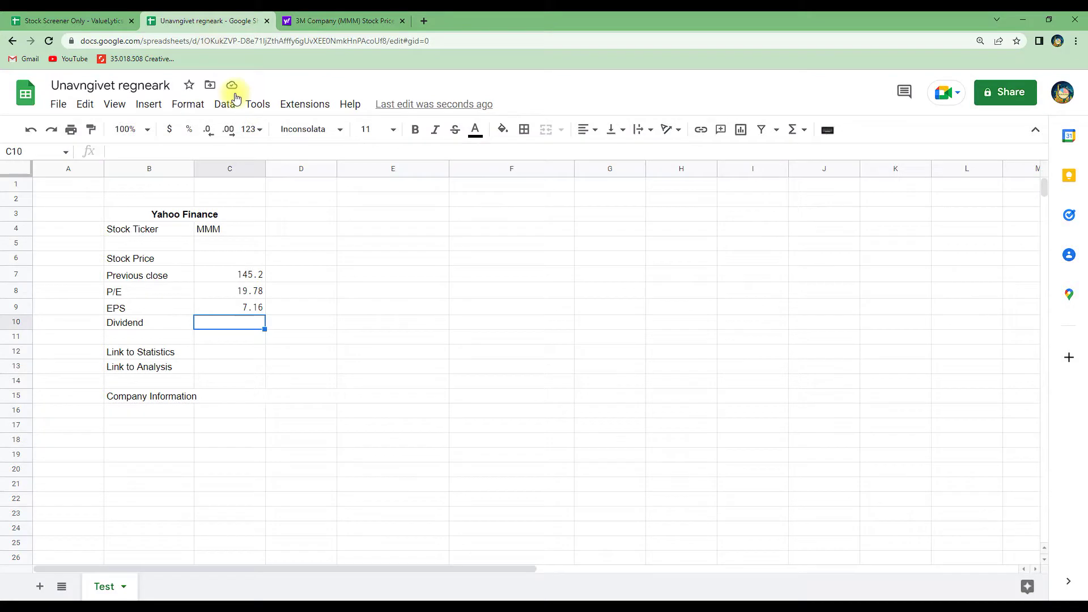
{"action": "left_click", "coordinate": [250, 305]}
{"action": "left_click_drag", "start_coordinate": [536, 150], "coordinate": [90, 142]}
{"action": "key", "text": "Return"}
{"action": "key", "text": "ctrl+v"}
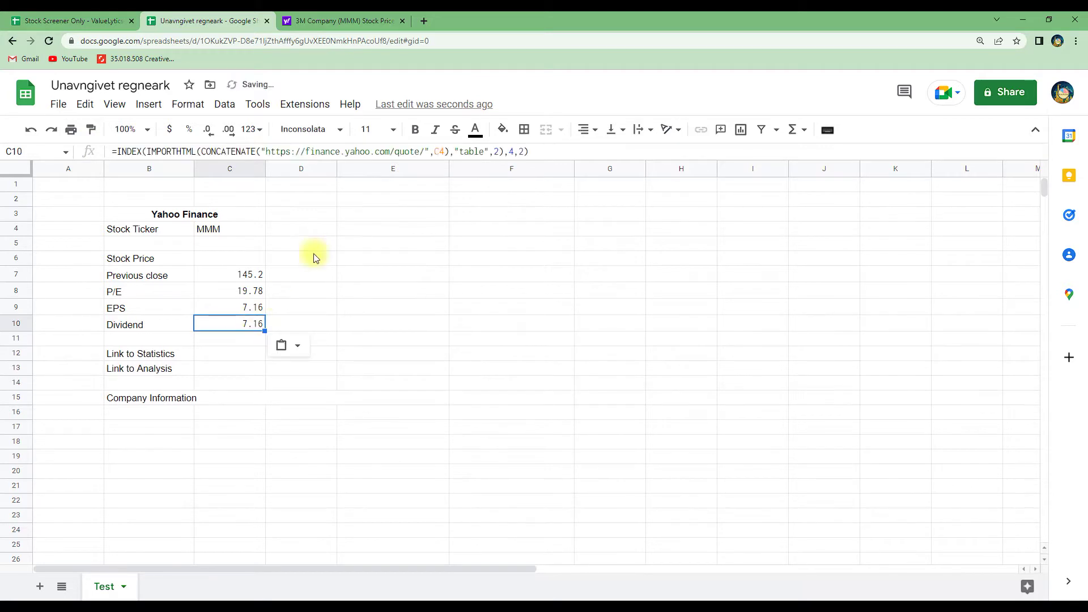
- Set the row index of the Dividend formula in C10 to 6
{"action": "double_click", "coordinate": [512, 151]}
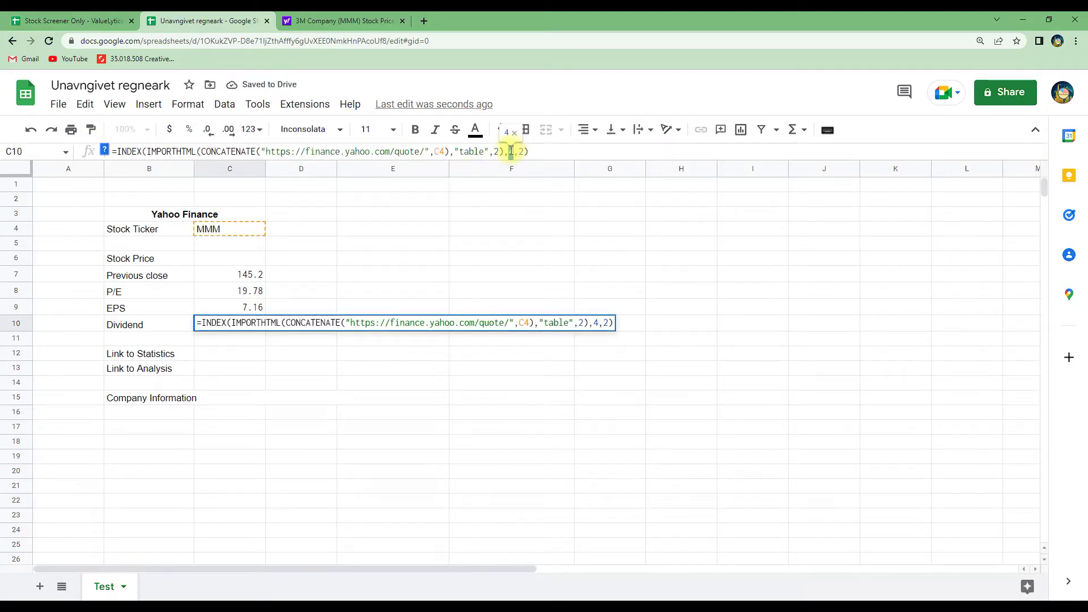
{"action": "type", "text": "6"}
{"action": "key", "text": "Return"}
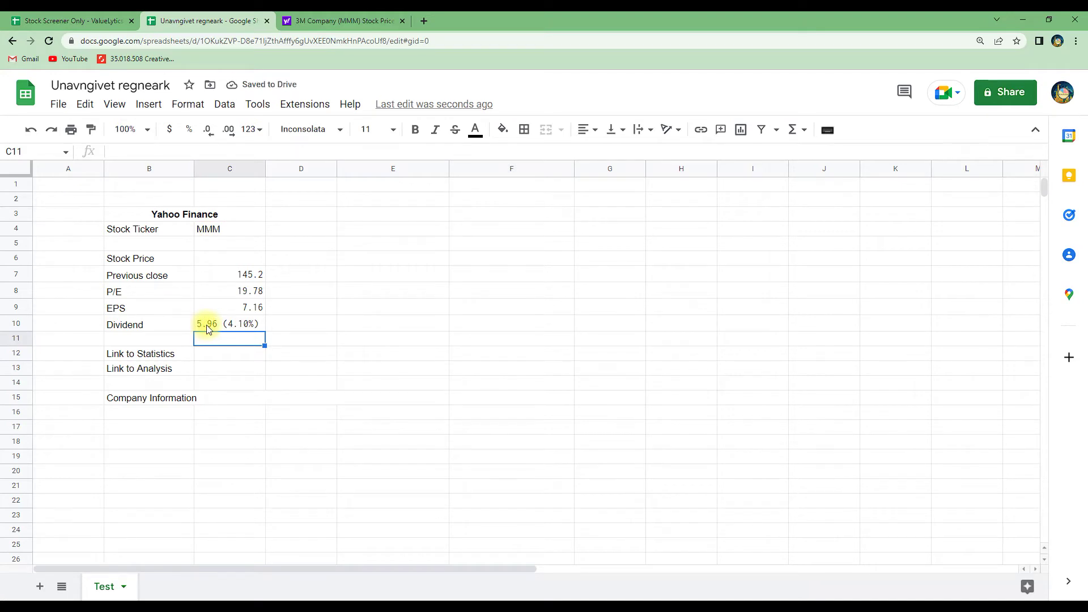
- Wrap the Dividend formula in C10 in a SPLIT function with "()" as the delimiter
{"action": "left_click", "coordinate": [248, 328]}
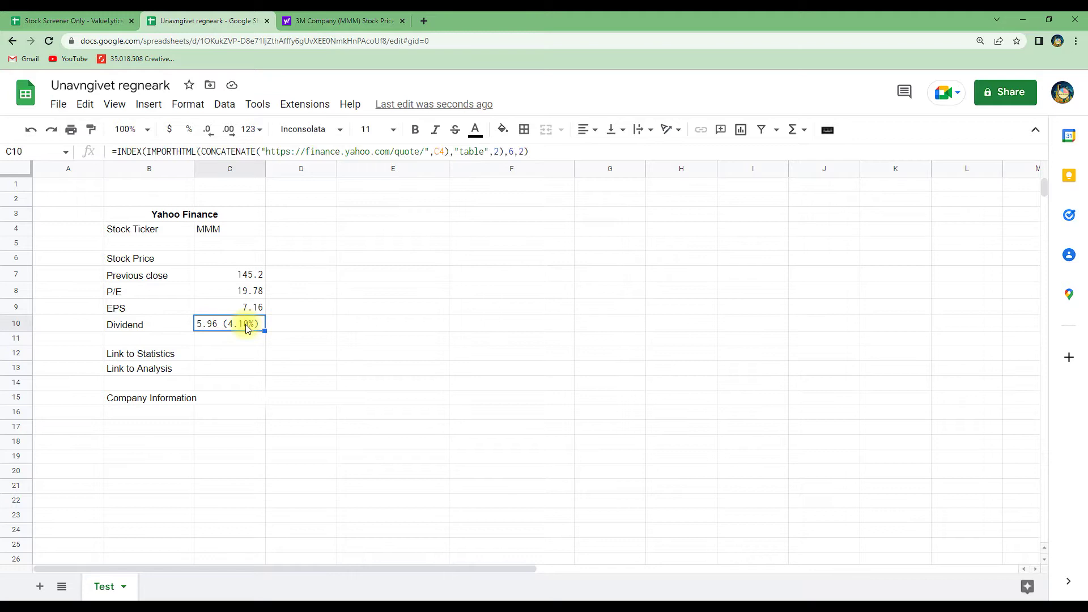
{"action": "left_click", "coordinate": [119, 151]}
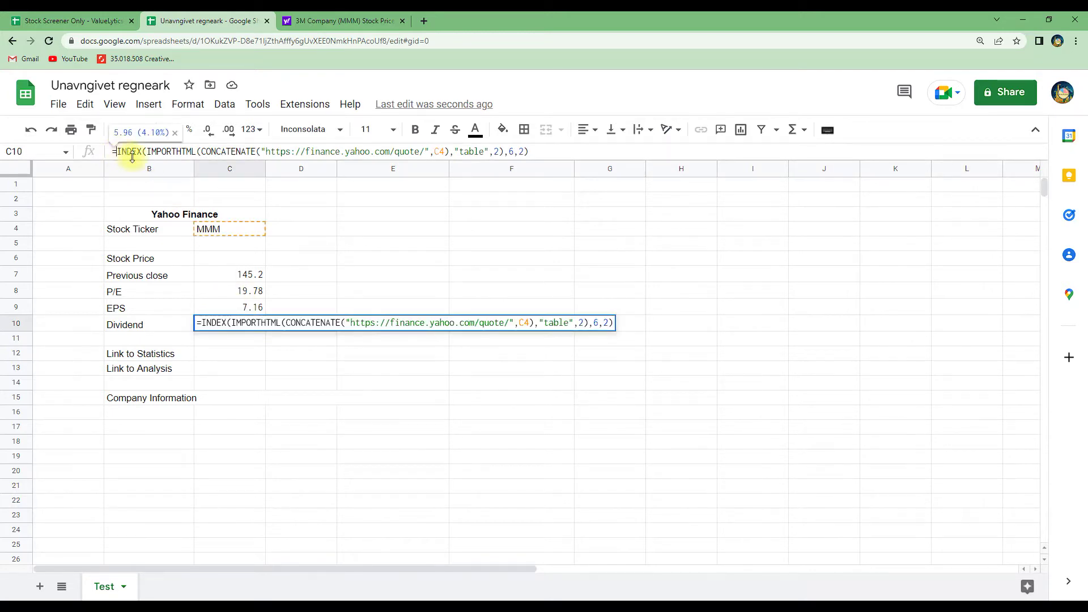
{"action": "type", "text": "SPLIT"}
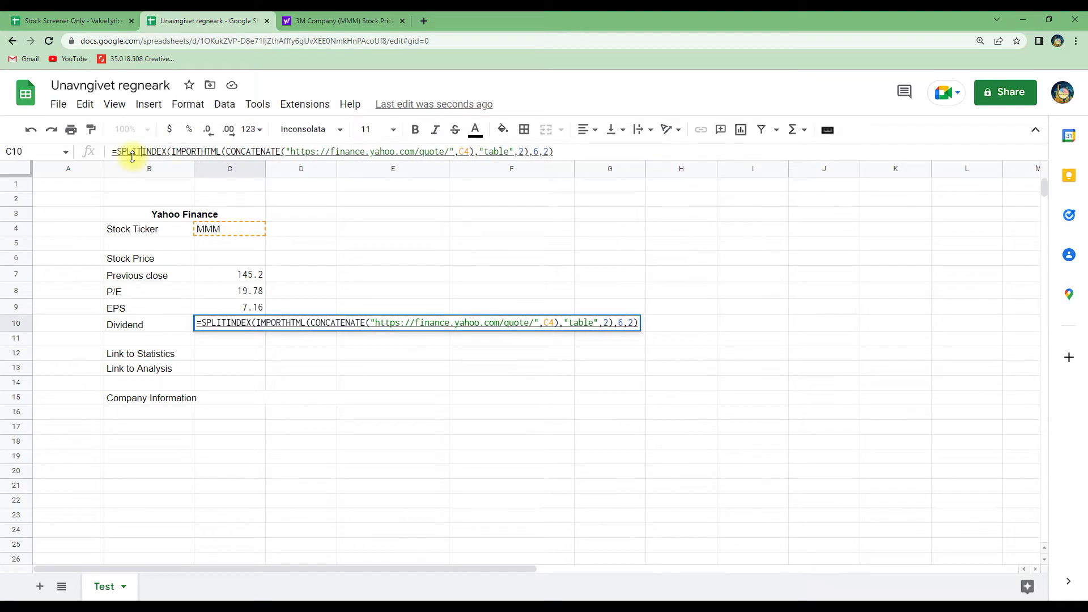
{"action": "type", "text": "("}
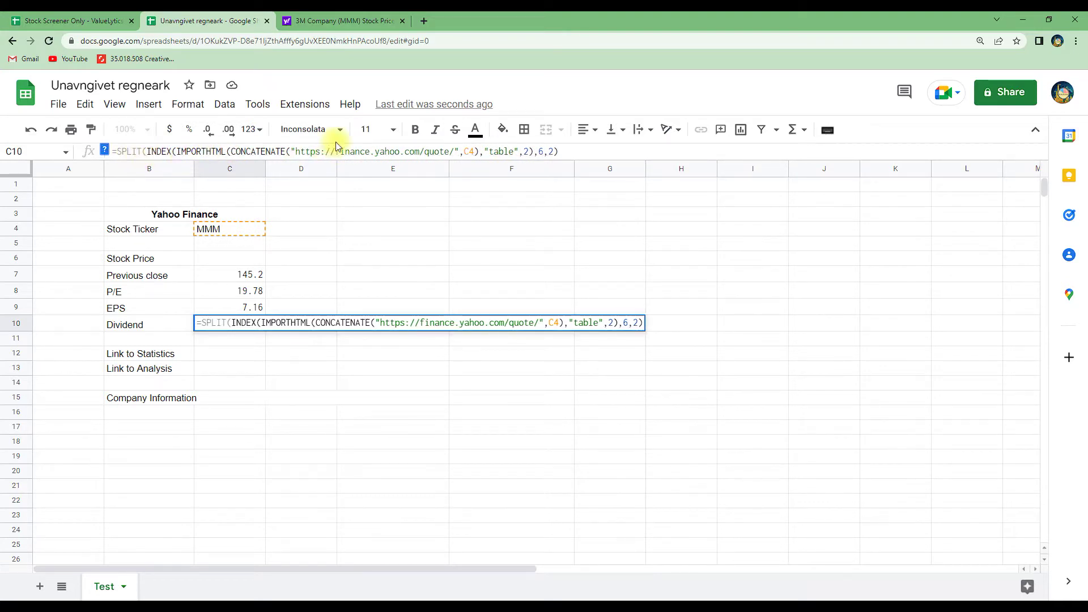
{"action": "left_click", "coordinate": [568, 152]}
{"action": "type", "text": "),\"()\")"}
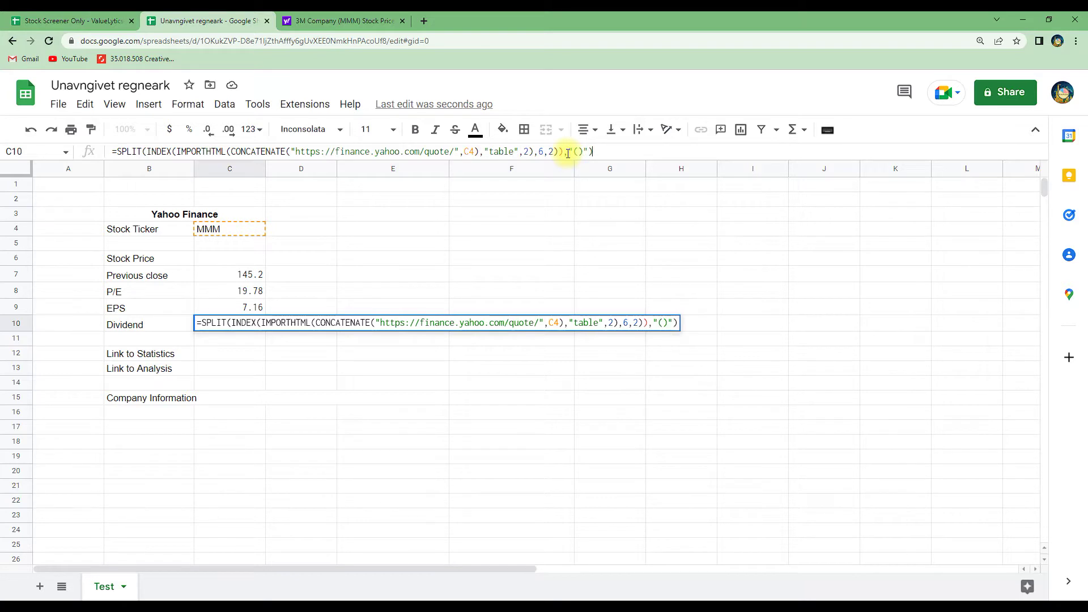
{"action": "left_click", "coordinate": [646, 323]}
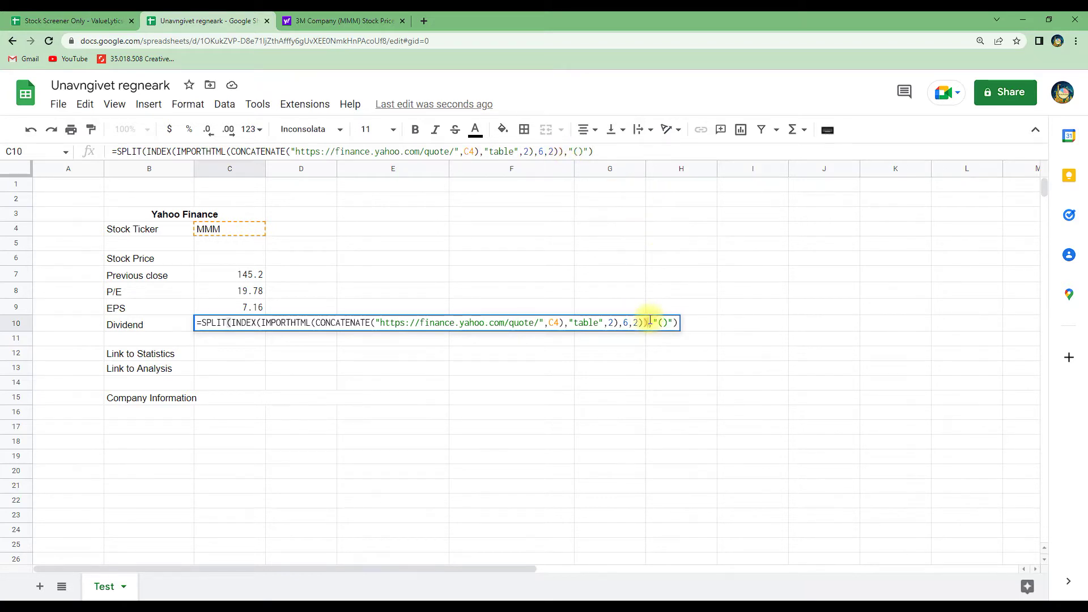
{"action": "key", "text": "BackSpace"}
{"action": "key", "text": "Return"}
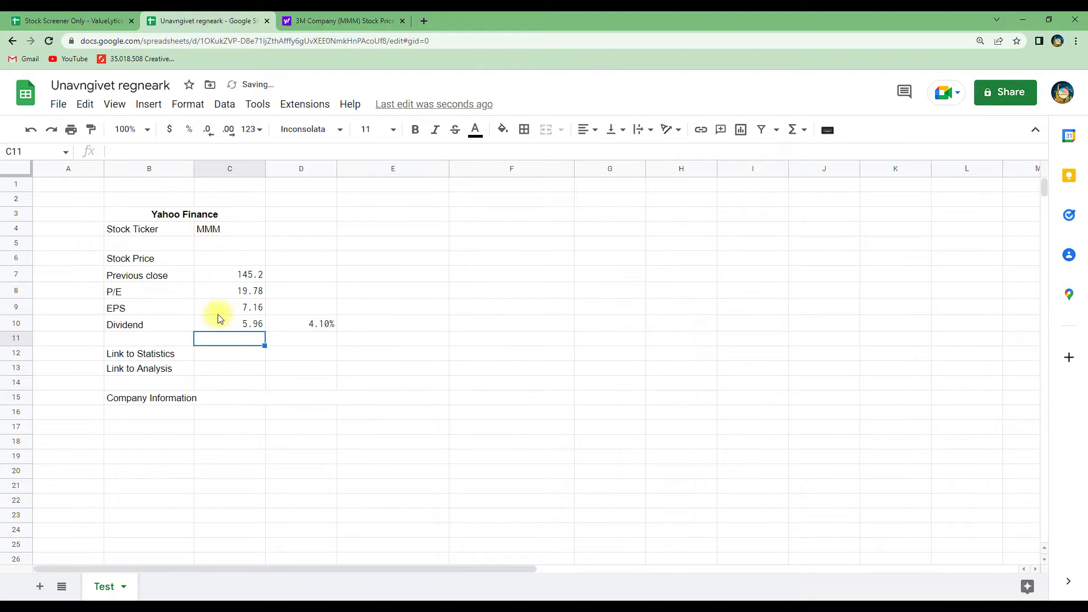
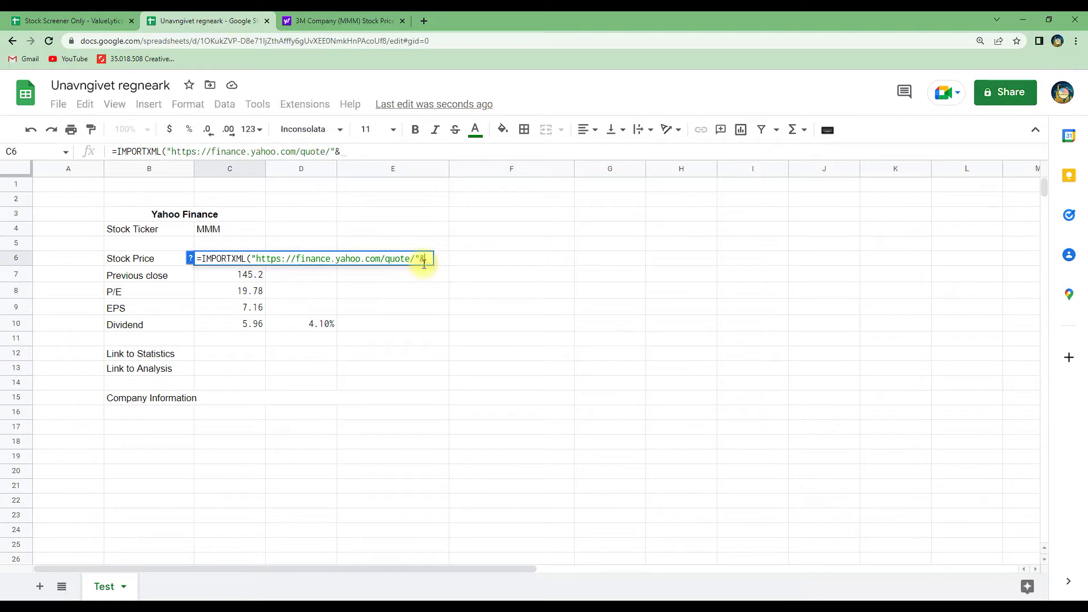
- Add the ticker reference C4 to the URL of the IMPORTXML formula in C6 and inspect the current share price on Yahoo Finance
{"action": "type", "text": "C4,"}
{"action": "left_click", "coordinate": [355, 23]}
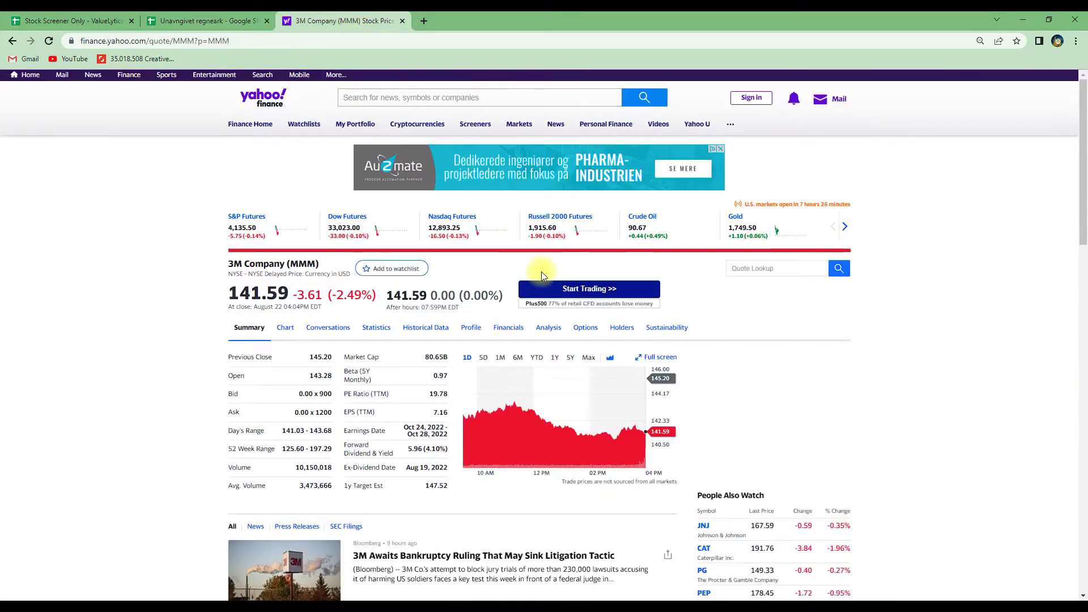
{"action": "left_click_drag", "start_coordinate": [292, 304], "coordinate": [239, 297]}
{"action": "right_click", "coordinate": [269, 299]}
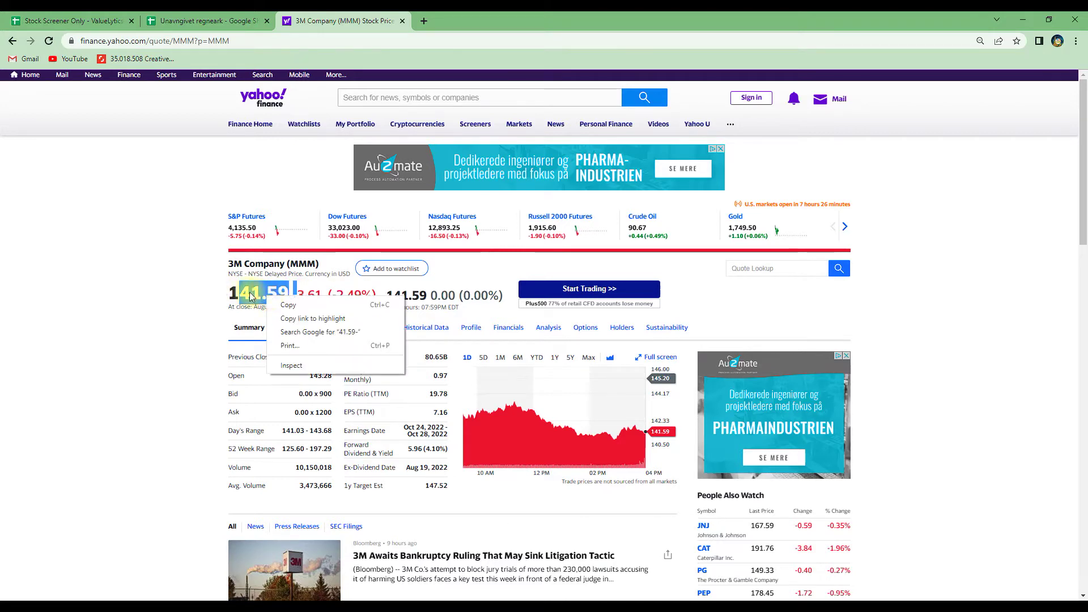
{"action": "double_click", "coordinate": [250, 294]}
{"action": "right_click", "coordinate": [248, 295]}
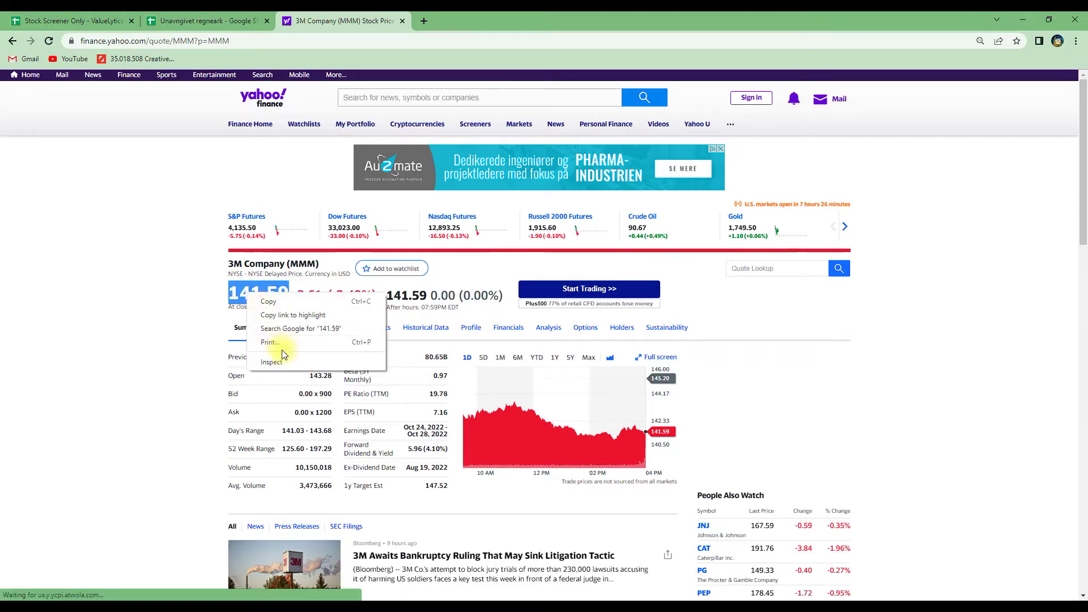
{"action": "key", "text": "Escape"}
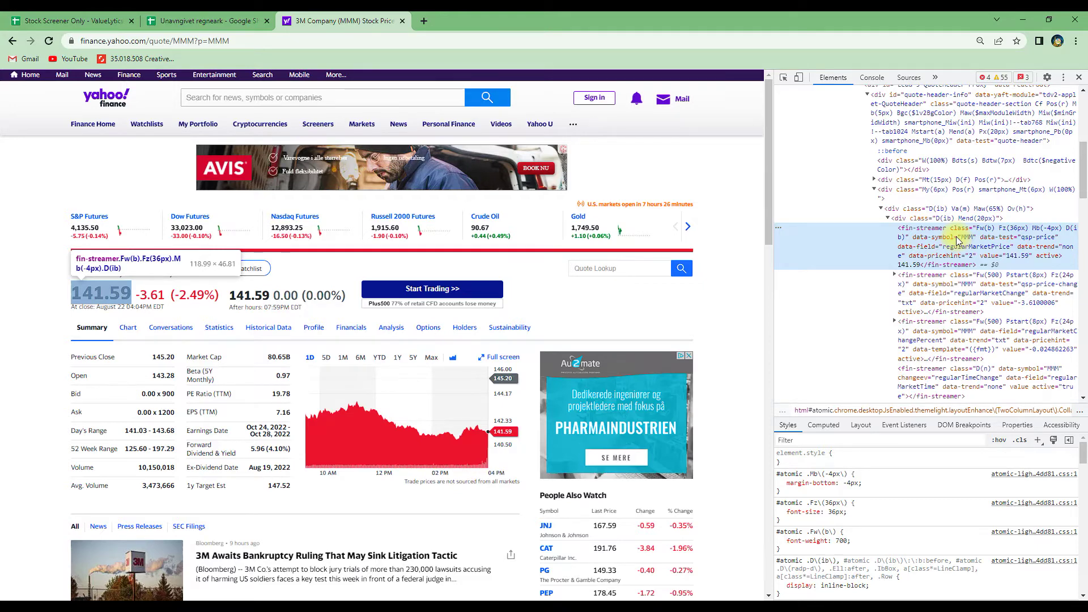
- Copy the price element's full XPath and insert it as the quoted query that completes the IMPORTXML formula in C6
{"action": "right_click", "coordinate": [957, 234]}
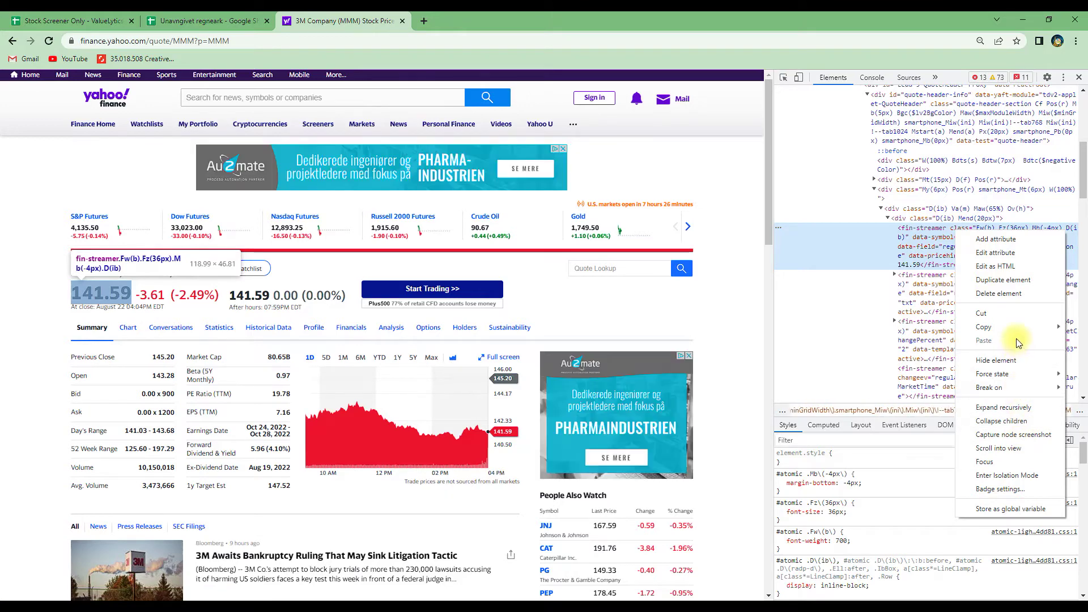
{"action": "mouse_move", "coordinate": [989, 328]}
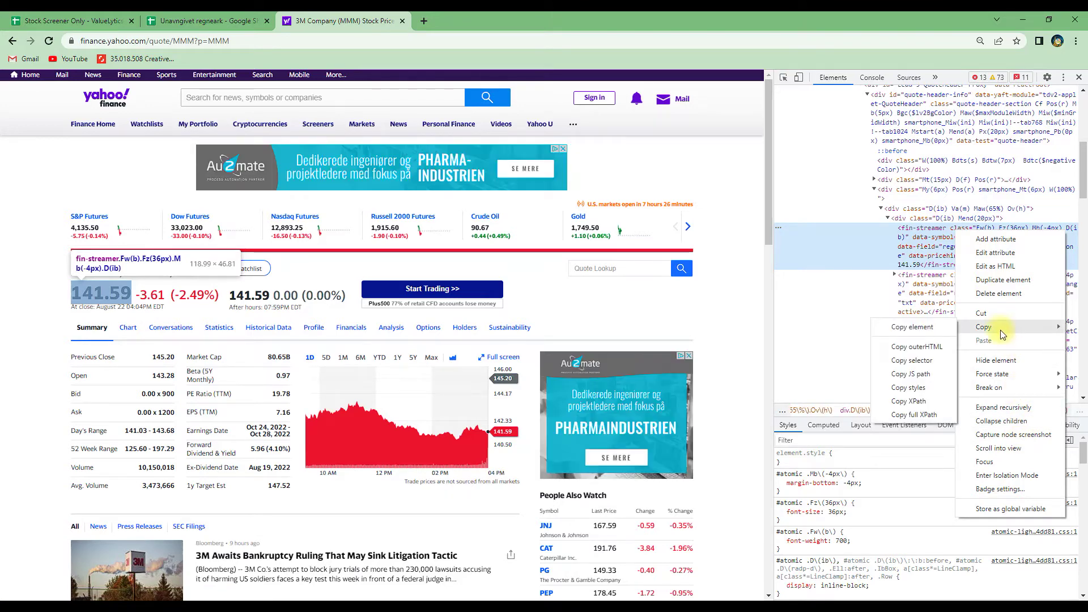
{"action": "left_click", "coordinate": [919, 415]}
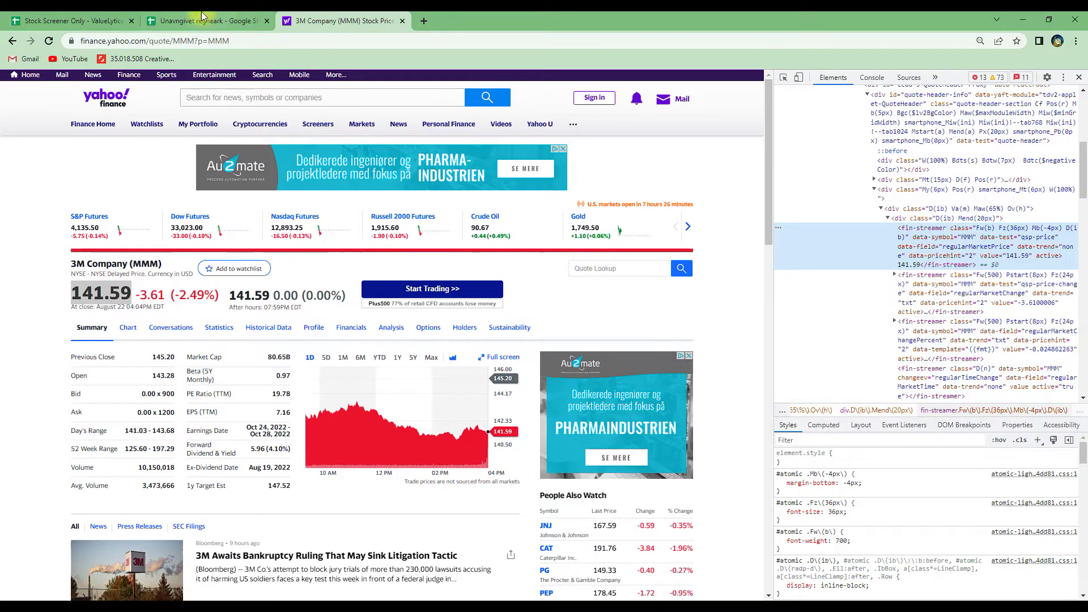
{"action": "left_click", "coordinate": [182, 21]}
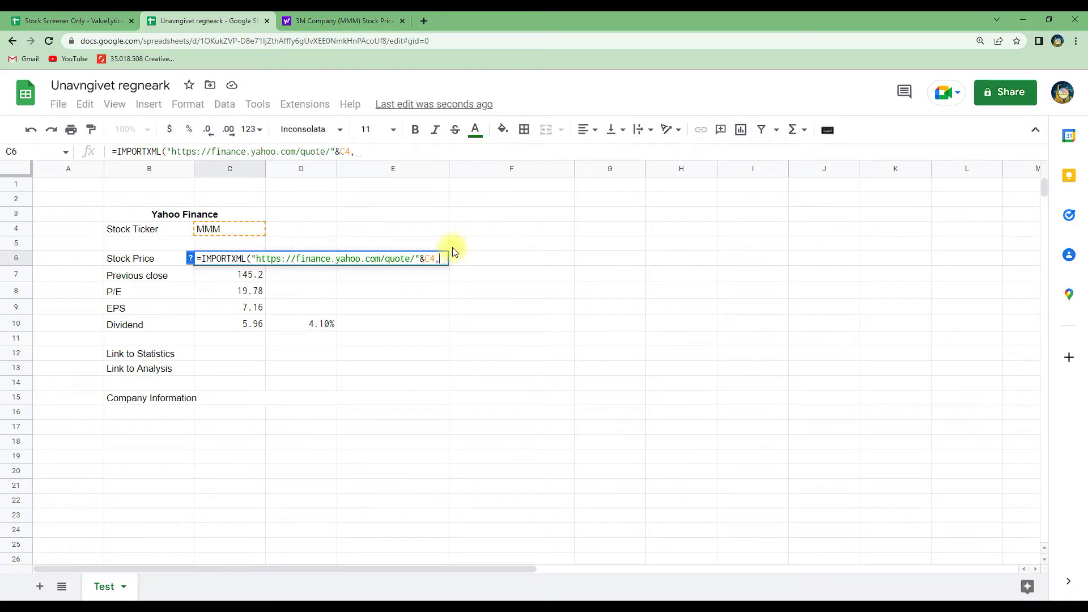
{"action": "type", "text": "\""}
{"action": "key", "text": "ctrl+v"}
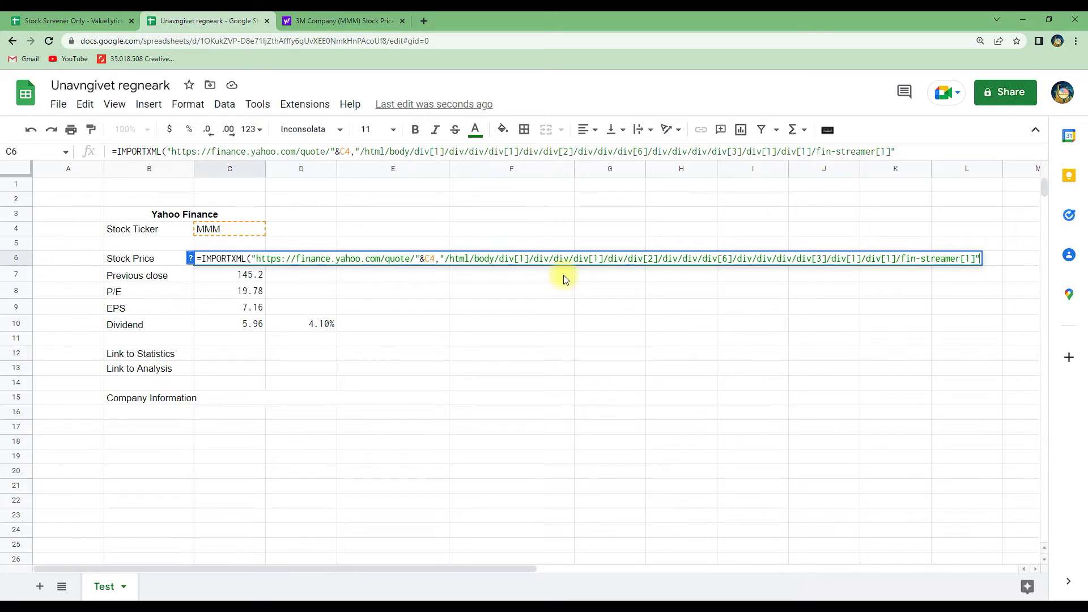
{"action": "type", "text": ")"}
{"action": "key", "text": "Return"}
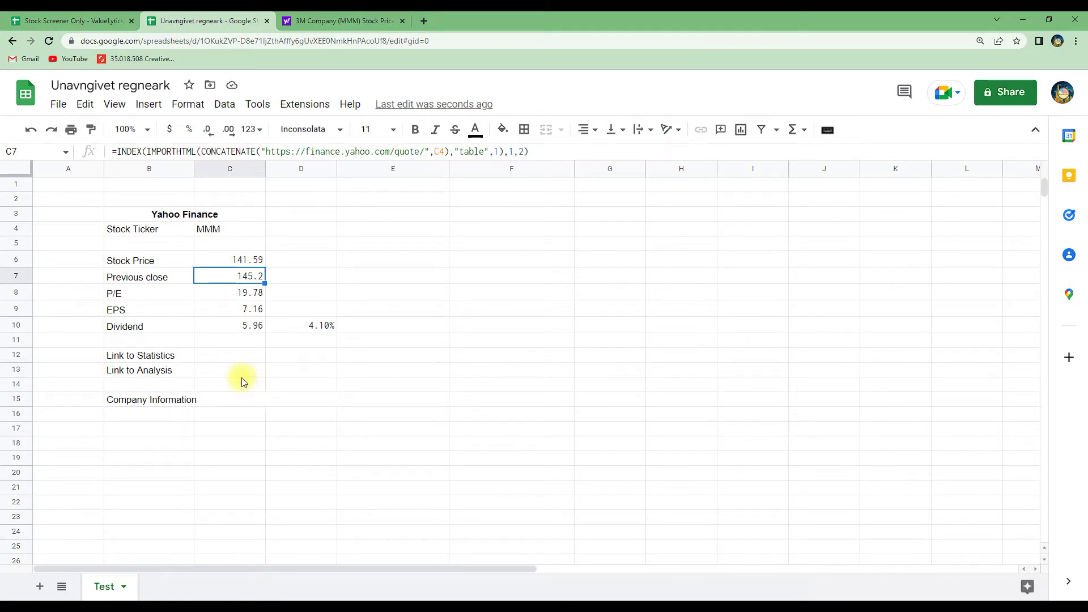
{"action": "double_click", "coordinate": [176, 414]}
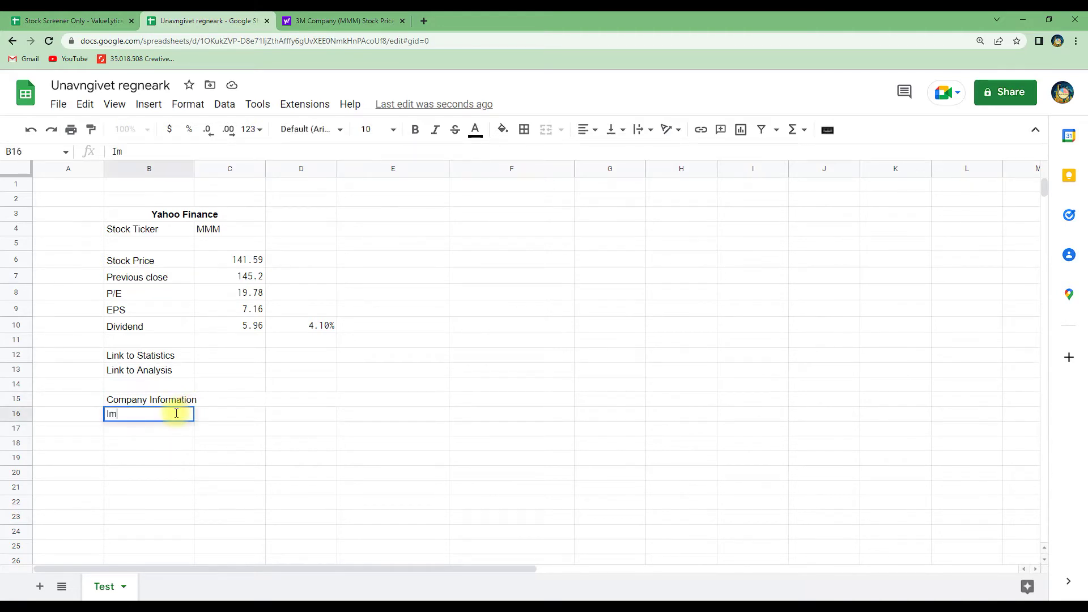
{"action": "type", "text": "=import"}
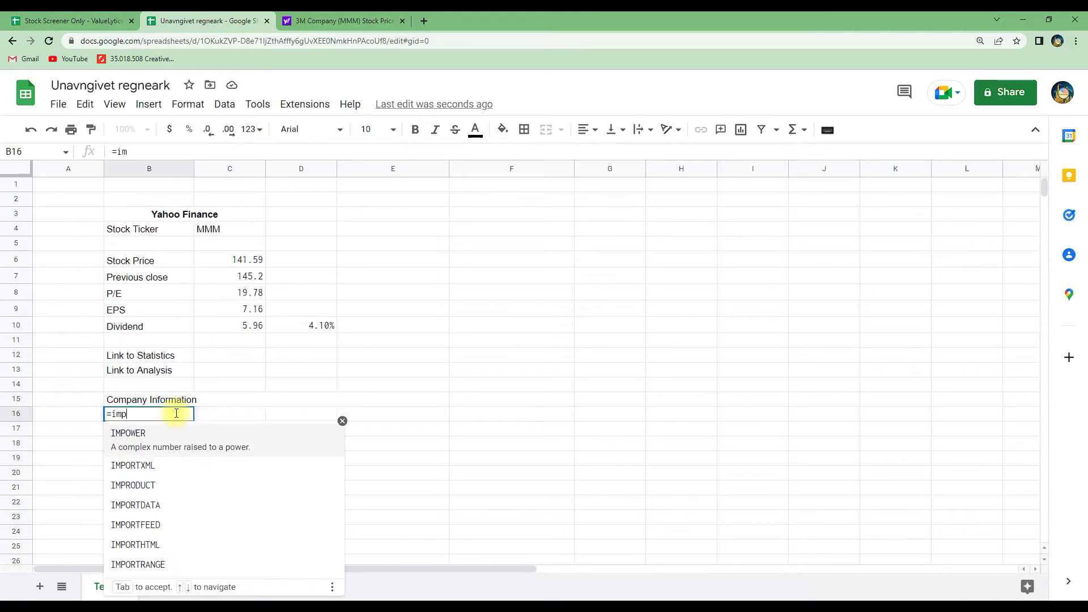
{"action": "left_click", "coordinate": [143, 434]}
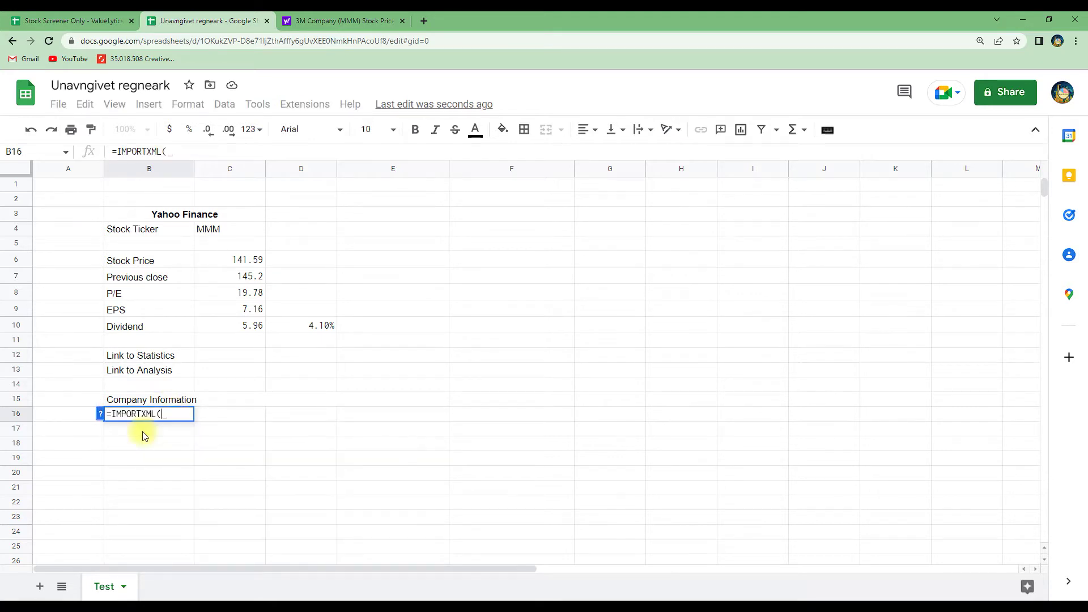
{"action": "left_click", "coordinate": [315, 26]}
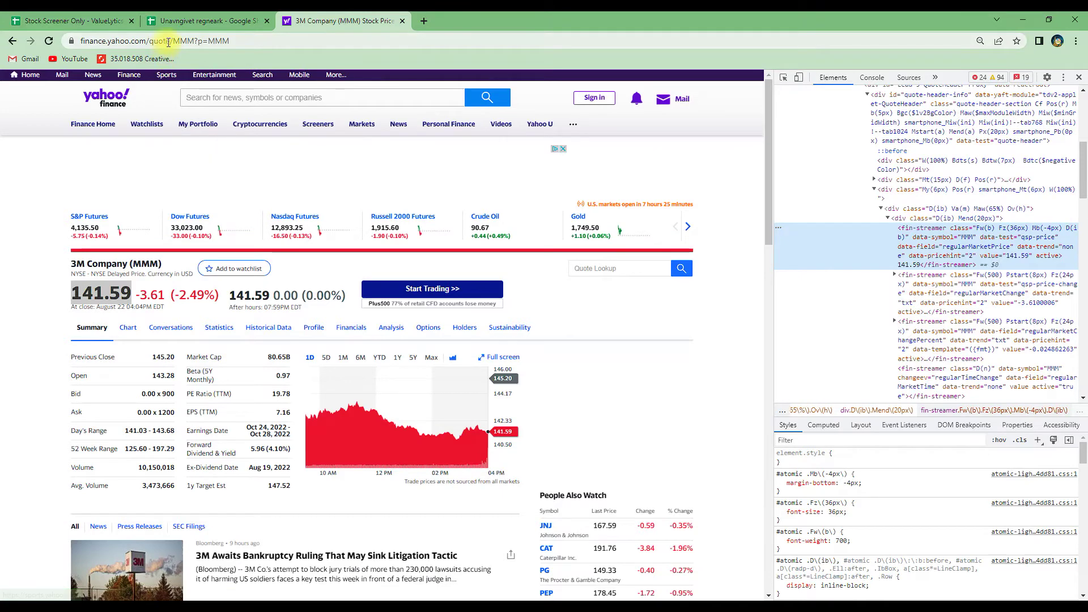
{"action": "left_click_drag", "start_coordinate": [172, 41], "coordinate": [54, 46]}
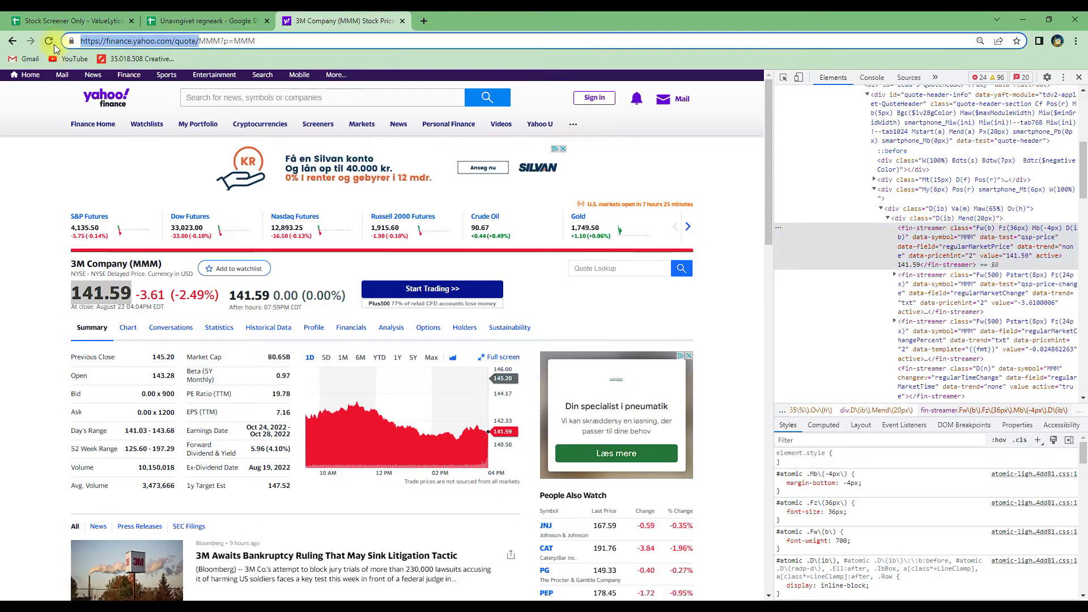
{"action": "left_click", "coordinate": [207, 21]}
{"action": "type", "text": "\""}
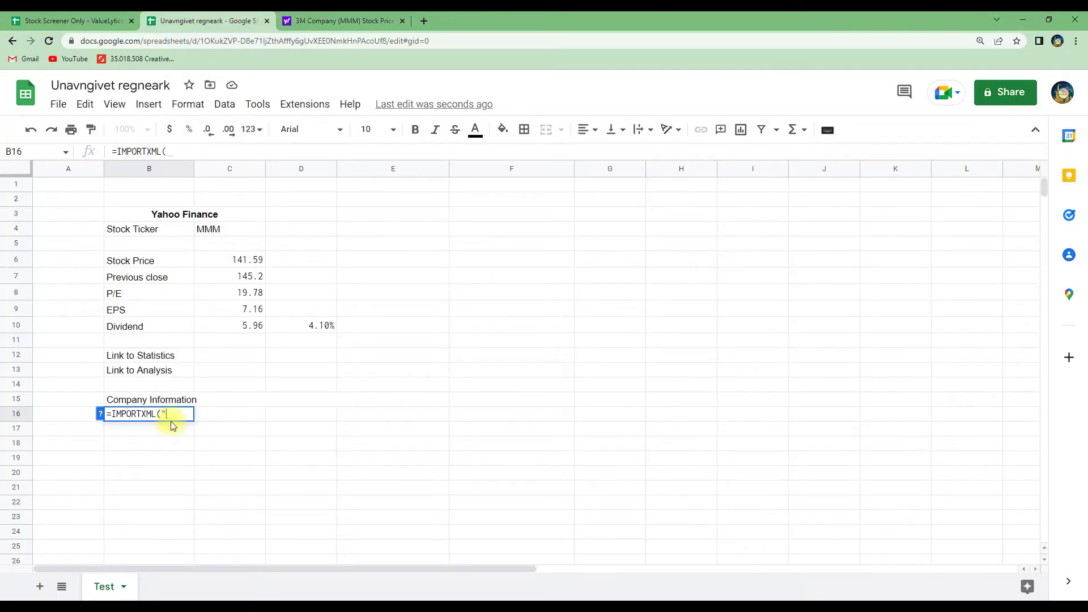
{"action": "key", "text": "ctrl+v"}
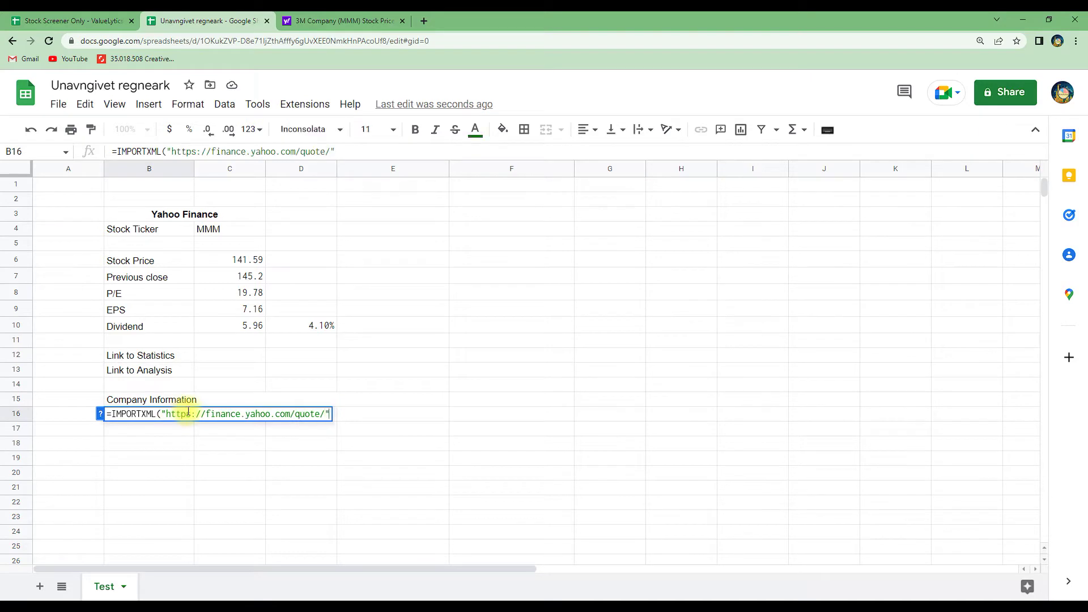
{"action": "type", "text": "\"&"}
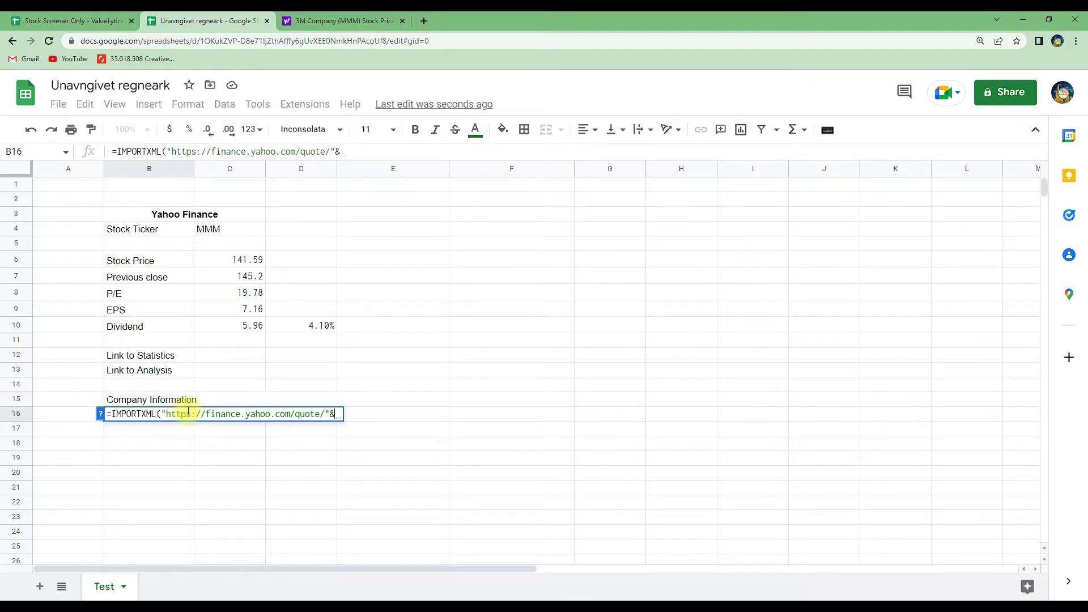
{"action": "type", "text": "C4"}
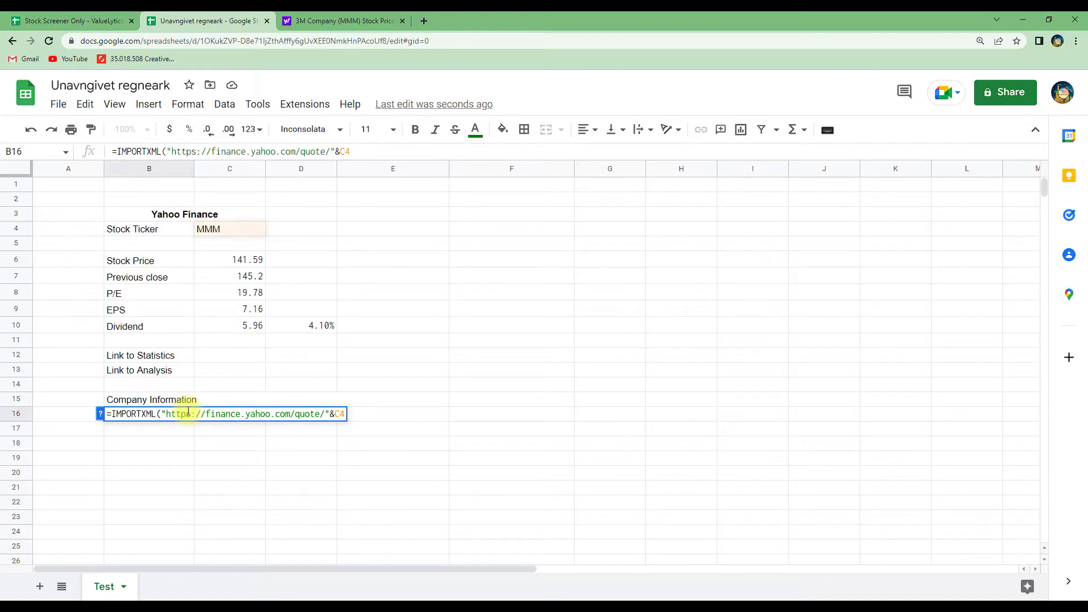
{"action": "type", "text": ",\""}
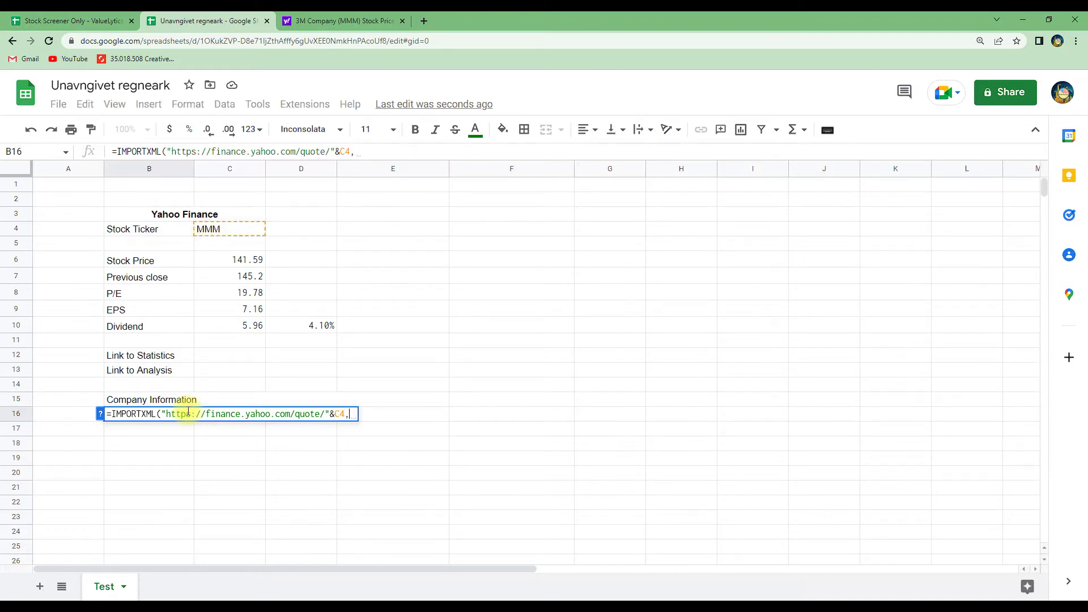
- Inspect the business summary paragraph in the company profile on 3M's Yahoo Finance page and copy its full XPath
{"action": "left_click", "coordinate": [309, 20]}
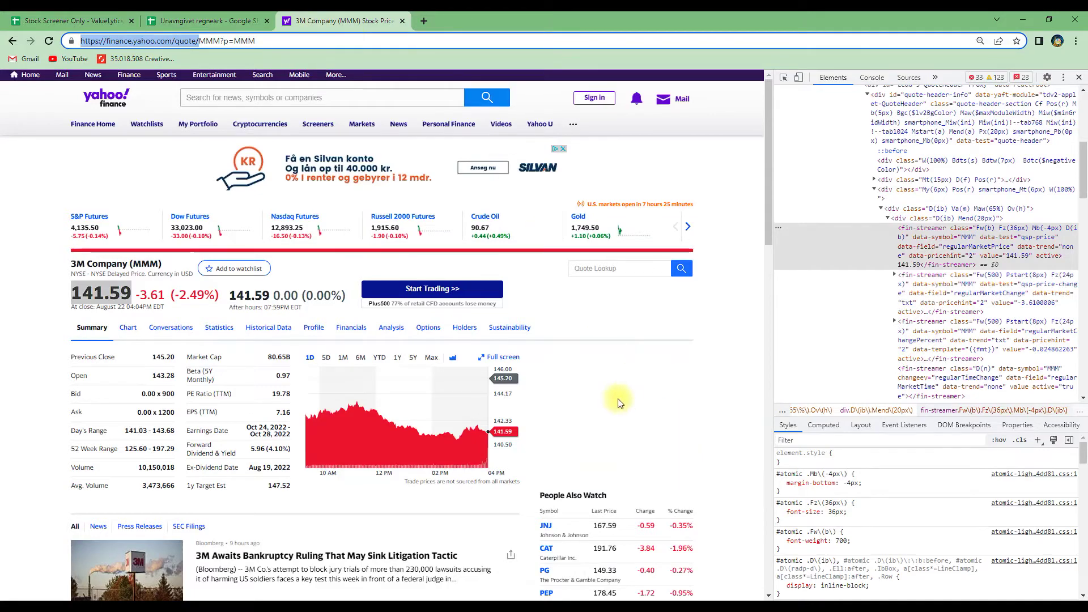
{"action": "scroll", "coordinate": [604, 403], "scroll_direction": "down", "scroll_amount": 10}
{"action": "scroll", "coordinate": [631, 403], "scroll_direction": "down", "scroll_amount": 15}
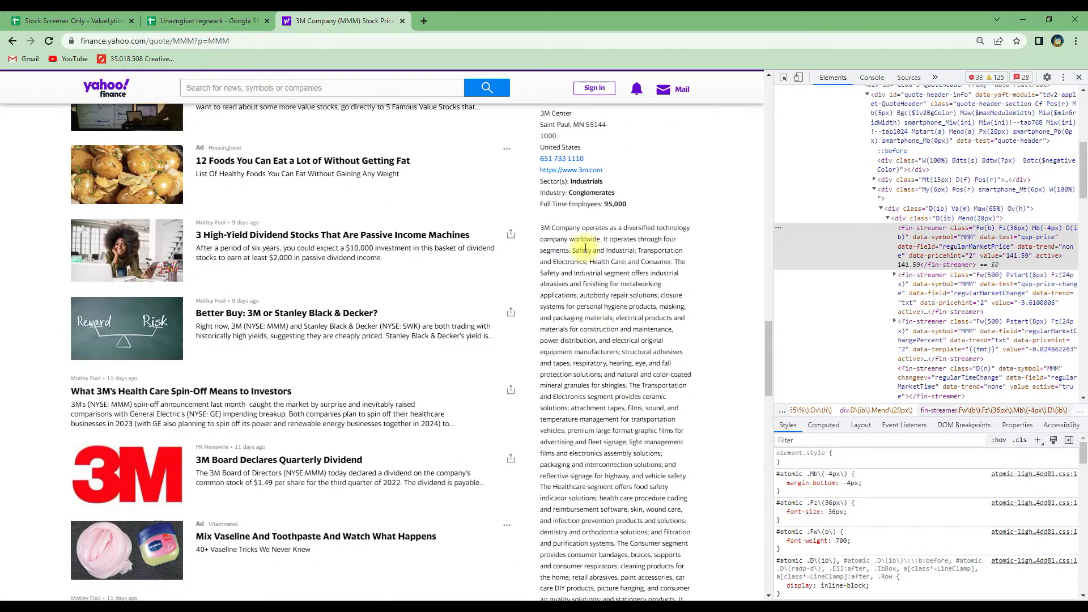
{"action": "right_click", "coordinate": [586, 259]}
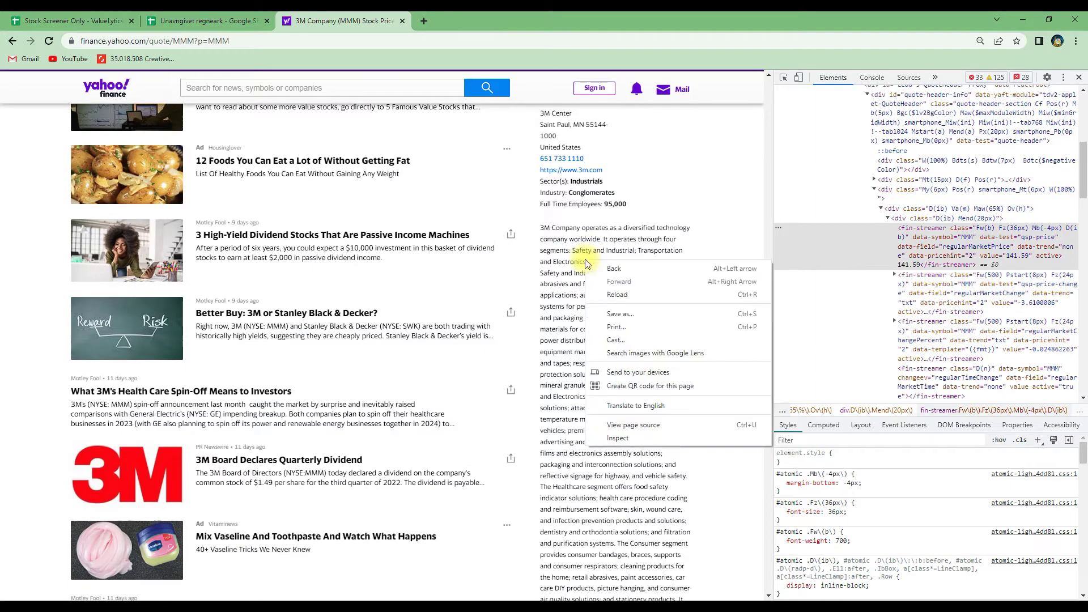
{"action": "left_click", "coordinate": [628, 420]}
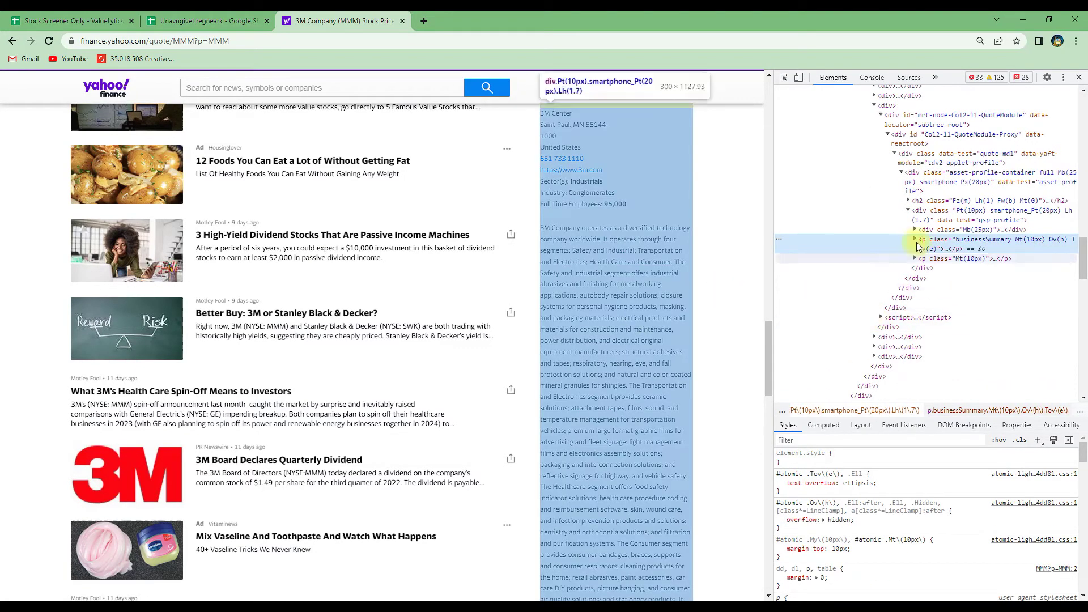
{"action": "right_click", "coordinate": [971, 247]}
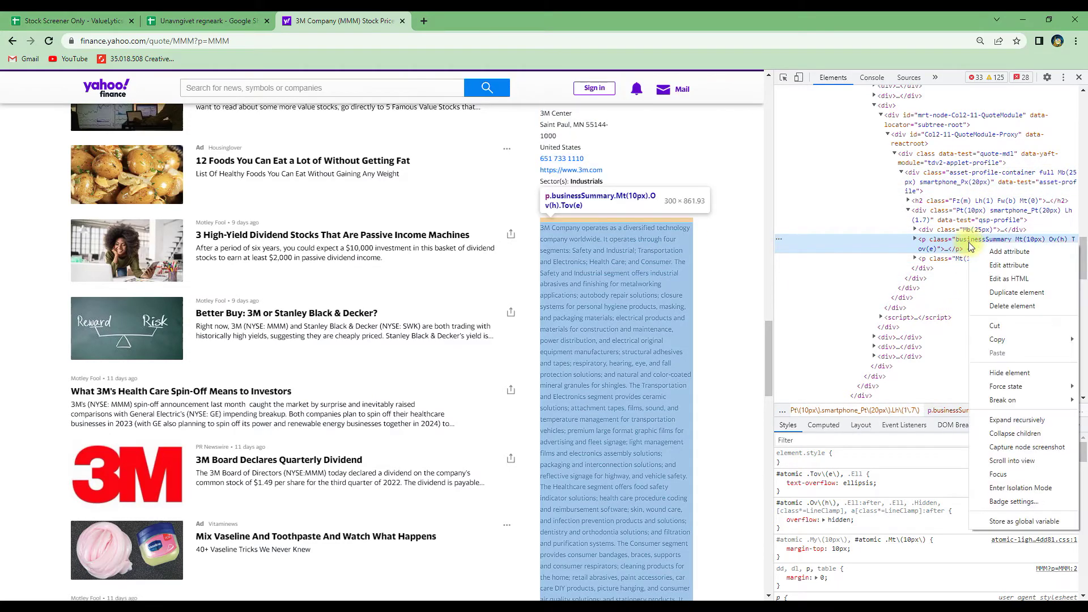
{"action": "mouse_move", "coordinate": [1048, 338]}
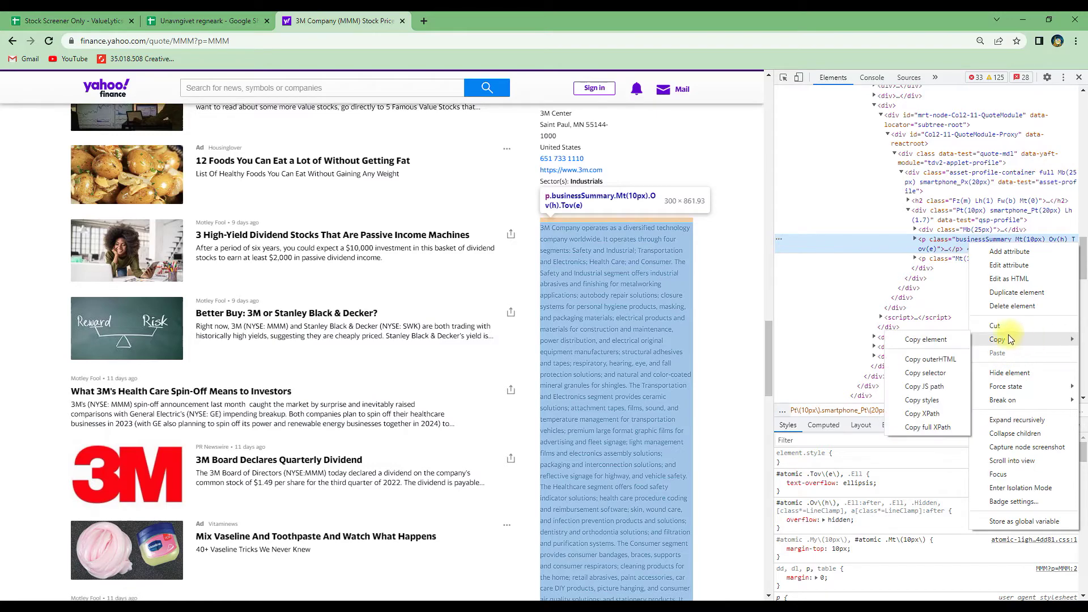
{"action": "left_click", "coordinate": [941, 427]}
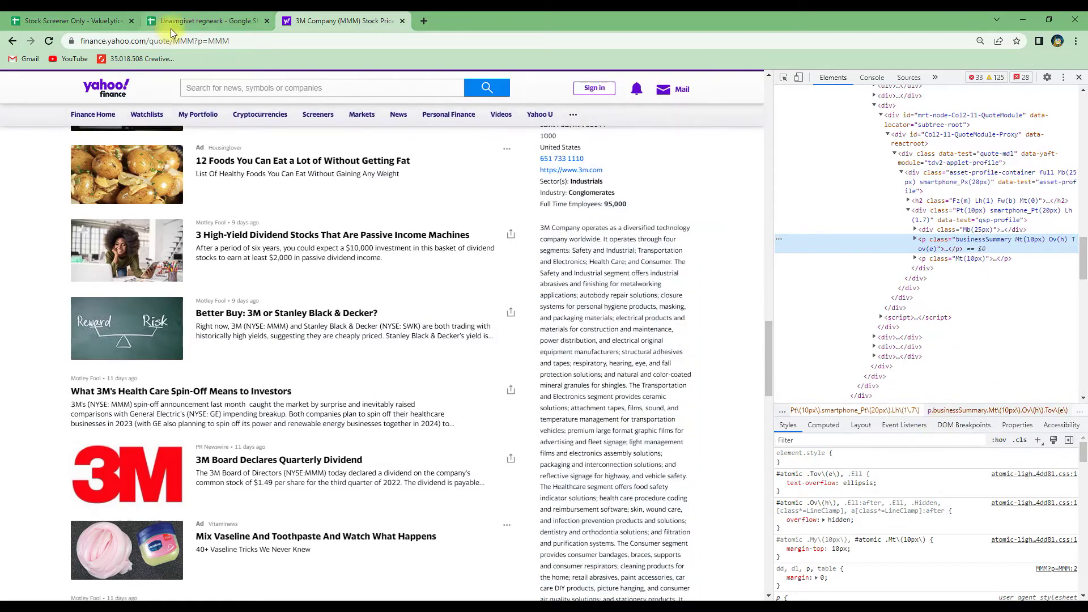
- Insert the copied XPath as the quoted query that completes the IMPORTXML formula in B16, and review the imported company description
{"action": "left_click", "coordinate": [176, 20]}
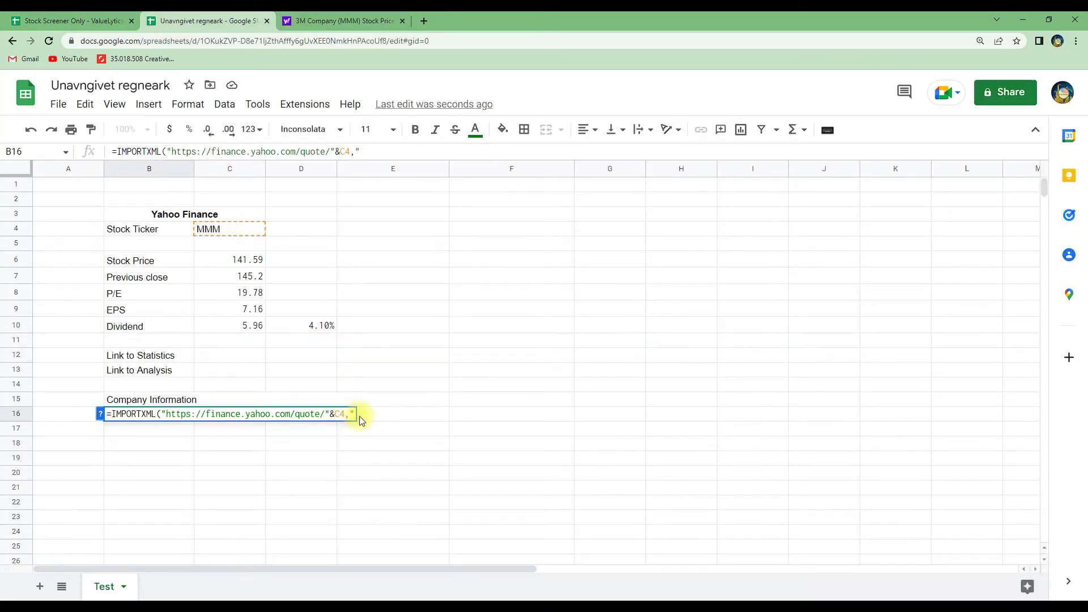
{"action": "key", "text": "ctrl+v"}
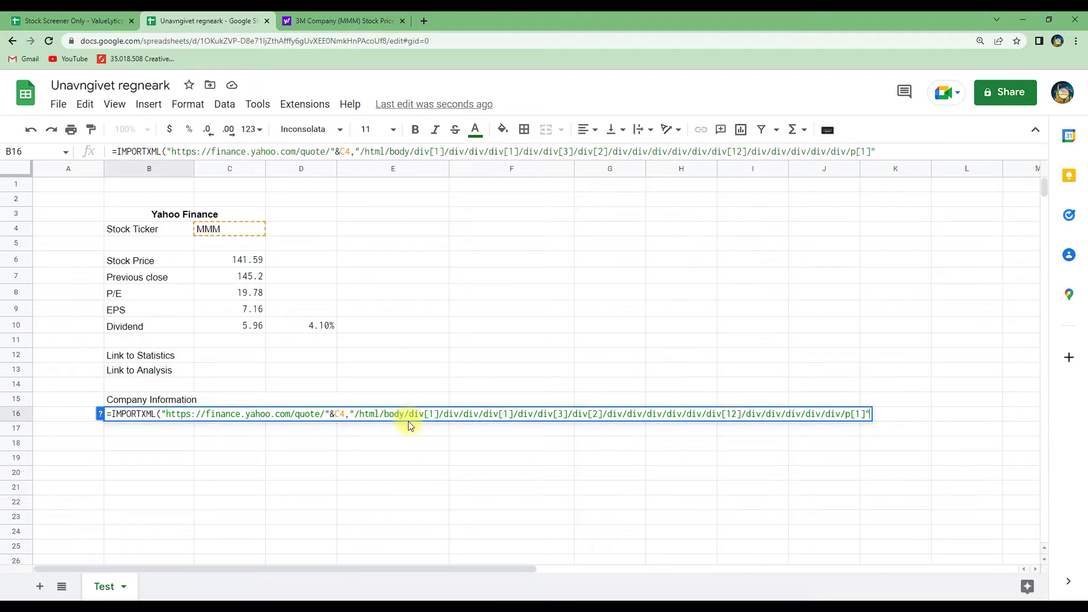
{"action": "type", "text": ")"}
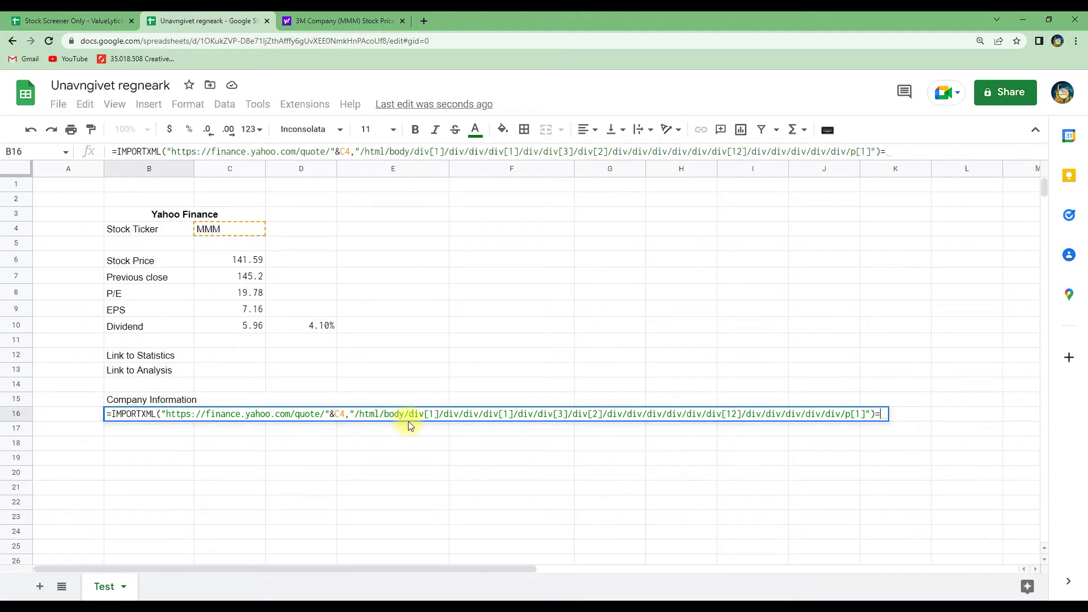
{"action": "key", "text": "Return"}
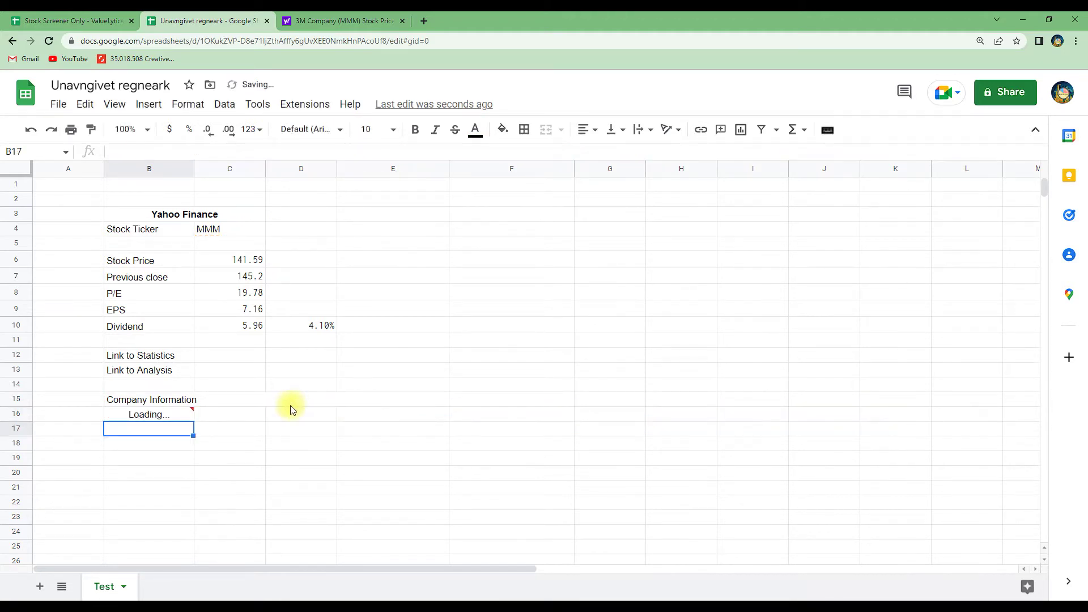
{"action": "scroll", "coordinate": [261, 436], "scroll_direction": "down", "scroll_amount": 5}
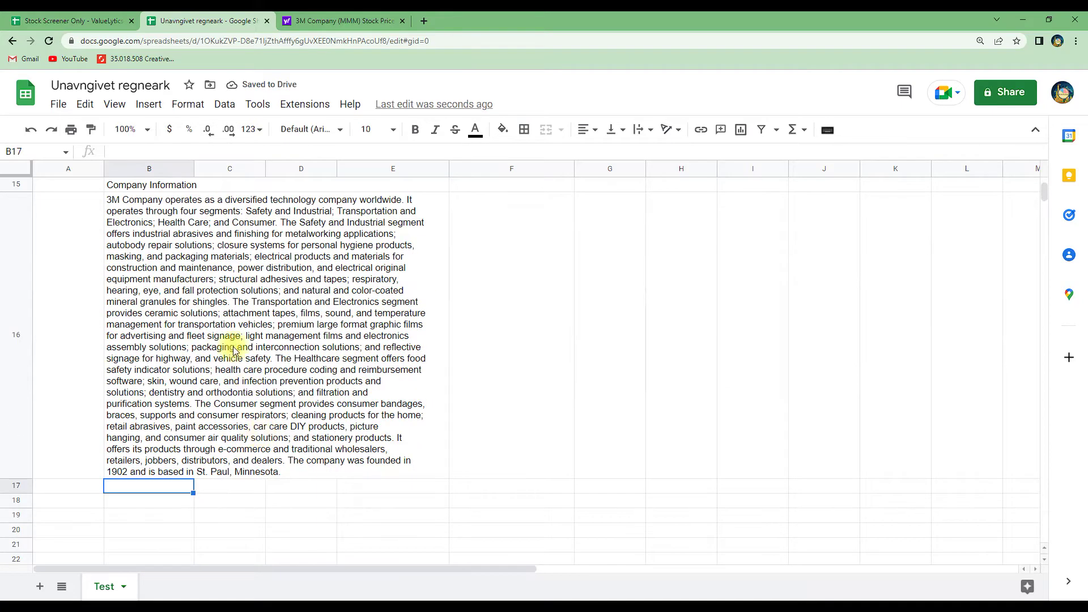
{"action": "scroll", "coordinate": [233, 347], "scroll_direction": "up", "scroll_amount": 1}
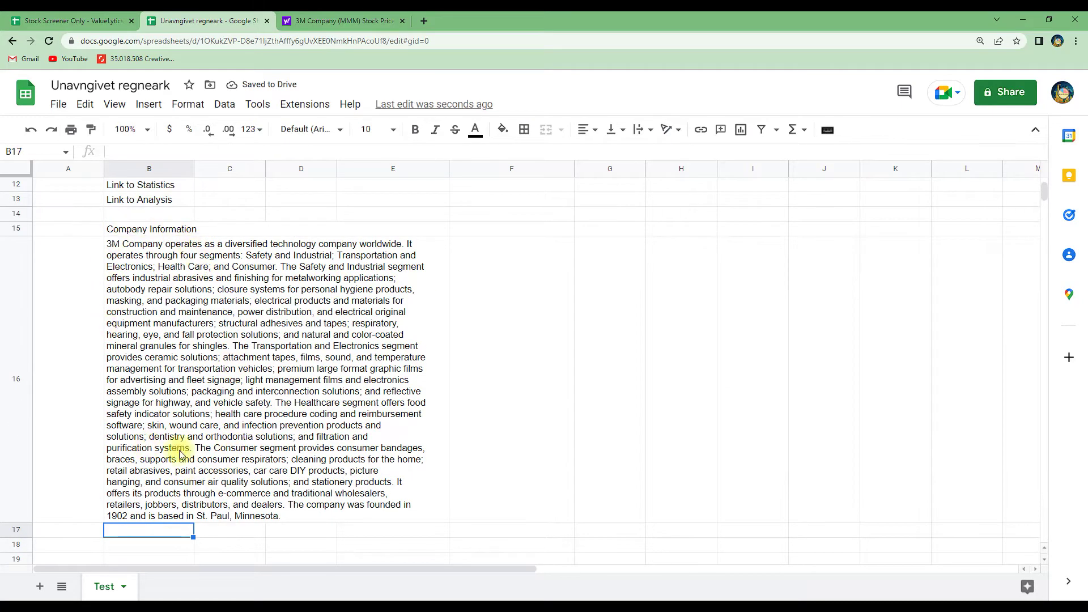
{"action": "scroll", "coordinate": [278, 378], "scroll_direction": "up", "scroll_amount": 4}
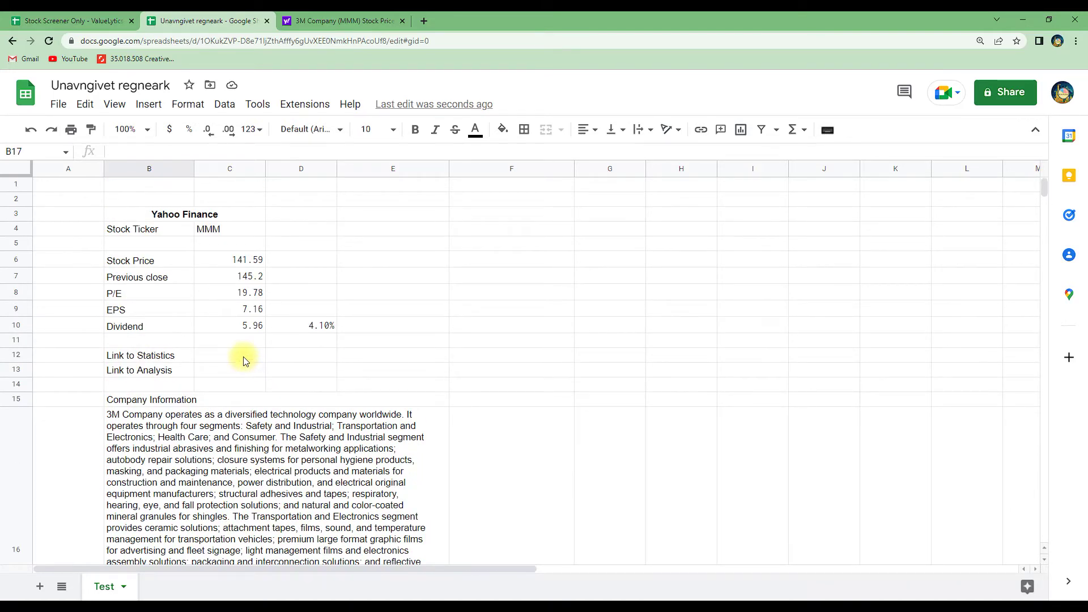
- Go back to the top of the 3M quote page on Yahoo Finance and close the developer tools
{"action": "left_click", "coordinate": [343, 21]}
{"action": "scroll", "coordinate": [440, 287], "scroll_direction": "up", "scroll_amount": 5}
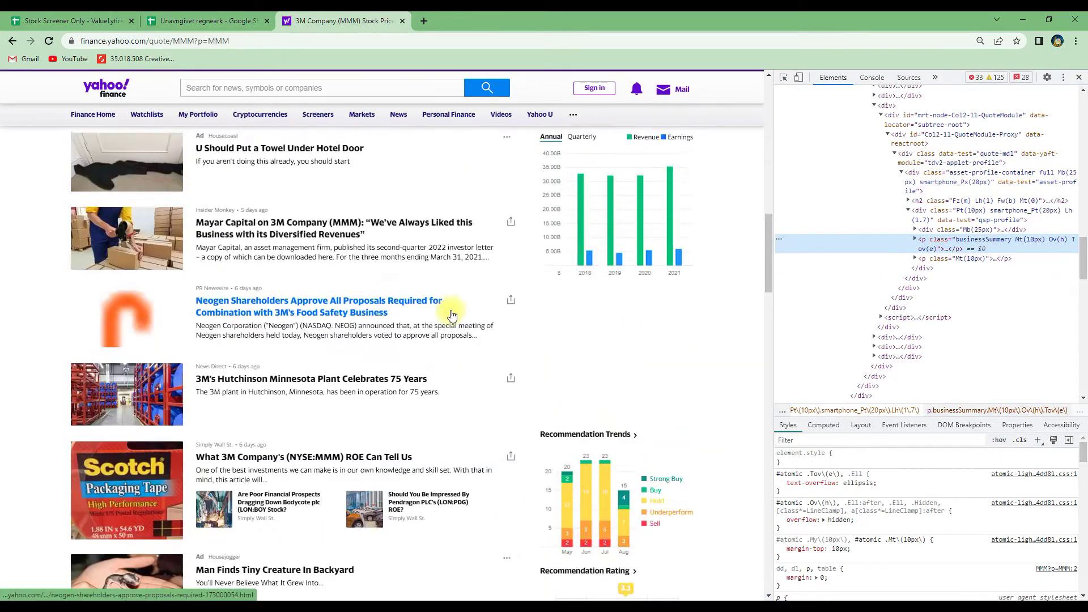
{"action": "scroll", "coordinate": [452, 316], "scroll_direction": "up", "scroll_amount": 10}
{"action": "left_click", "coordinate": [1080, 76]}
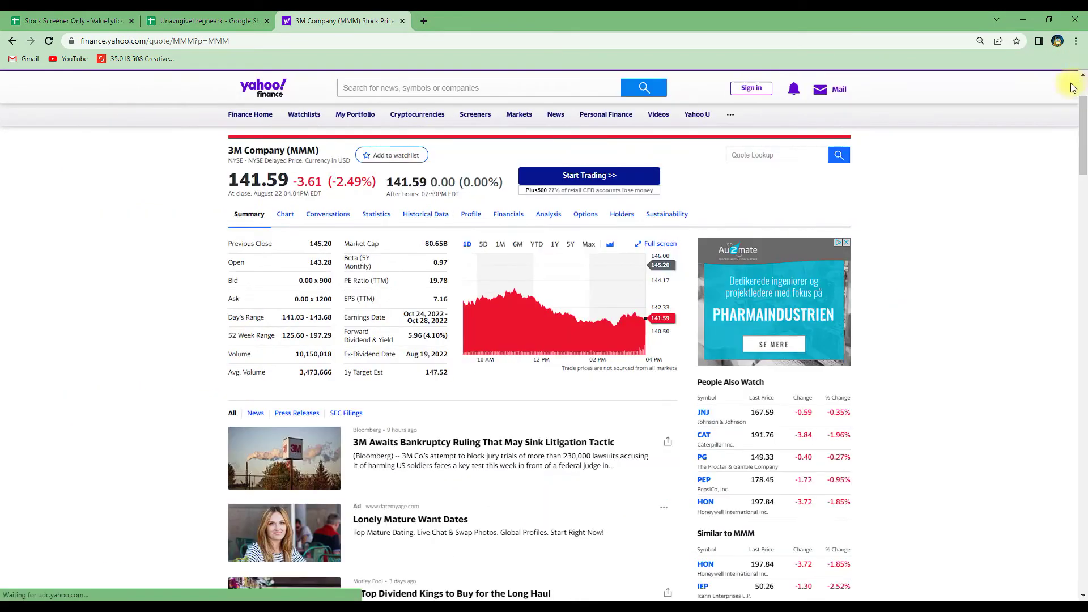
{"action": "scroll", "coordinate": [243, 381], "scroll_direction": "up", "scroll_amount": 3}
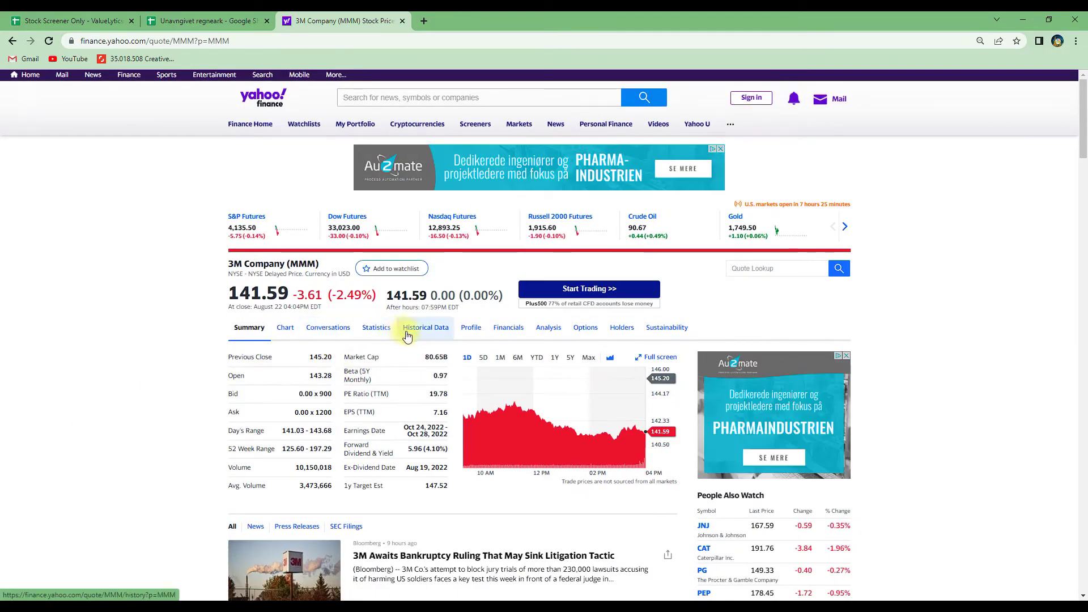
- Open 3M's Statistics page on Yahoo Finance and look through its valuation measures and financial highlights
{"action": "left_click", "coordinate": [377, 328]}
{"action": "scroll", "coordinate": [388, 391], "scroll_direction": "down", "scroll_amount": 4}
{"action": "scroll", "coordinate": [385, 370], "scroll_direction": "down", "scroll_amount": 3}
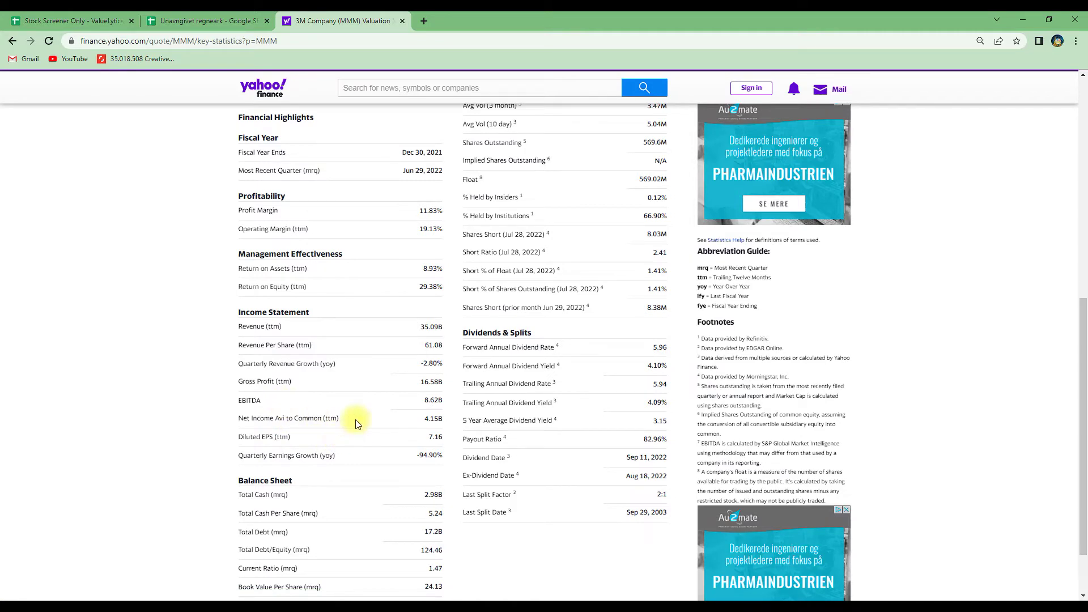
{"action": "scroll", "coordinate": [363, 421], "scroll_direction": "up", "scroll_amount": 4}
{"action": "scroll", "coordinate": [365, 419], "scroll_direction": "up", "scroll_amount": 3}
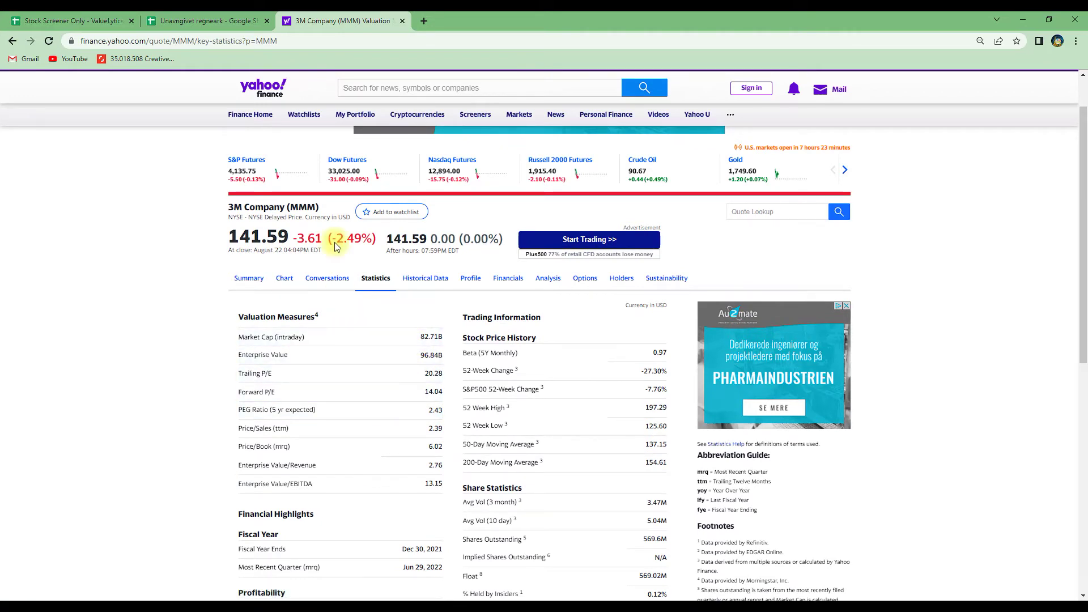
{"action": "left_click_drag", "start_coordinate": [175, 39], "coordinate": [50, 48]}
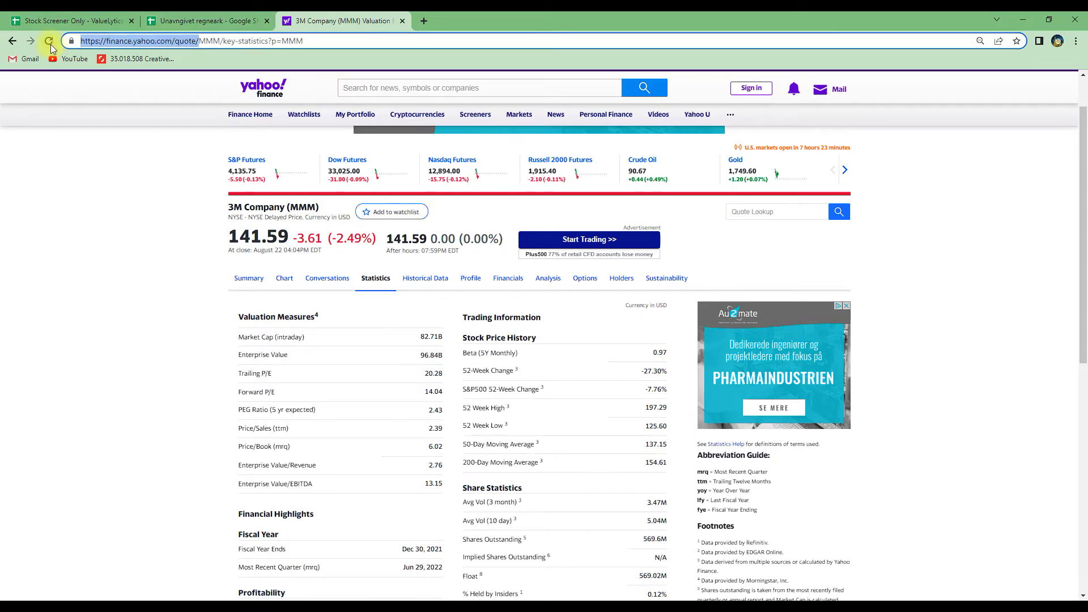
{"action": "left_click", "coordinate": [198, 21]}
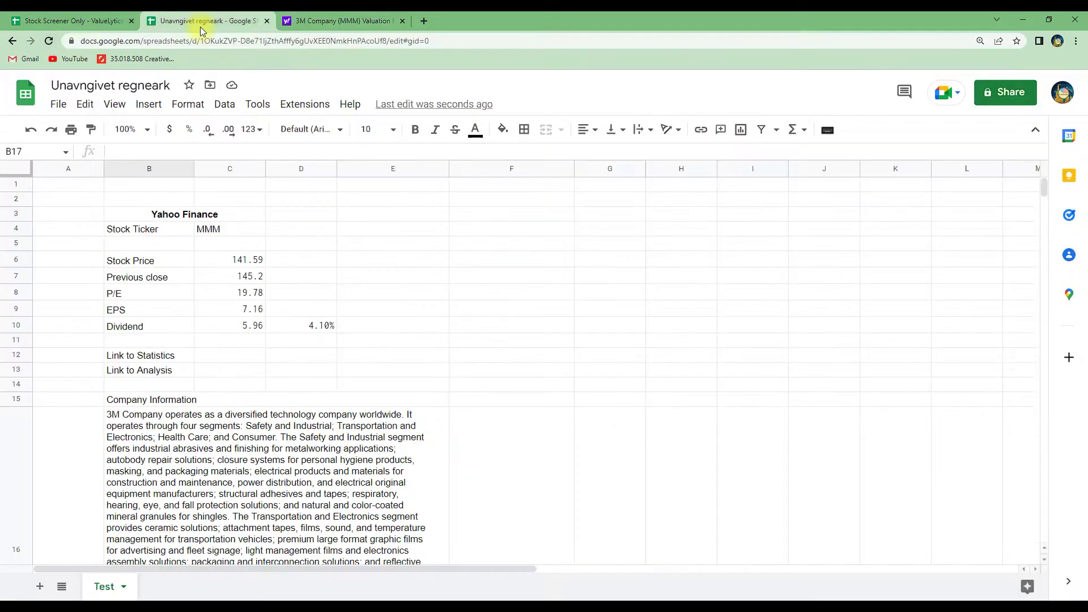
{"action": "left_click", "coordinate": [232, 356]}
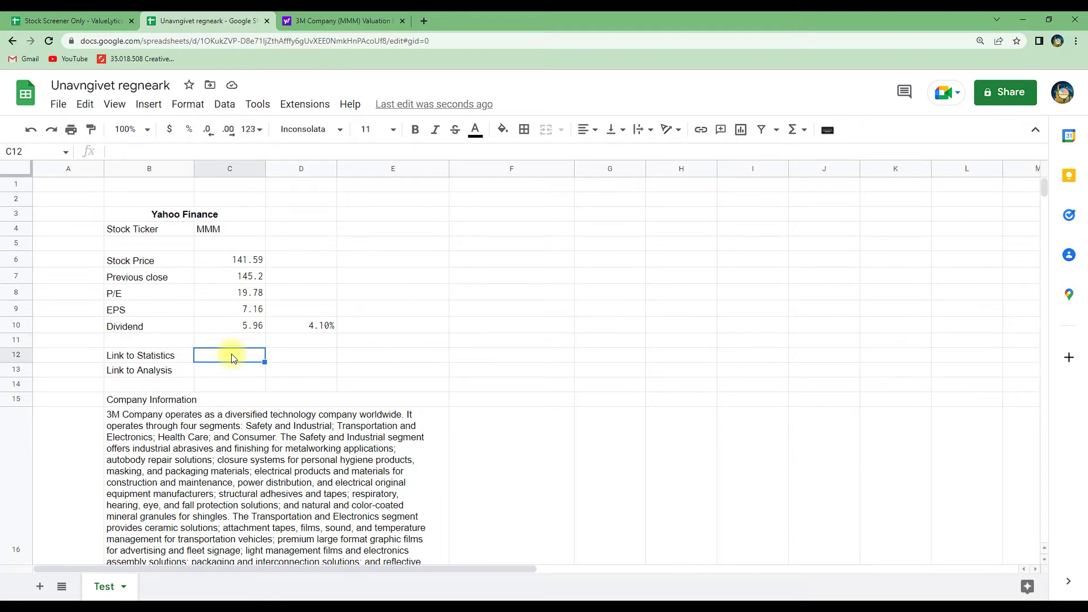
{"action": "type", "text": "=\""}
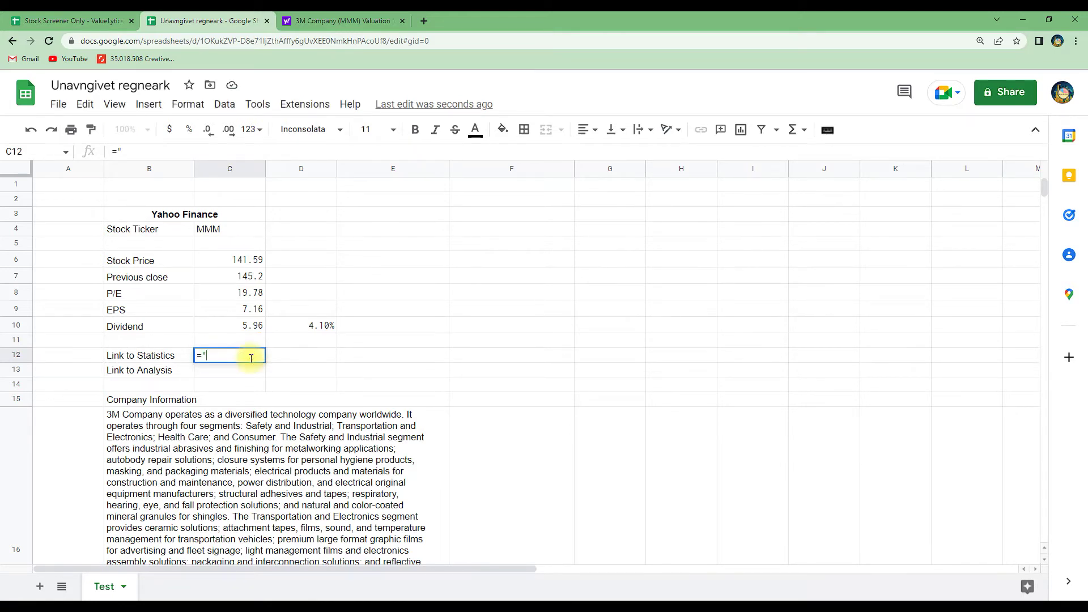
{"action": "key", "text": "ctrl+v"}
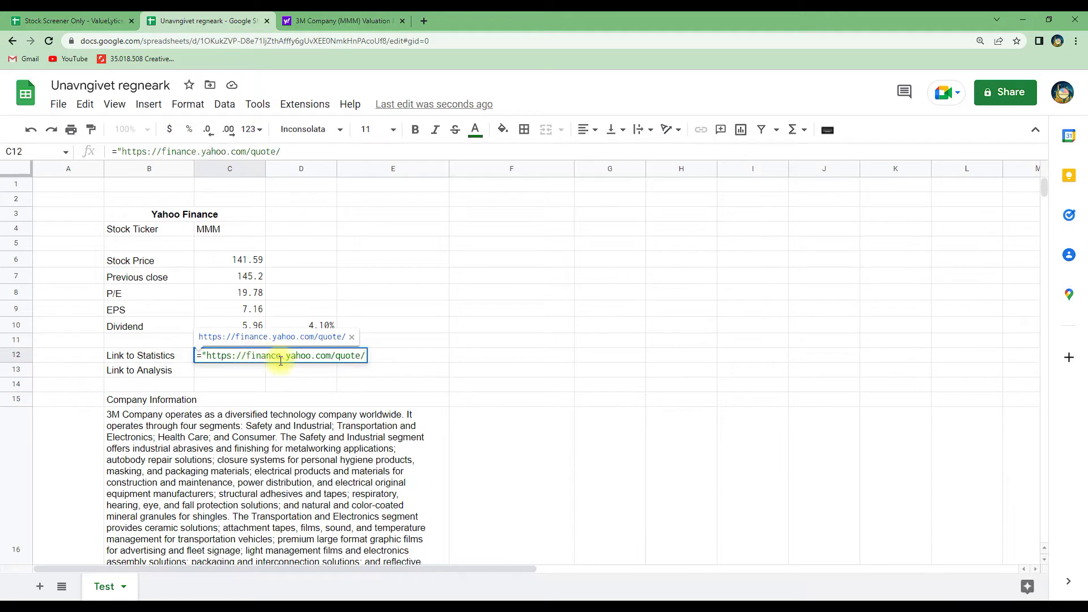
{"action": "type", "text": "\"&"}
{"action": "key", "text": "BackSpace"}
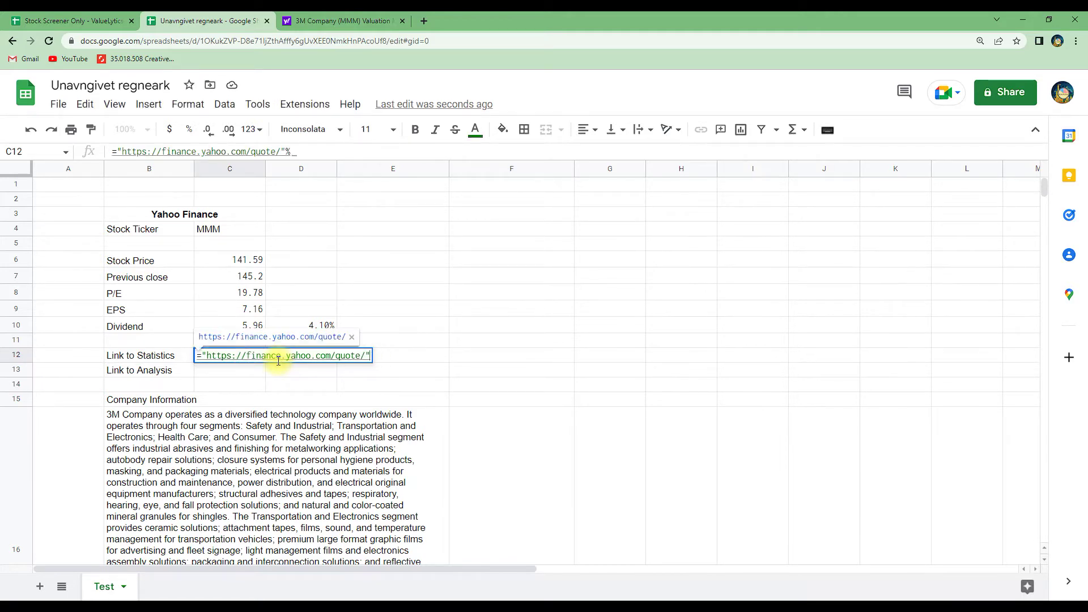
{"action": "type", "text": "&C"}
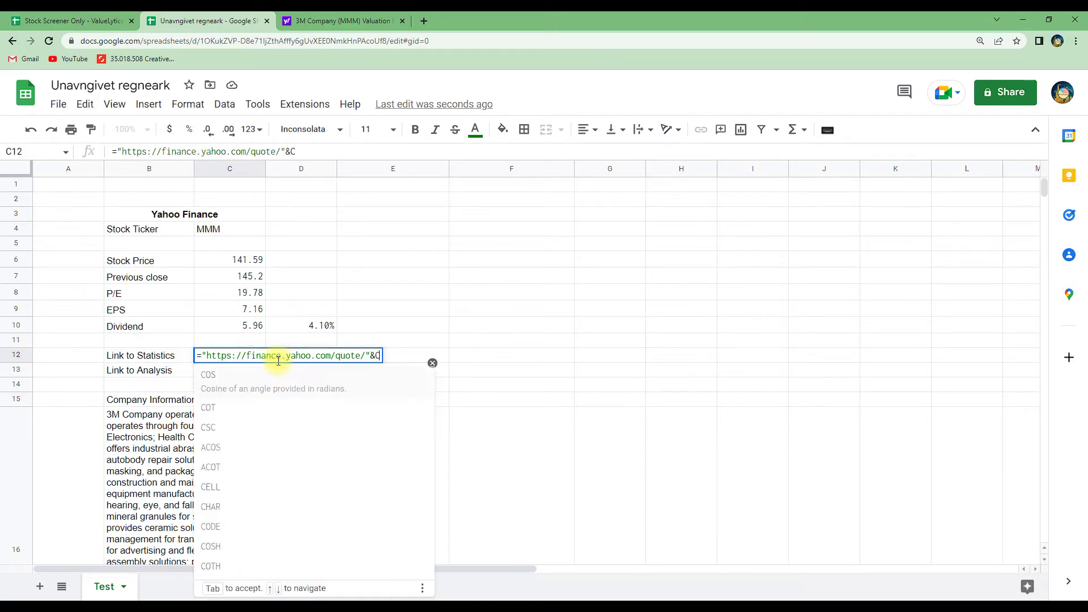
{"action": "type", "text": "4&\""}
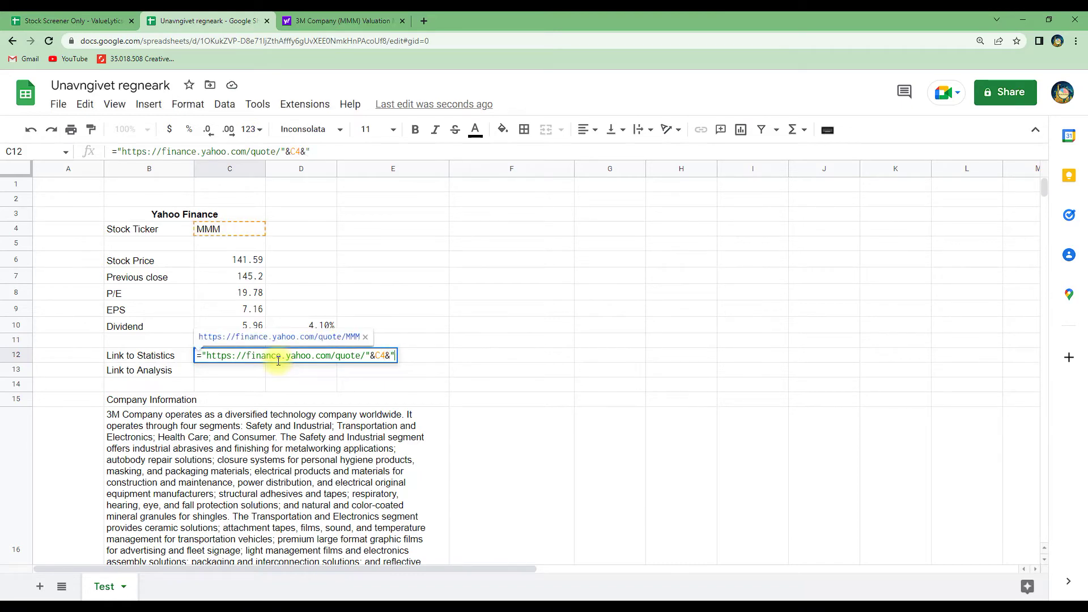
- Copy "/key-statistics" from the Statistics page's URL, add it as the closing text of the C12 formula, and dismiss the autofill suggestion
{"action": "left_click", "coordinate": [304, 20]}
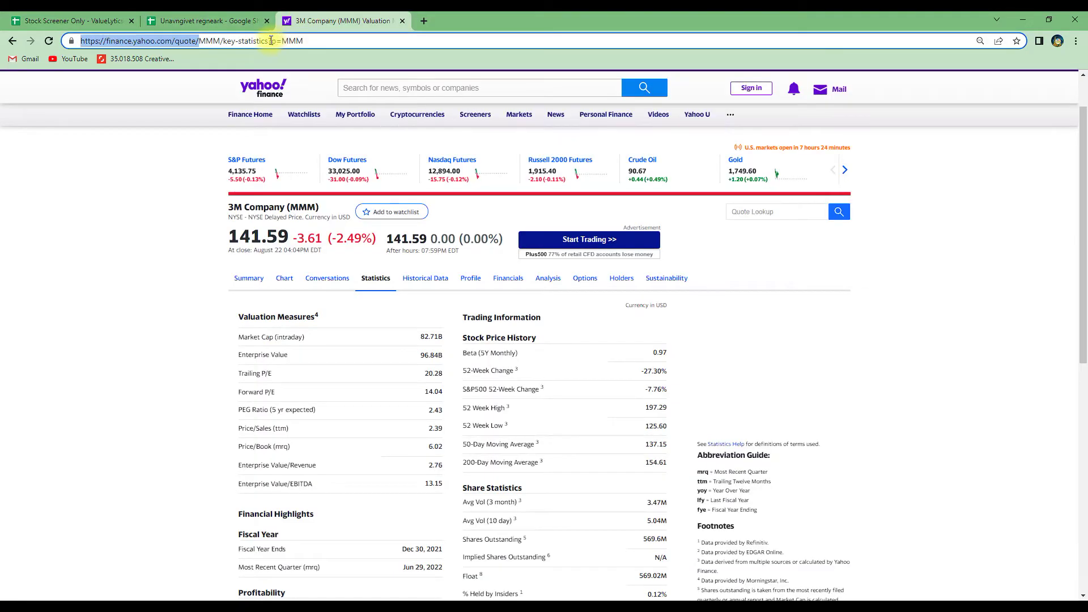
{"action": "left_click_drag", "start_coordinate": [268, 41], "coordinate": [234, 41]}
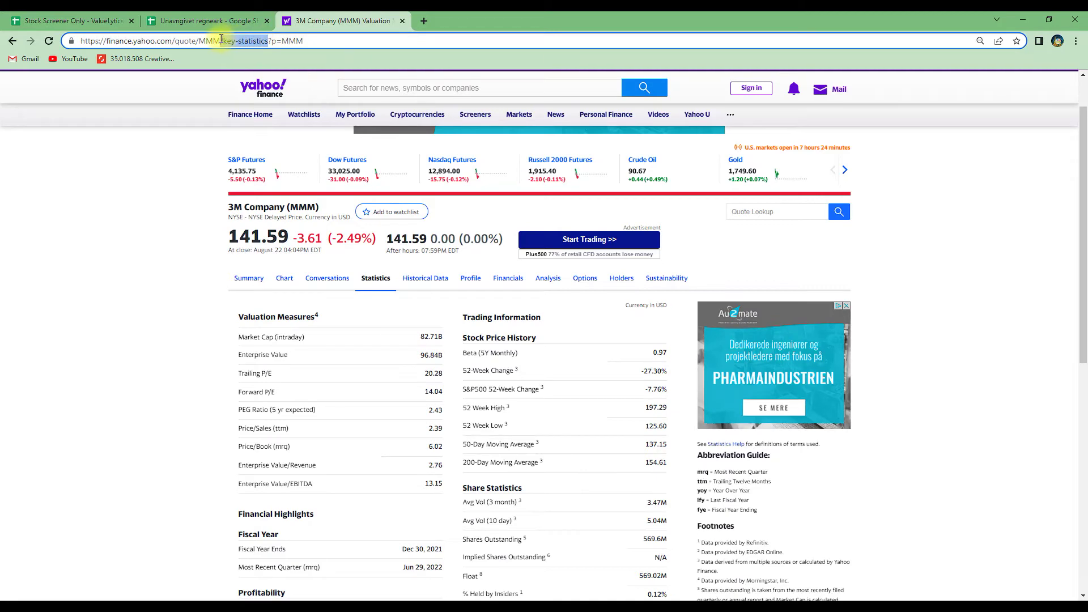
{"action": "left_click_drag", "start_coordinate": [225, 45], "coordinate": [220, 41]}
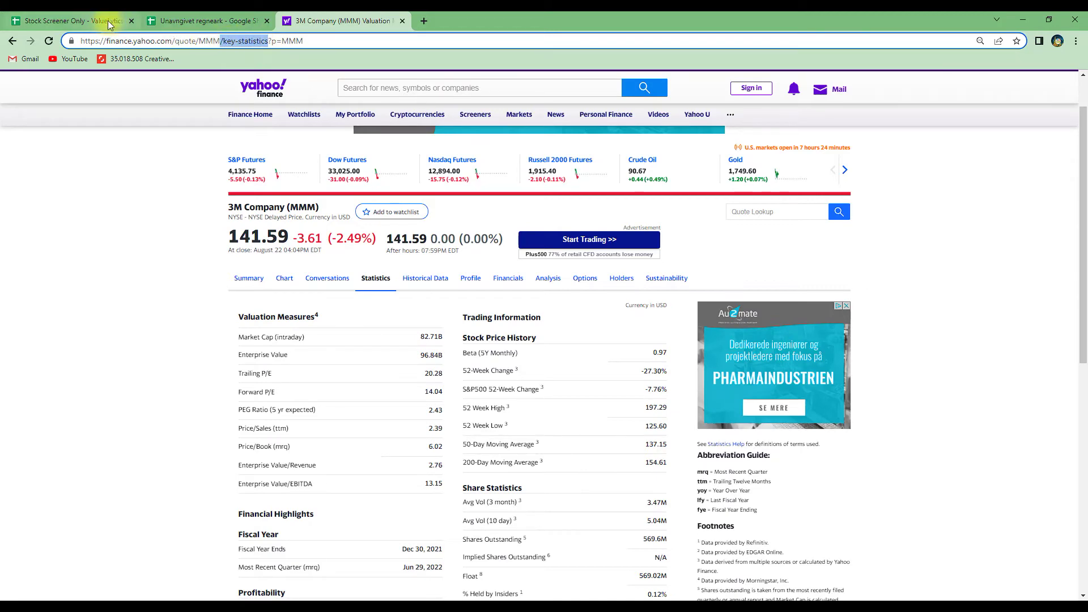
{"action": "left_click", "coordinate": [202, 21]}
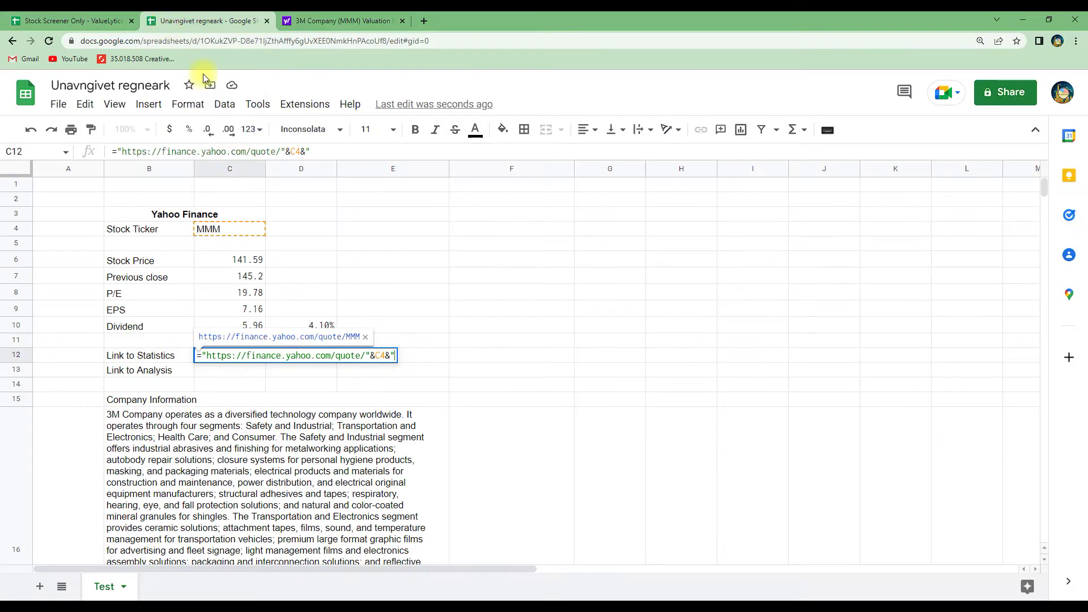
{"action": "key", "text": "ctrl+v"}
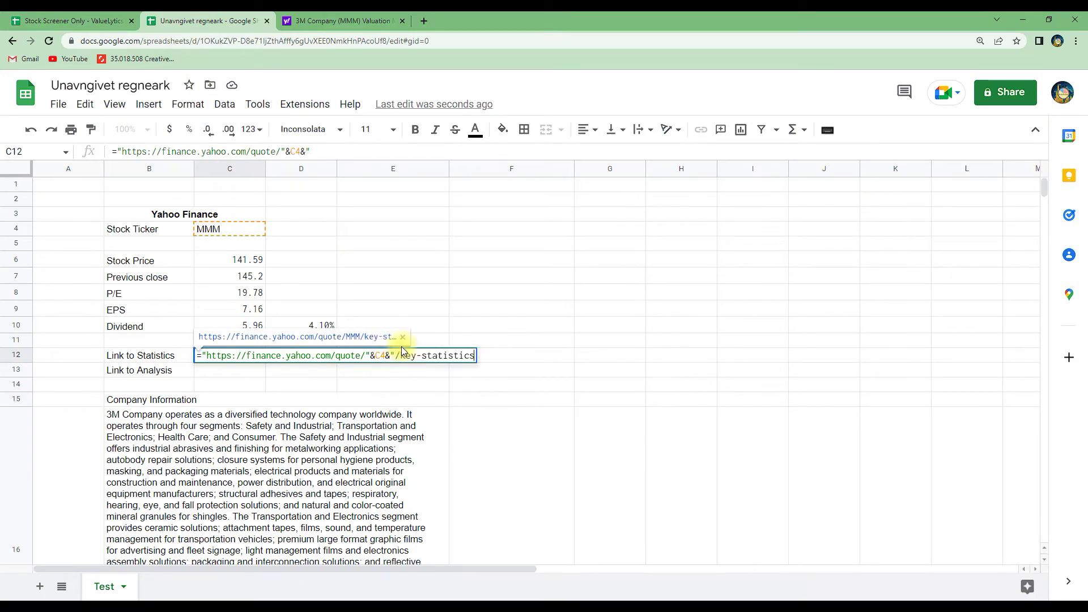
{"action": "type", "text": "\""}
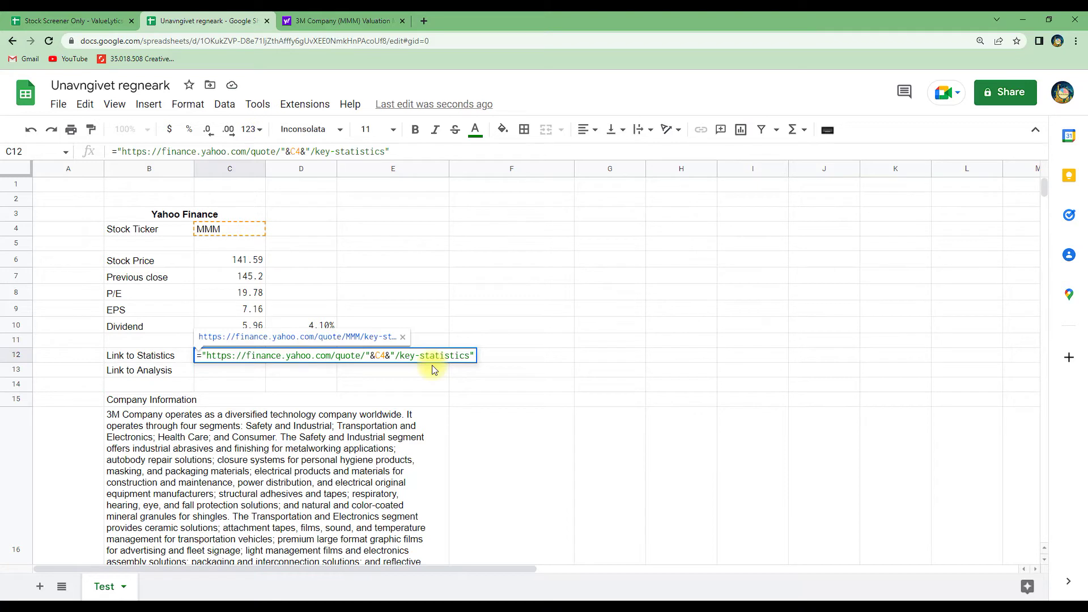
{"action": "key", "text": "Return"}
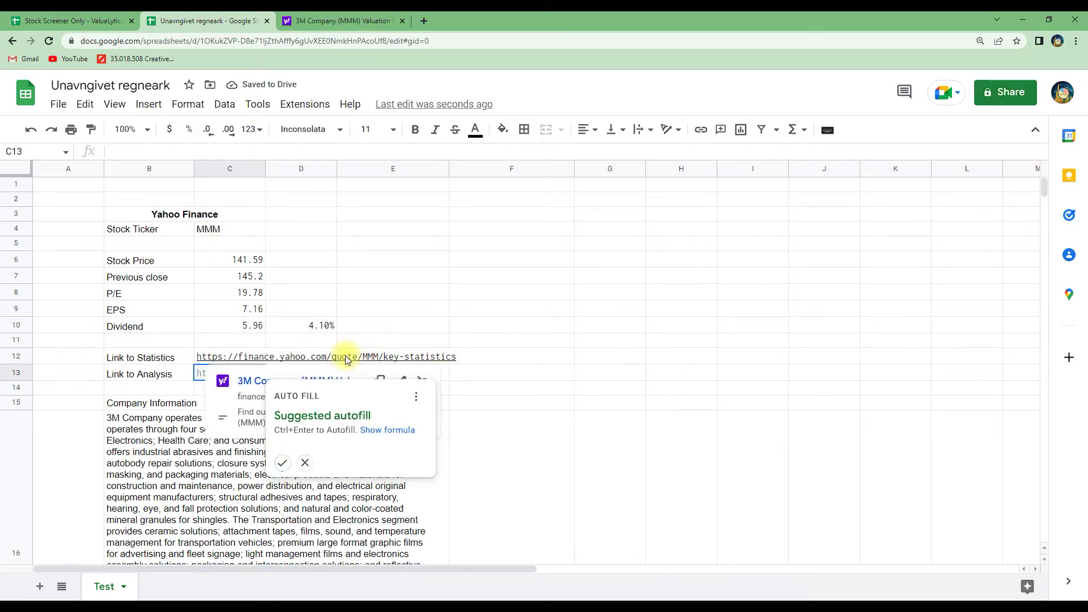
{"action": "left_click", "coordinate": [465, 301]}
{"action": "mouse_move", "coordinate": [313, 356]}
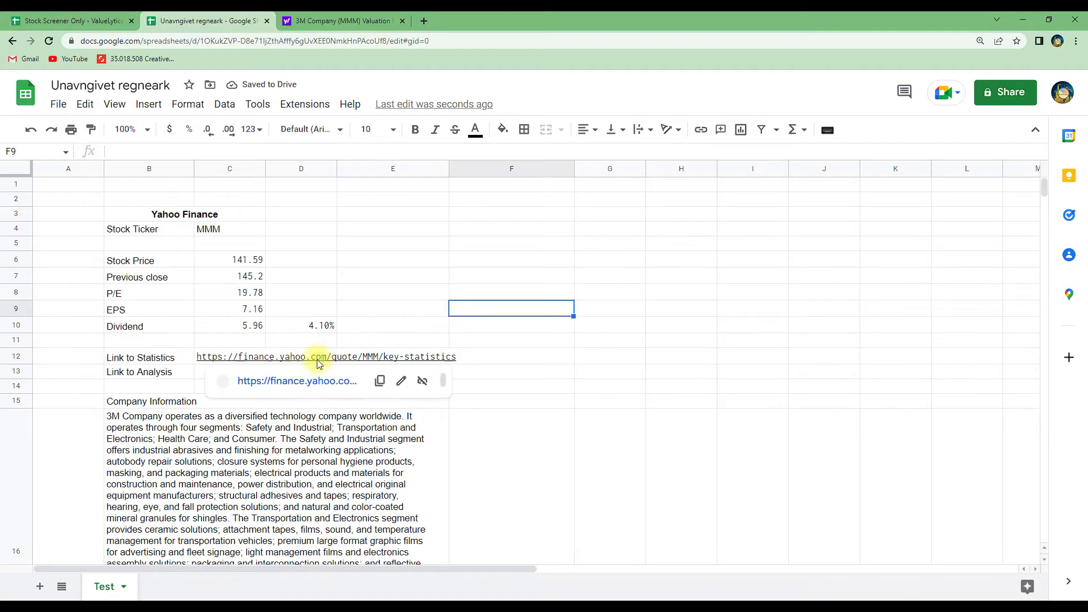
- Follow the link in C12 to 3M's Statistics page on Yahoo Finance and look over its figures
{"action": "left_click", "coordinate": [301, 380]}
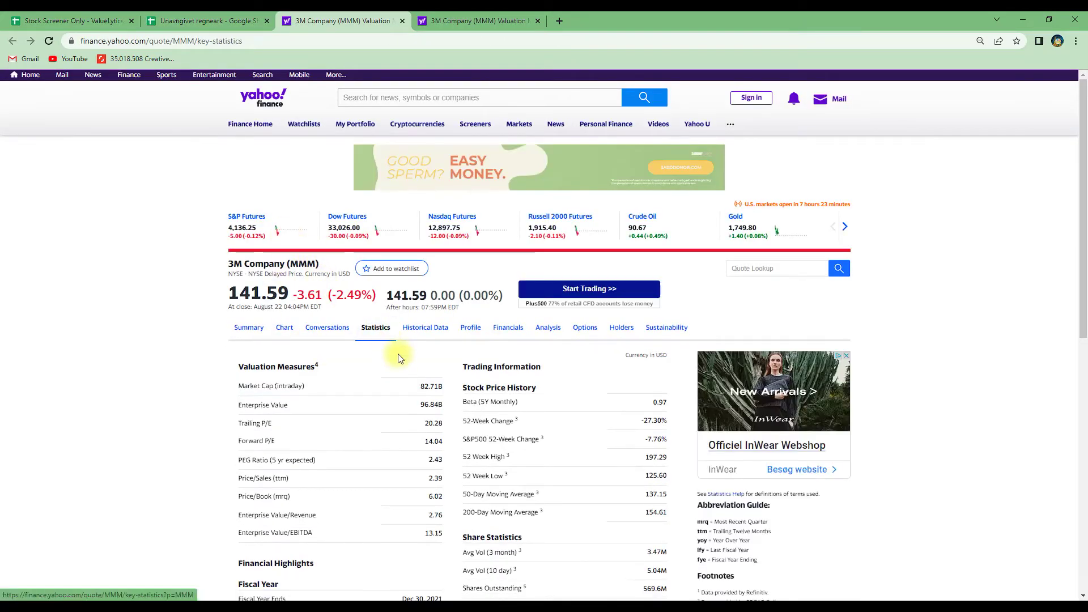
{"action": "scroll", "coordinate": [325, 471], "scroll_direction": "down", "scroll_amount": 5}
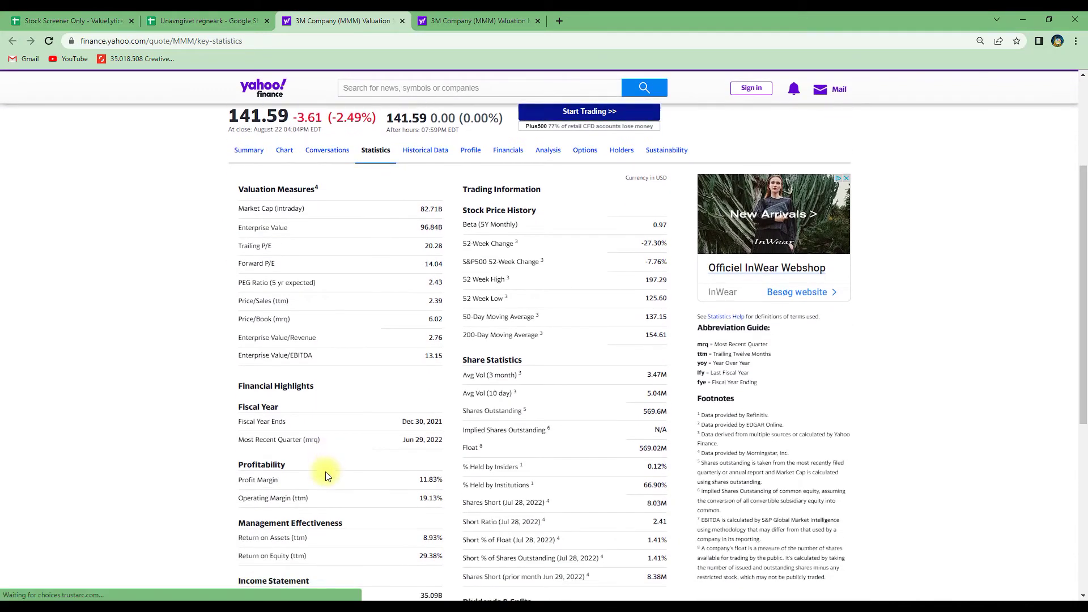
{"action": "scroll", "coordinate": [325, 470], "scroll_direction": "up", "scroll_amount": 2}
{"action": "scroll", "coordinate": [325, 474], "scroll_direction": "up", "scroll_amount": 1}
- Open 3M's Analysis page on Yahoo Finance and look through its estimates down to the growth estimates
{"action": "left_click", "coordinate": [545, 215]}
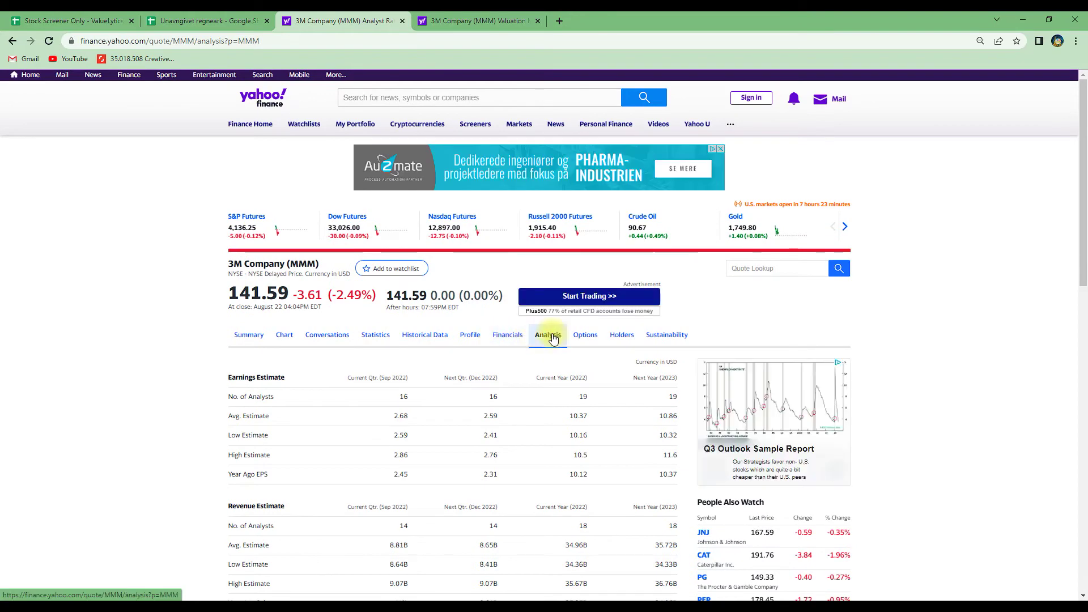
{"action": "scroll", "coordinate": [492, 395], "scroll_direction": "down", "scroll_amount": 7}
{"action": "scroll", "coordinate": [499, 393], "scroll_direction": "down", "scroll_amount": 6}
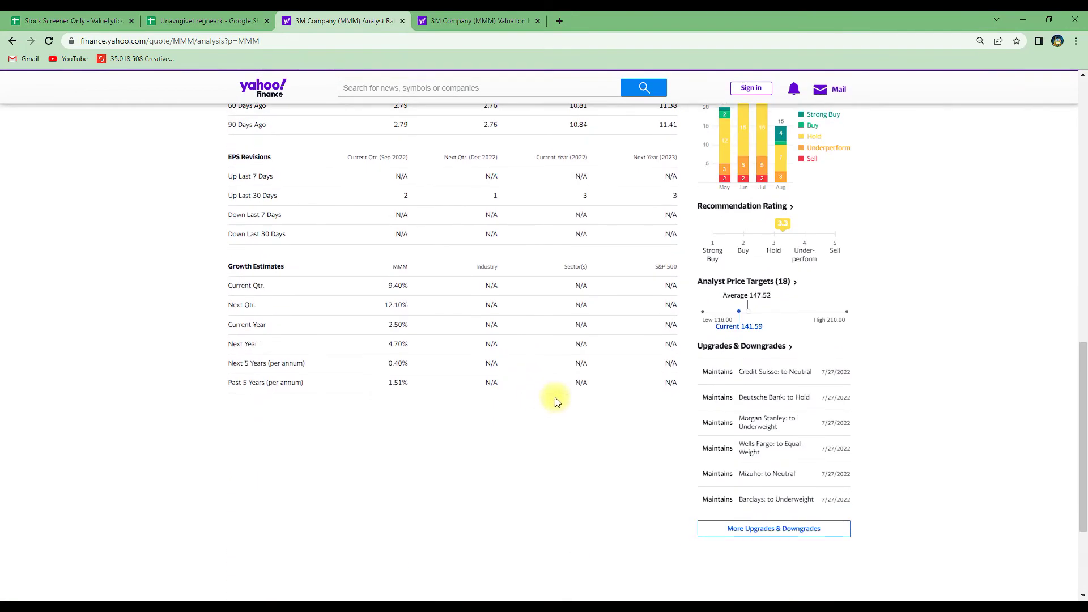
{"action": "scroll", "coordinate": [313, 542], "scroll_direction": "up", "scroll_amount": 4}
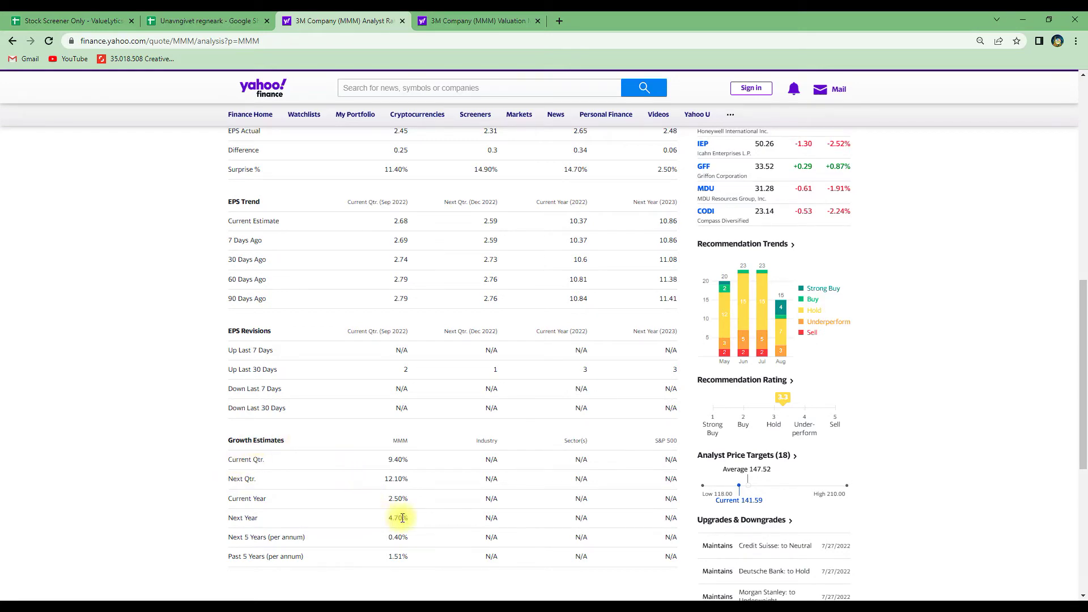
{"action": "scroll", "coordinate": [317, 429], "scroll_direction": "up", "scroll_amount": 15}
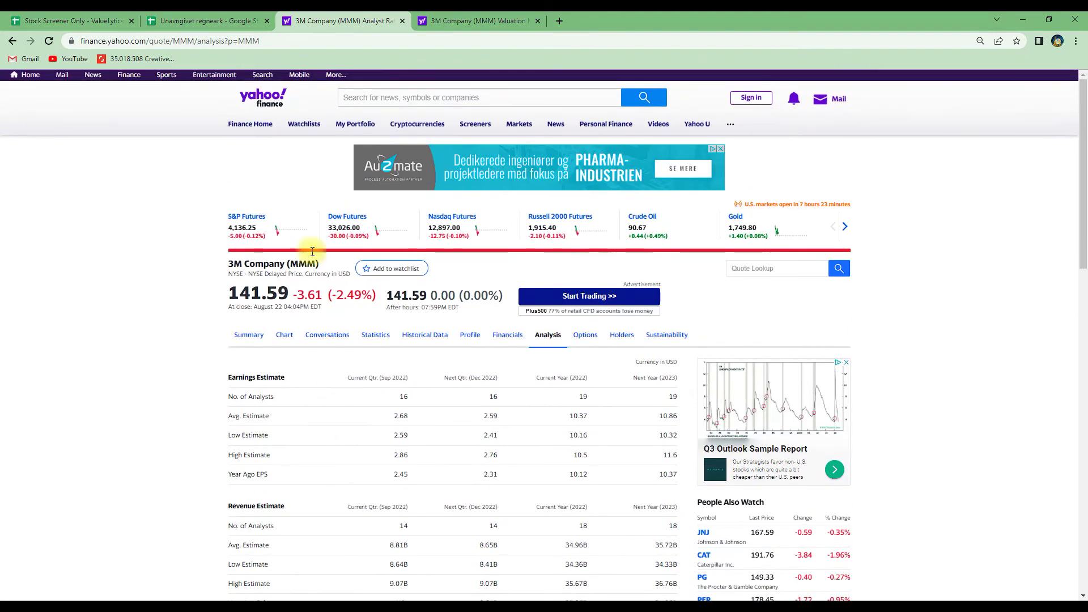
- Return to the spreadsheet and copy the statistics link formula from C12 into C13 beside Link to Analysis
{"action": "key", "text": "ctrl+shift+Tab"}
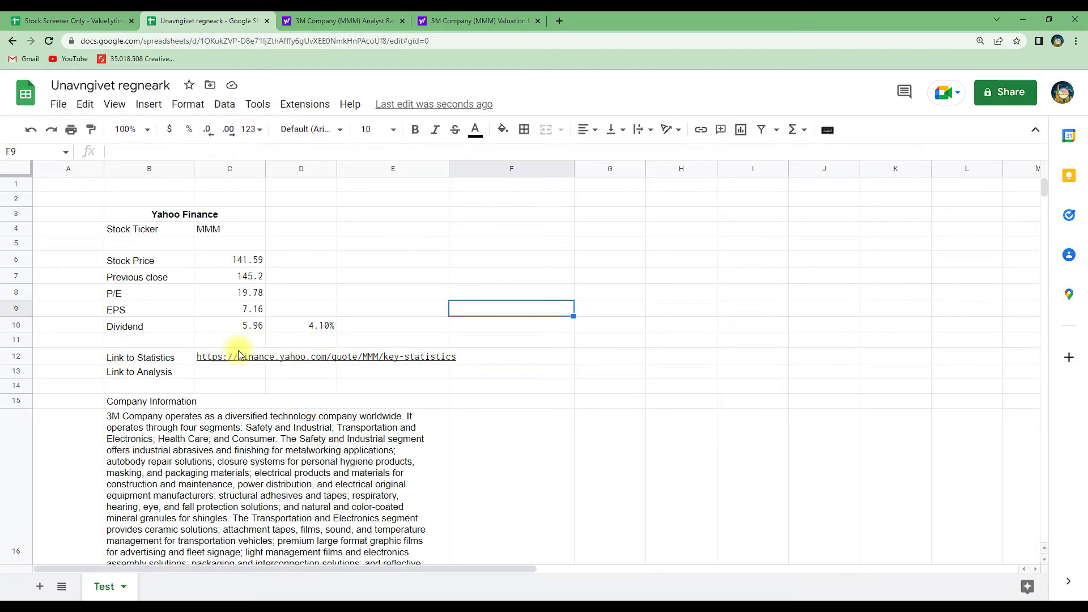
{"action": "left_click", "coordinate": [221, 359]}
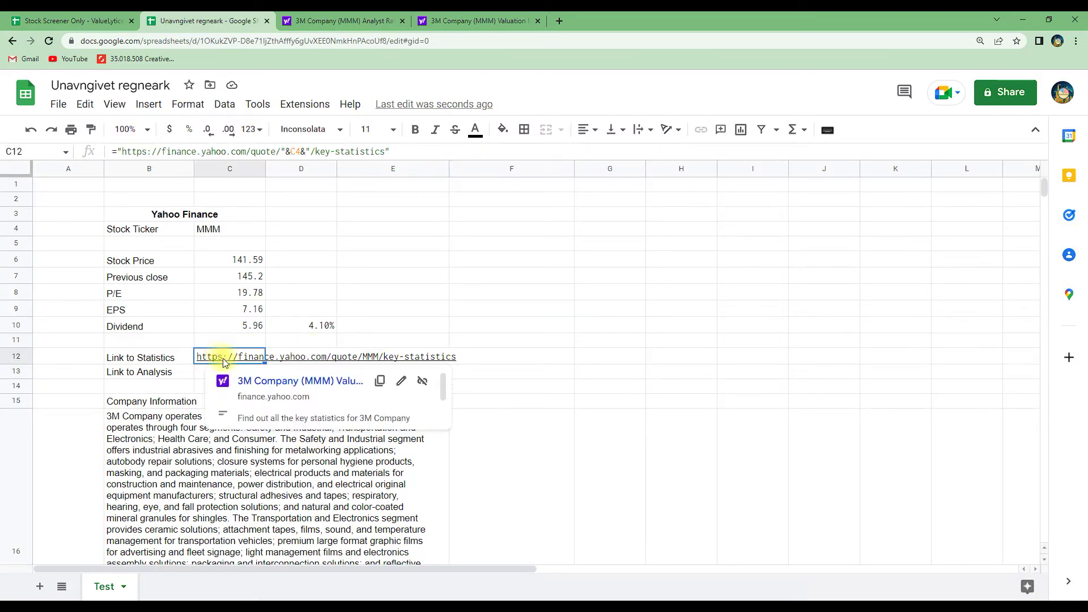
{"action": "key", "text": "ctrl+c"}
{"action": "left_click", "coordinate": [224, 374]}
{"action": "key", "text": "ctrl+v"}
- Copy "/analysis" from the Analysis page's URL and replace "/key-statistics" with it in the C13 formula
{"action": "left_click", "coordinate": [343, 21]}
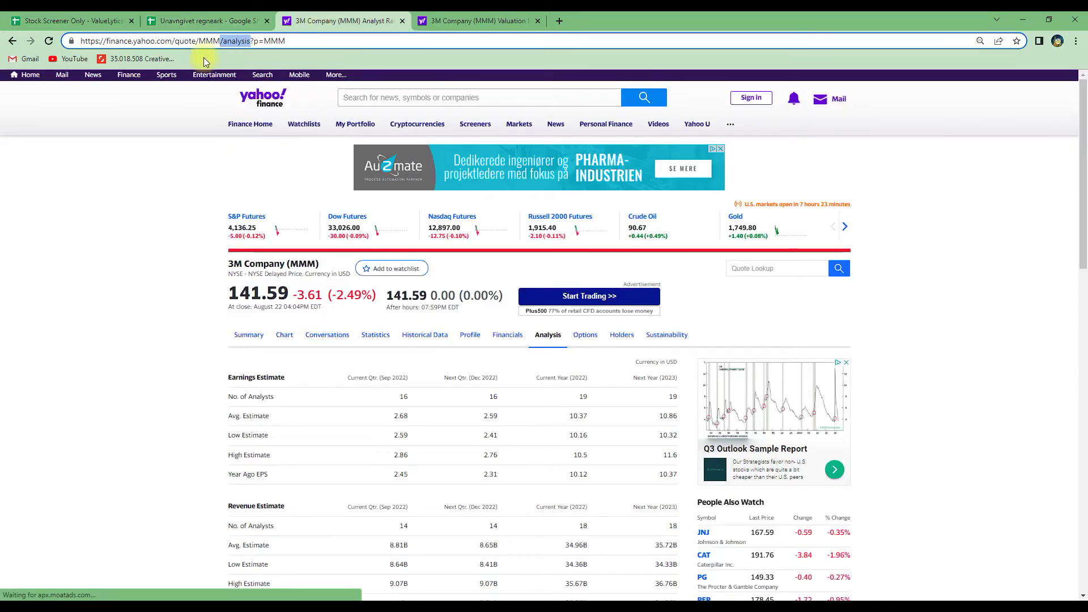
{"action": "left_click_drag", "start_coordinate": [250, 41], "coordinate": [224, 41]}
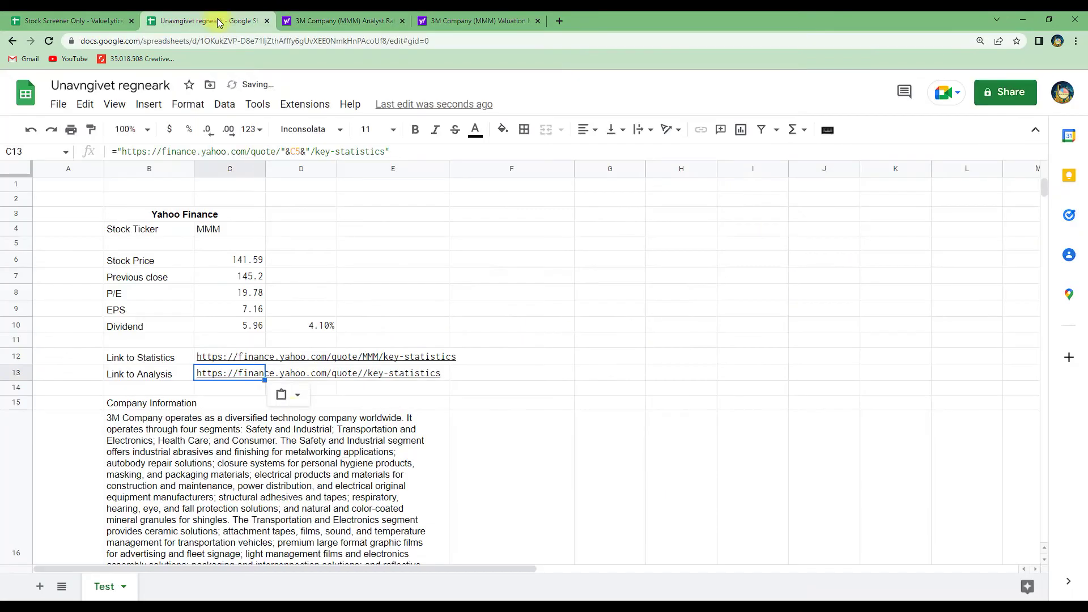
{"action": "left_click", "coordinate": [212, 20]}
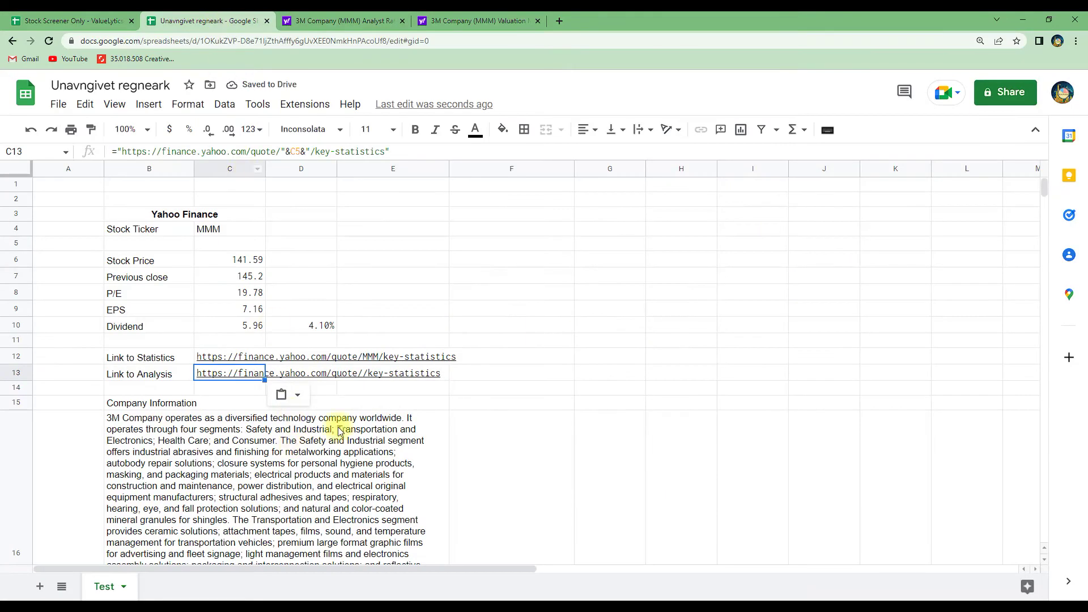
{"action": "left_click_drag", "start_coordinate": [385, 151], "coordinate": [313, 152]}
{"action": "key", "text": "ctrl+v"}
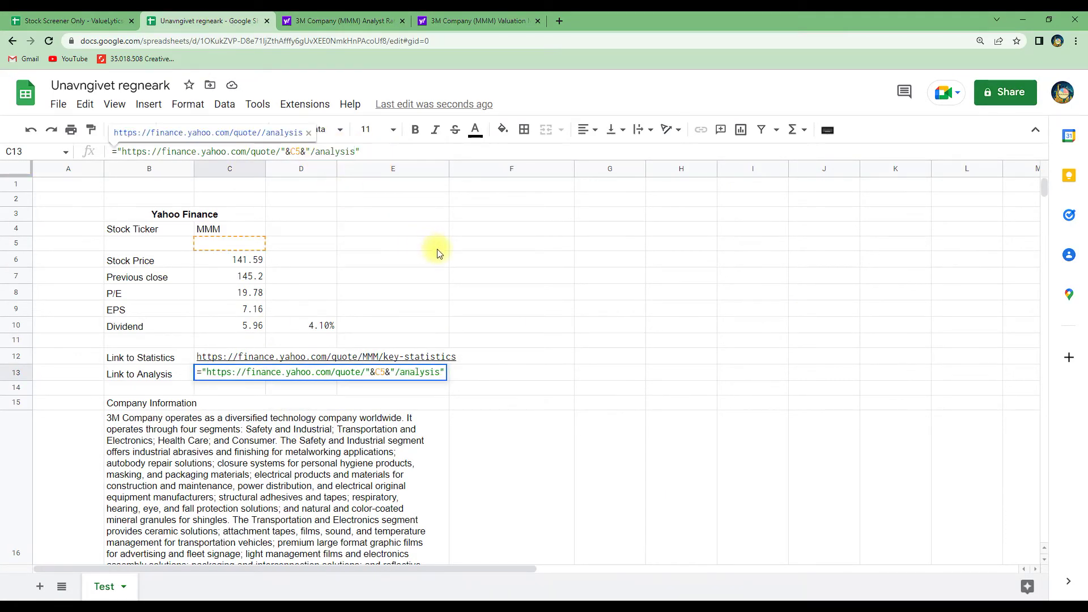
- Change the ticker reference in the C13 link formula to C4
{"action": "left_click_drag", "start_coordinate": [296, 152], "coordinate": [301, 152]}
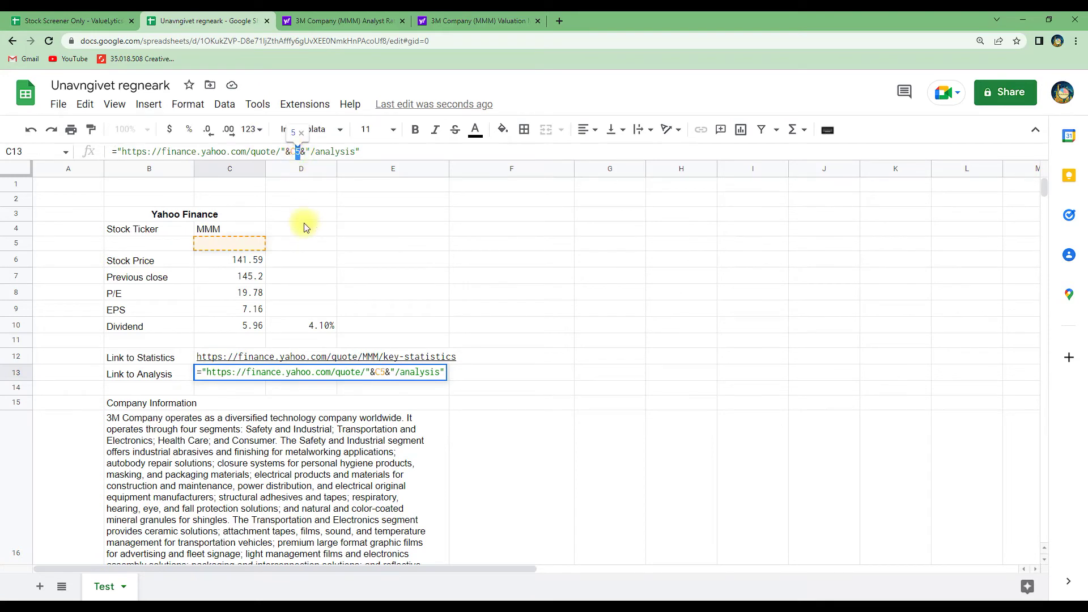
{"action": "type", "text": "4"}
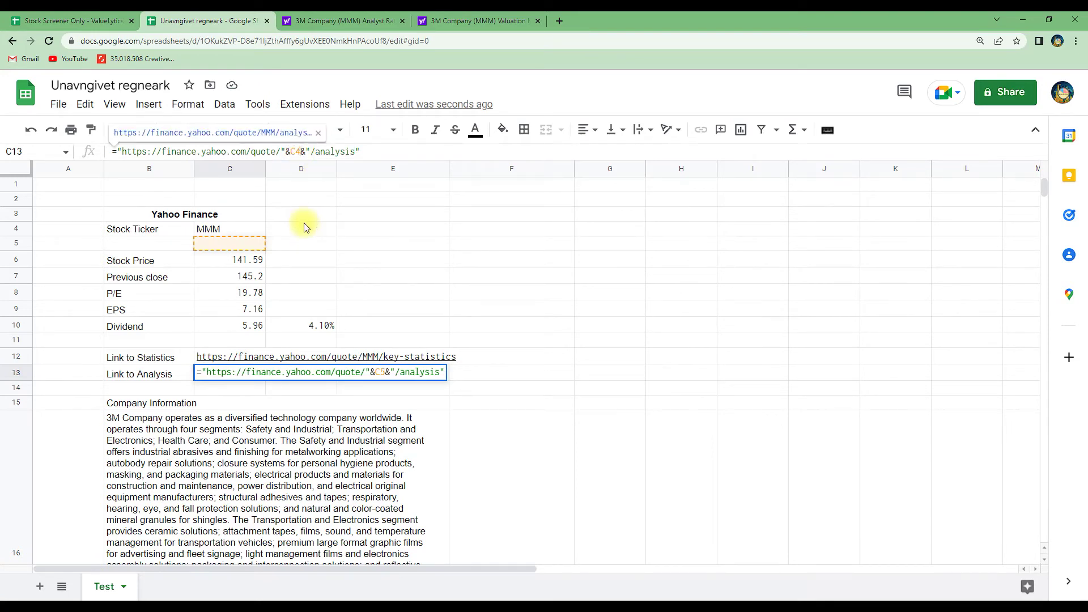
{"action": "key", "text": "Return"}
- Follow the link in C13 to 3M's Analysis page and scan through its estimates
{"action": "mouse_move", "coordinate": [365, 373]}
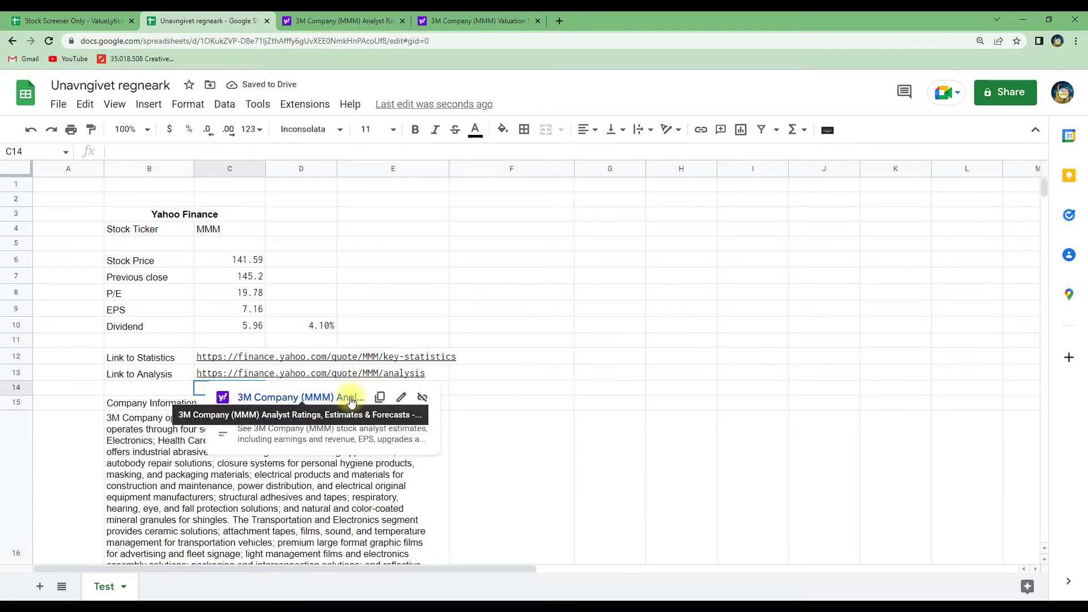
{"action": "left_click", "coordinate": [301, 398]}
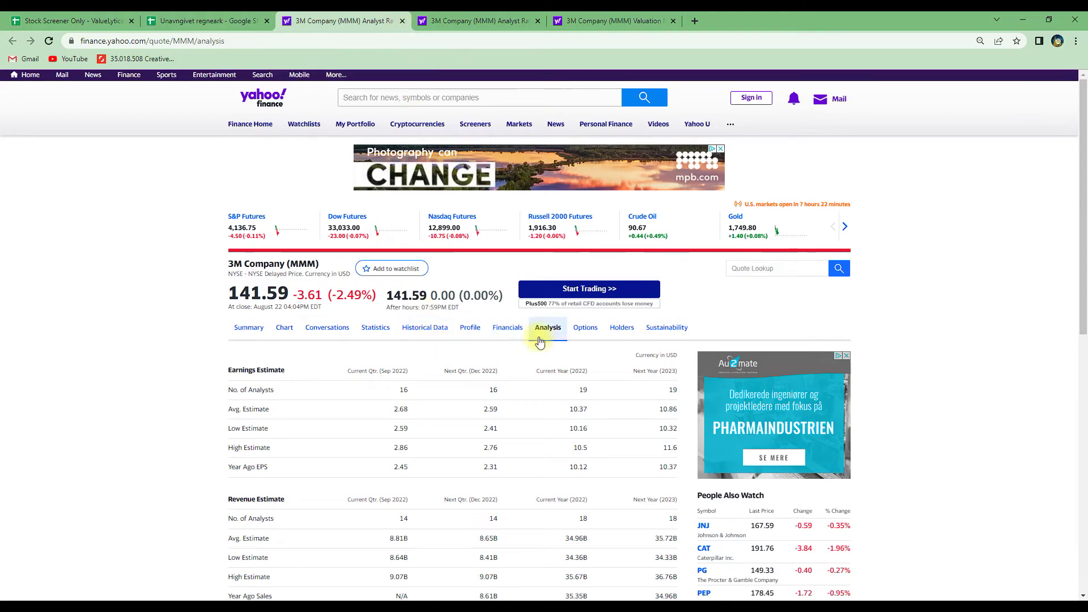
{"action": "scroll", "coordinate": [478, 352], "scroll_direction": "down", "scroll_amount": 10}
{"action": "scroll", "coordinate": [478, 353], "scroll_direction": "up", "scroll_amount": 10}
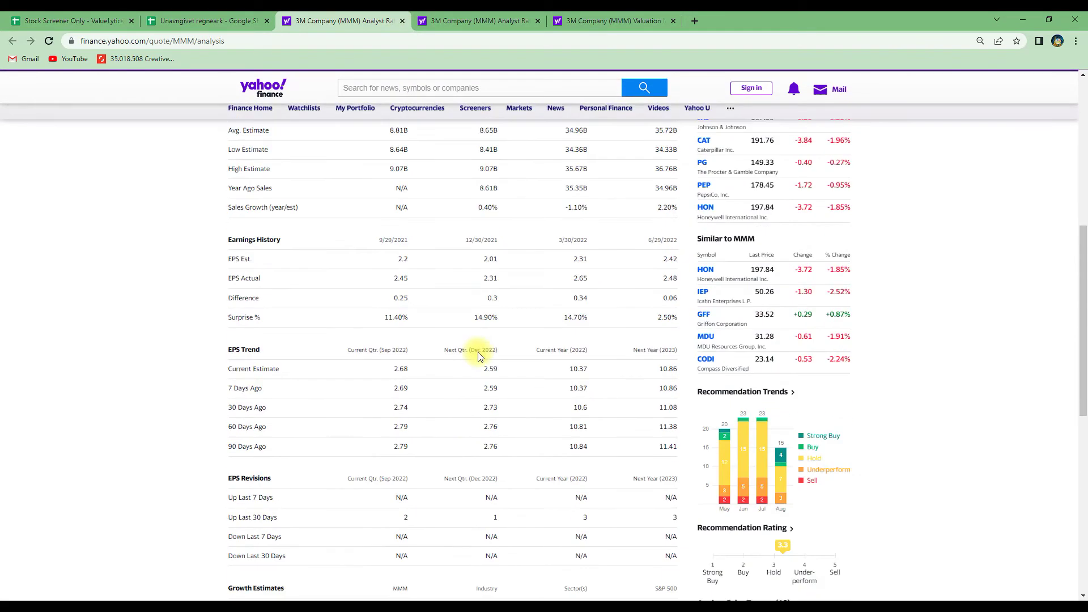
- Back in the spreadsheet, set the stock ticker in C4 to INTC and review the stock data and company information
{"action": "left_click", "coordinate": [186, 22]}
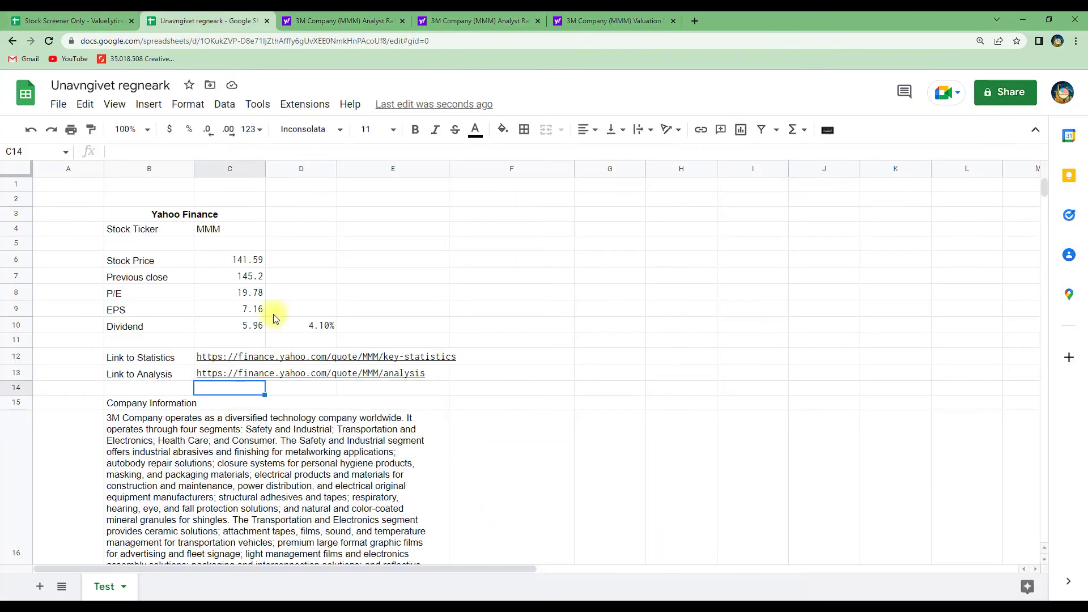
{"action": "left_click", "coordinate": [216, 233]}
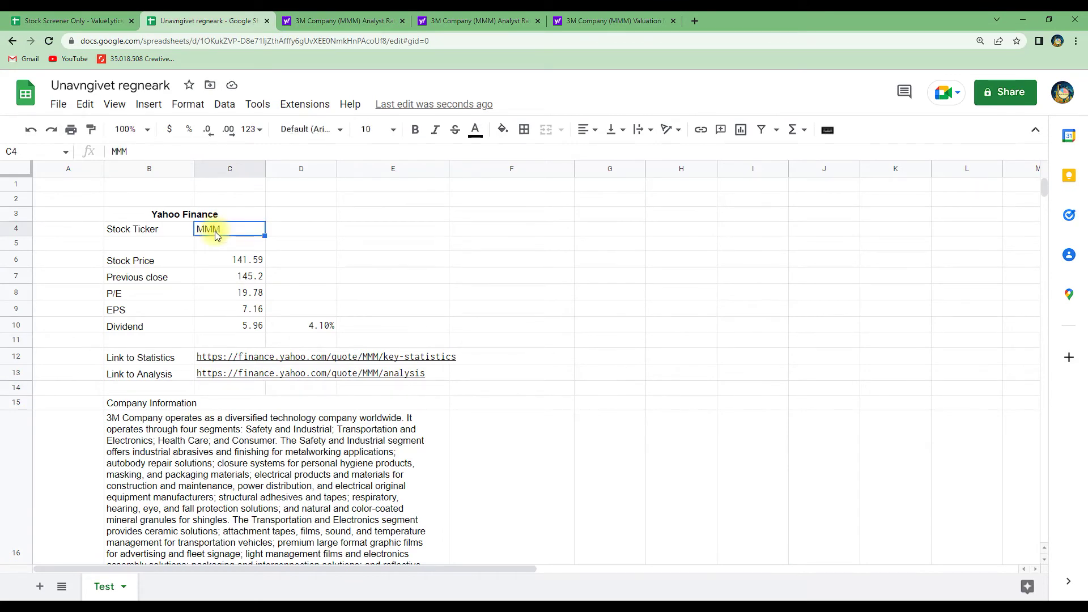
{"action": "type", "text": "IN"}
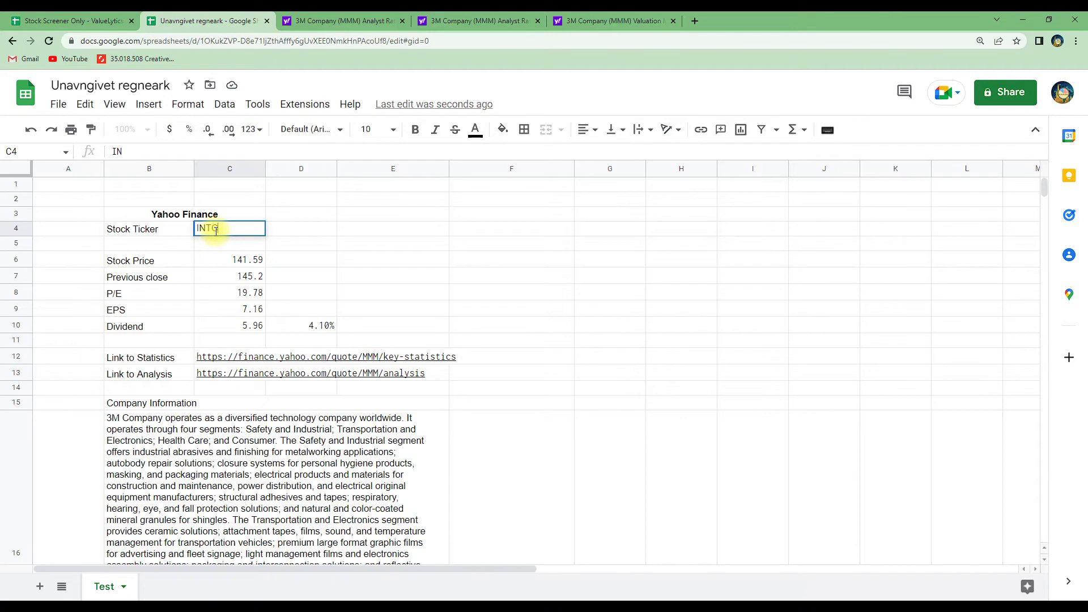
{"action": "type", "text": "TC"}
{"action": "key", "text": "Return"}
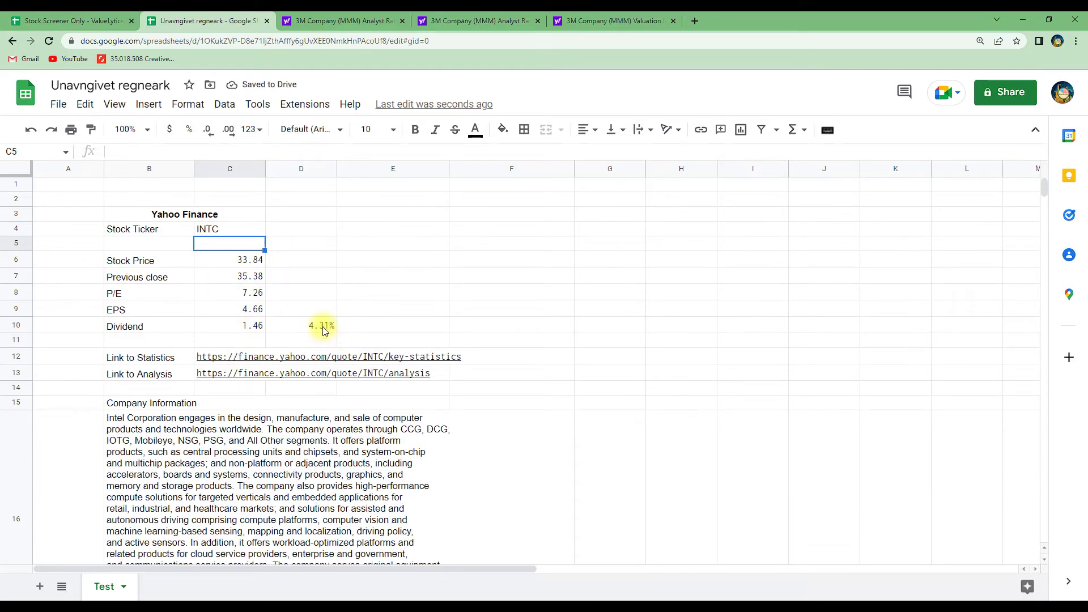
{"action": "scroll", "coordinate": [285, 440], "scroll_direction": "down", "scroll_amount": 2}
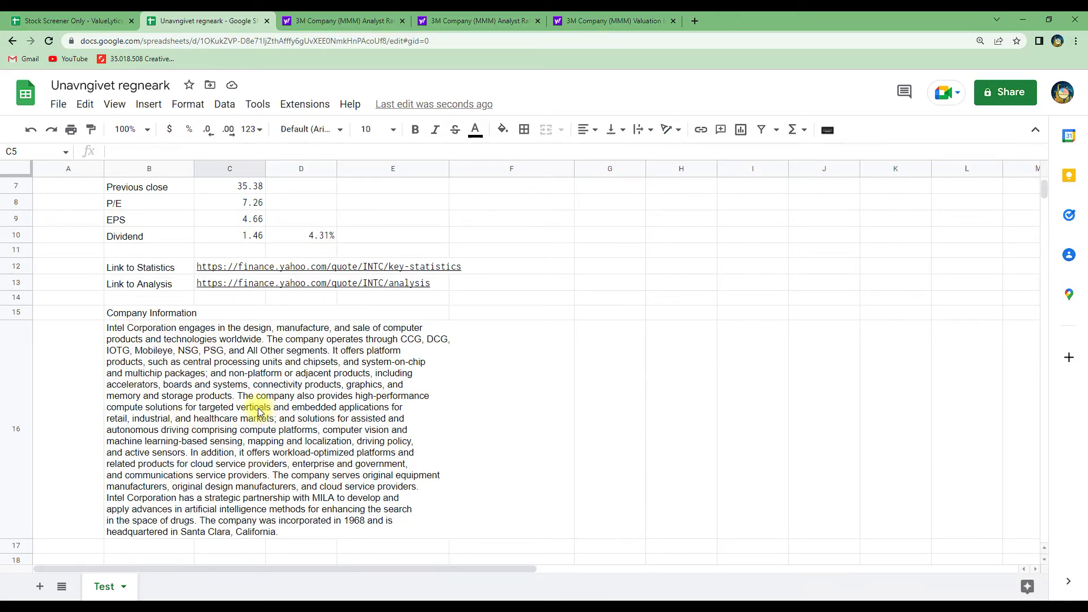
{"action": "scroll", "coordinate": [291, 425], "scroll_direction": "up", "scroll_amount": 2}
- Follow the Link to Statistics to Intel's page and look through its valuation measures, trading information and share statistics
{"action": "mouse_move", "coordinate": [293, 359]}
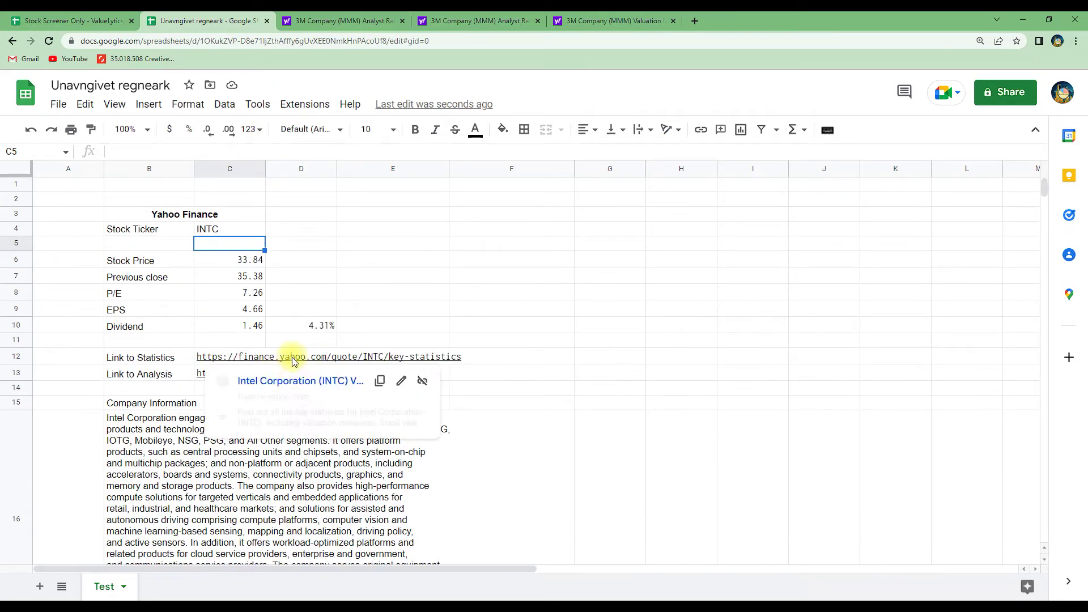
{"action": "left_click", "coordinate": [265, 381]}
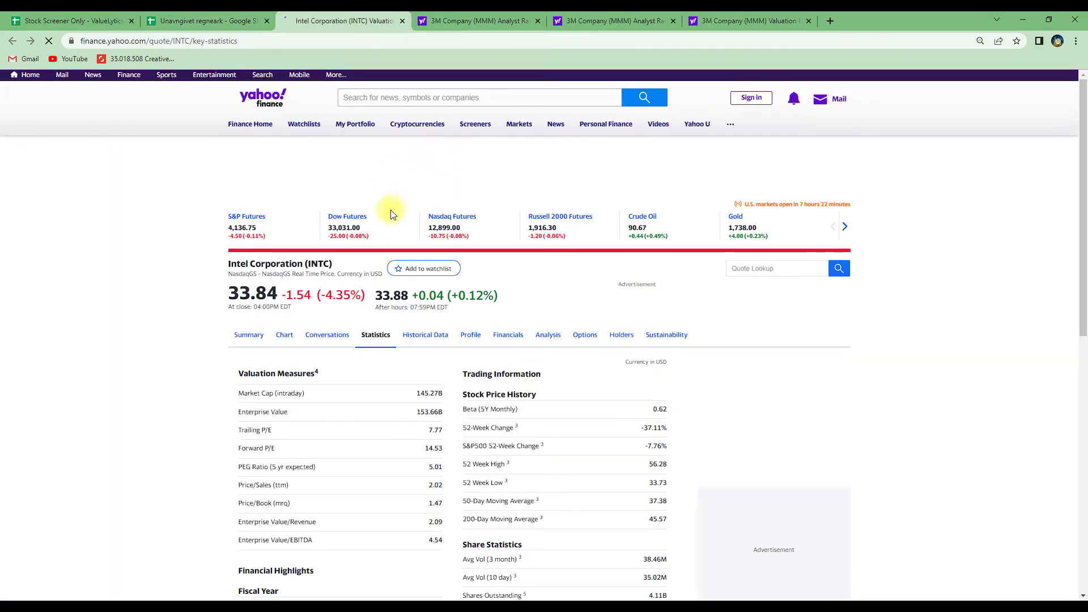
{"action": "scroll", "coordinate": [382, 318], "scroll_direction": "down", "scroll_amount": 3}
{"action": "scroll", "coordinate": [326, 253], "scroll_direction": "up", "scroll_amount": 2}
{"action": "scroll", "coordinate": [373, 309], "scroll_direction": "down", "scroll_amount": 3}
{"action": "scroll", "coordinate": [486, 475], "scroll_direction": "down", "scroll_amount": 4}
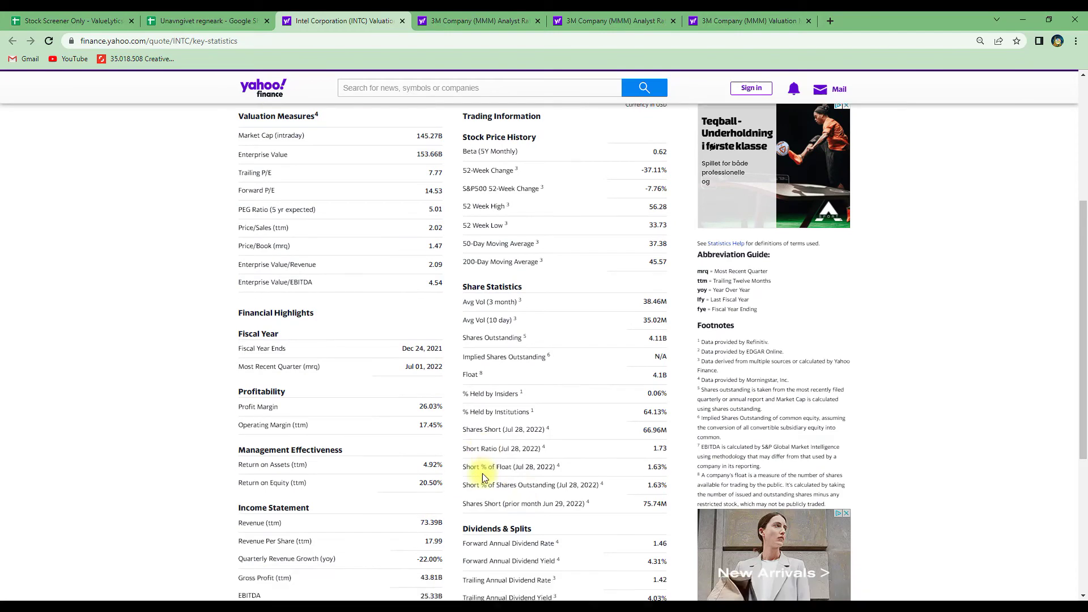
{"action": "scroll", "coordinate": [415, 482], "scroll_direction": "up", "scroll_amount": 7}
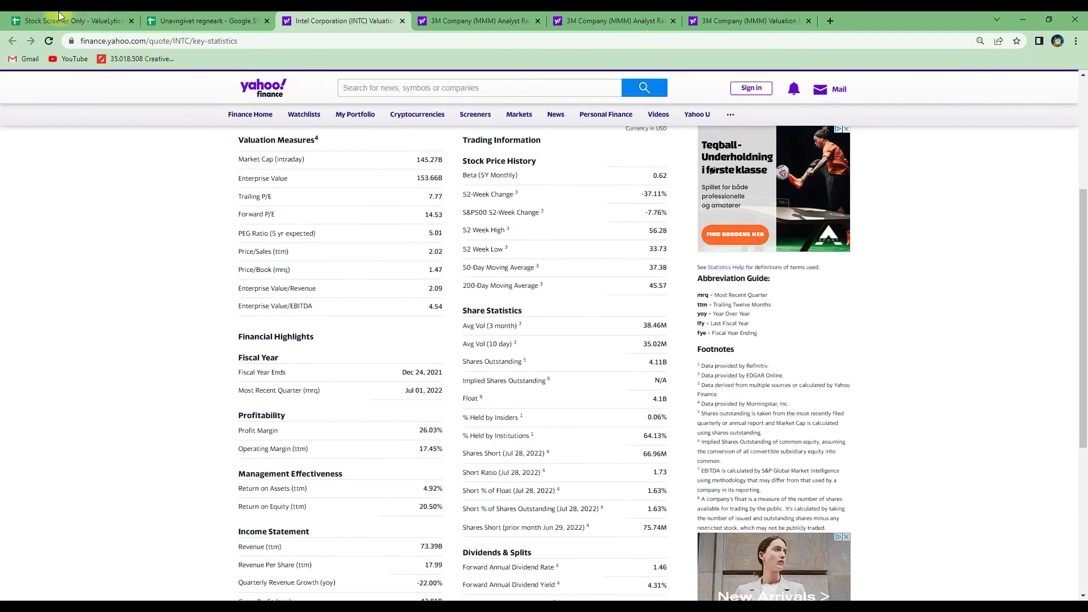
- Return to the spreadsheet, follow the Link to Analysis to Intel's page and look through its estimates
{"action": "left_click", "coordinate": [204, 20]}
{"action": "mouse_move", "coordinate": [256, 379]}
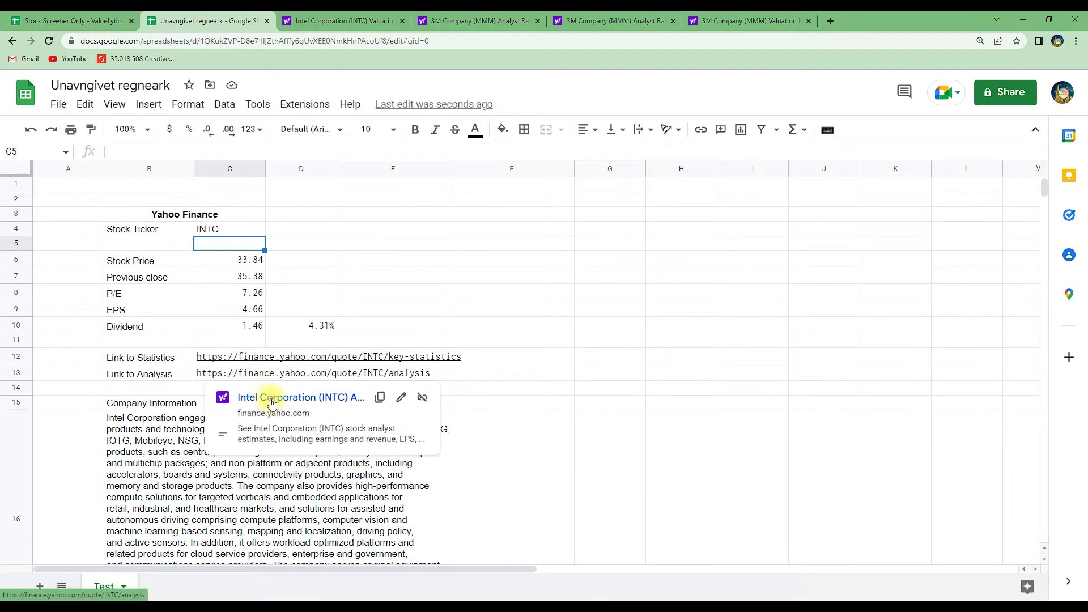
{"action": "left_click", "coordinate": [272, 398]}
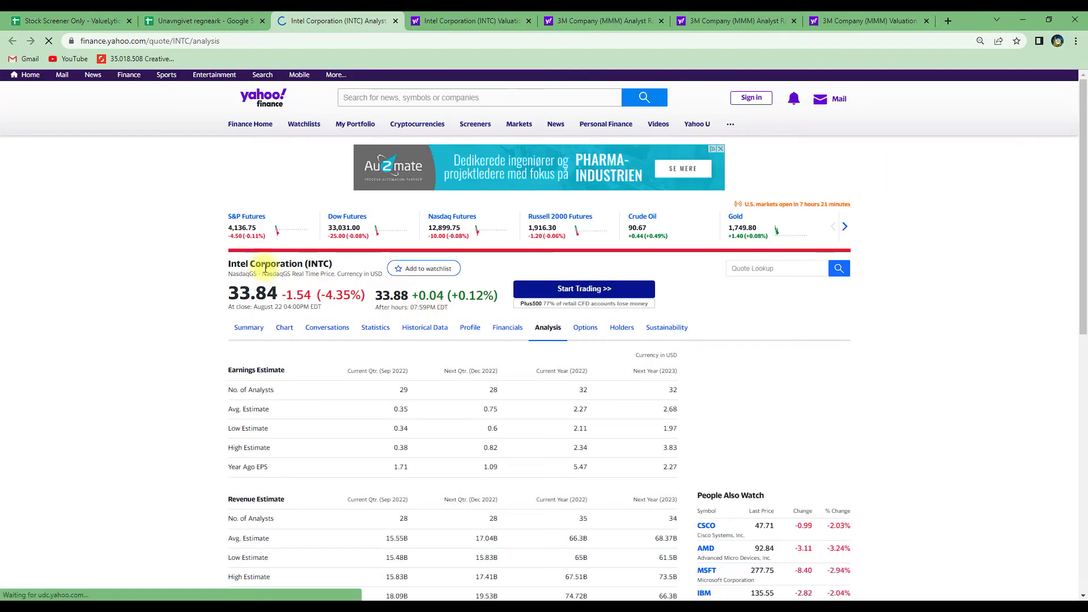
{"action": "scroll", "coordinate": [464, 403], "scroll_direction": "down", "scroll_amount": 7}
{"action": "scroll", "coordinate": [470, 409], "scroll_direction": "down", "scroll_amount": 3}
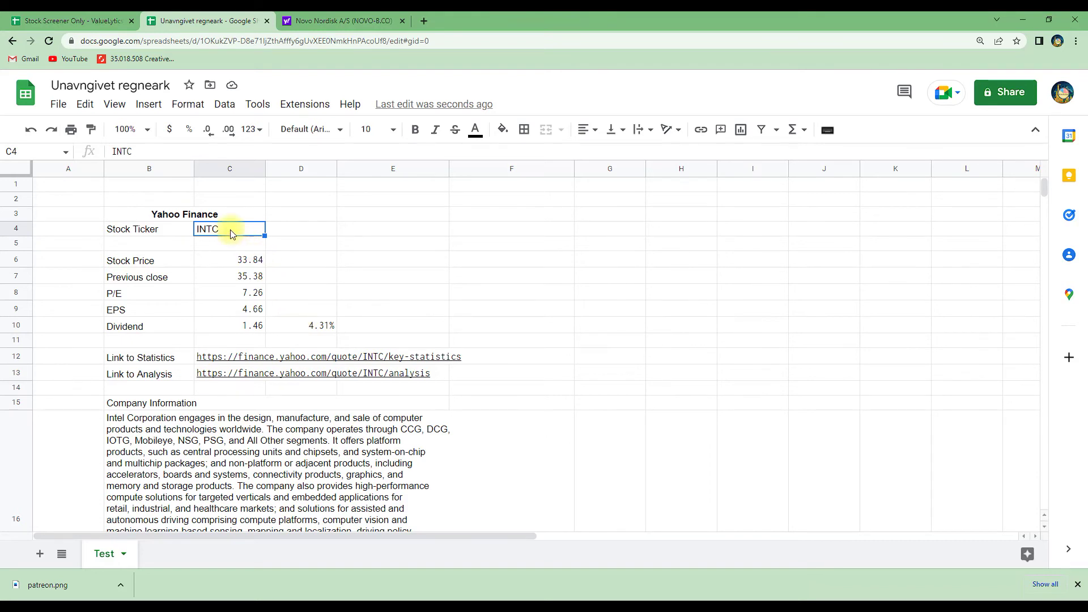
- Try BMW as the stock ticker in C4 and check the error note on the Dividend cell
{"action": "type", "text": "BMW"}
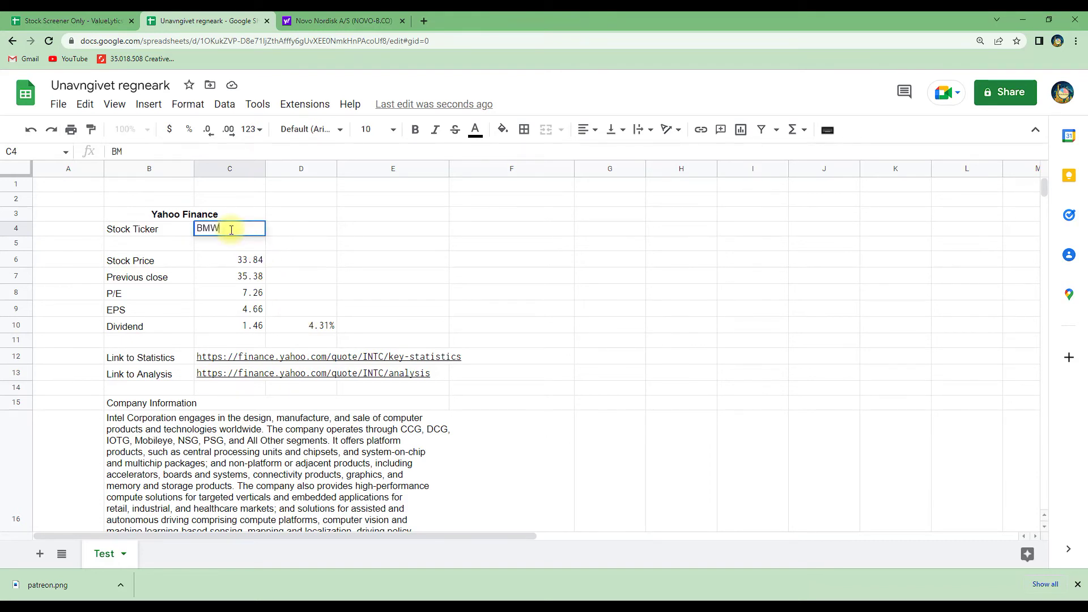
{"action": "key", "text": "Return"}
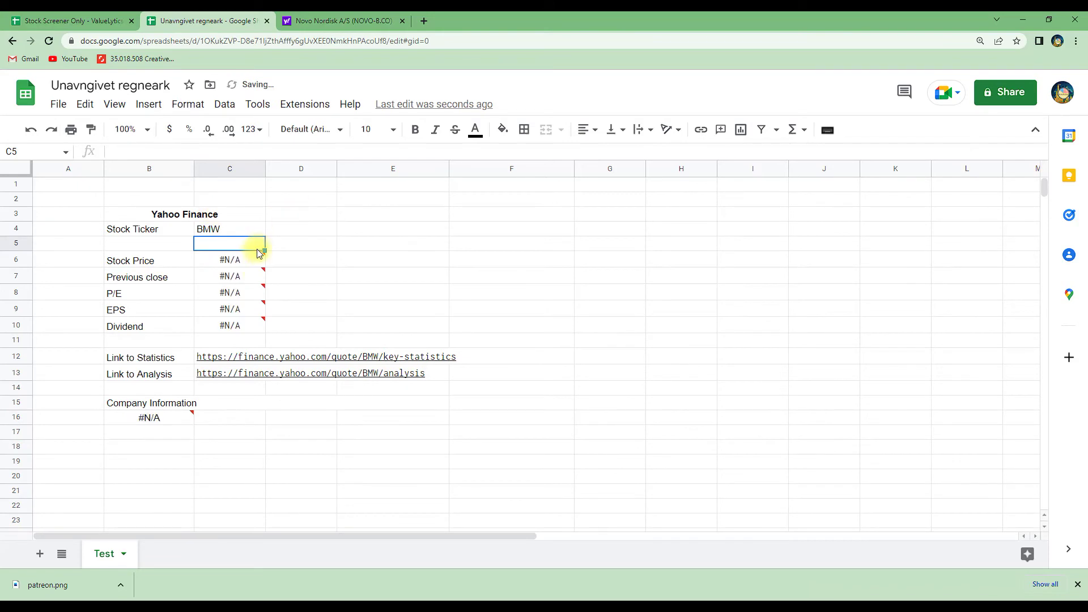
{"action": "mouse_move", "coordinate": [230, 328]}
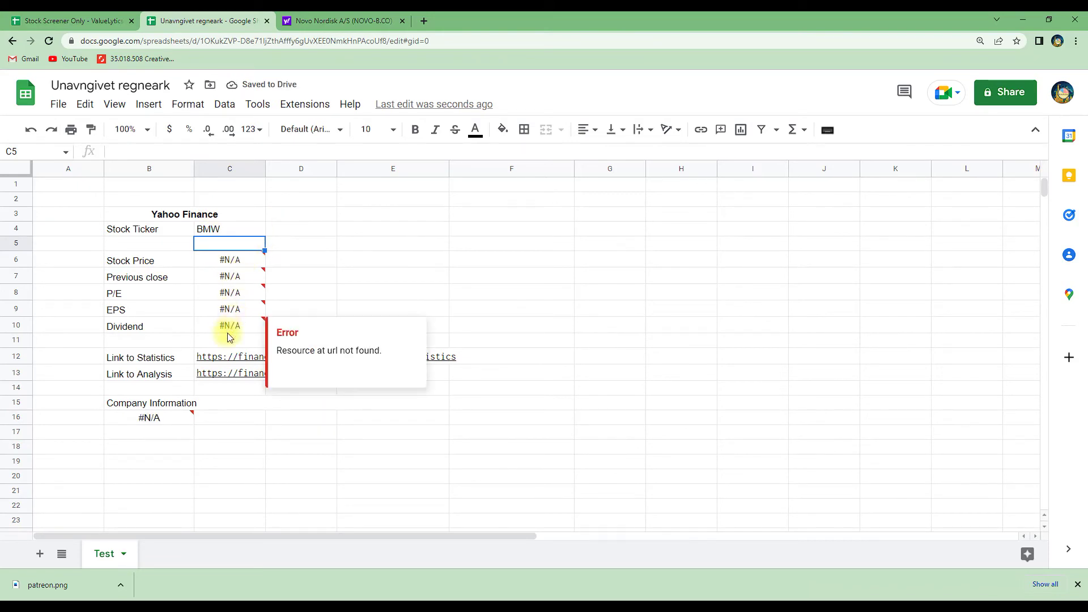
- Set the stock ticker in C4 to NOVO-B.CO
{"action": "left_click", "coordinate": [237, 232]}
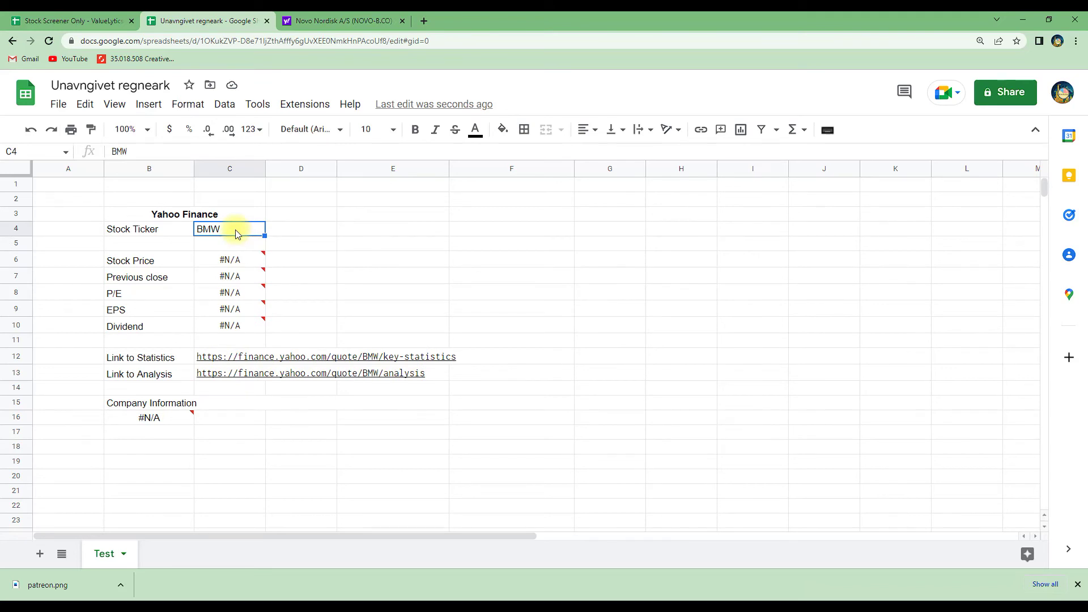
{"action": "type", "text": "NOVO-B.CO"}
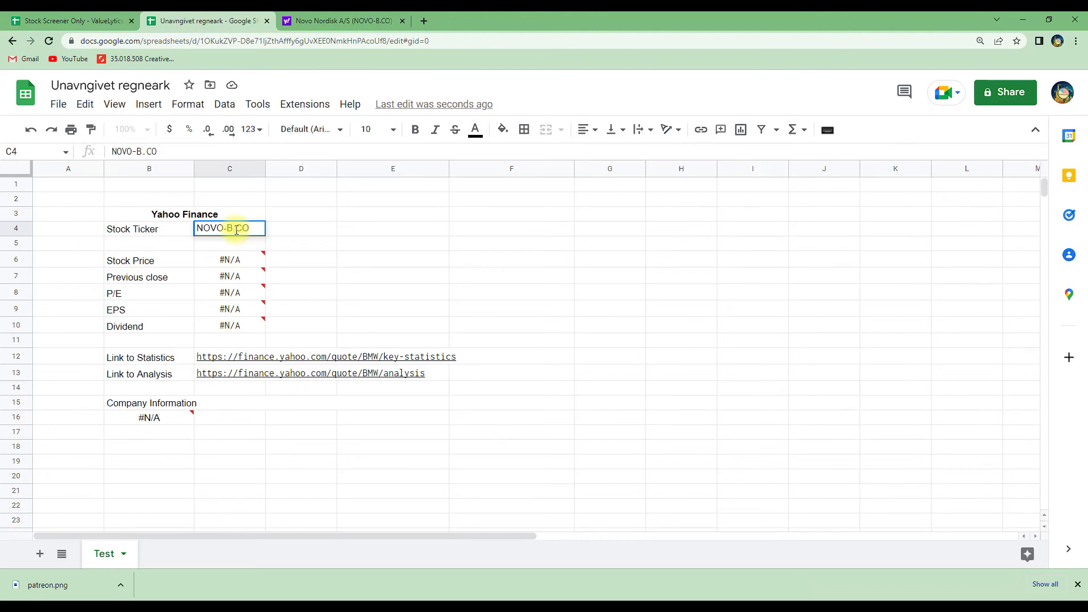
{"action": "key", "text": "Return"}
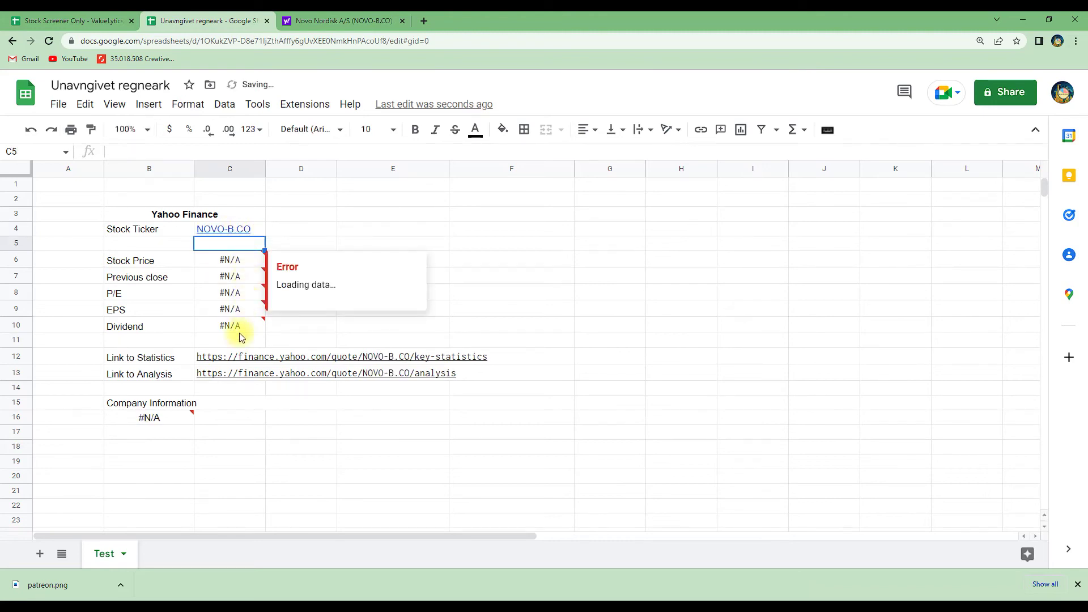
- Set the stock ticker in C4 to NVO and look through the stock data and company information
{"action": "mouse_move", "coordinate": [247, 233]}
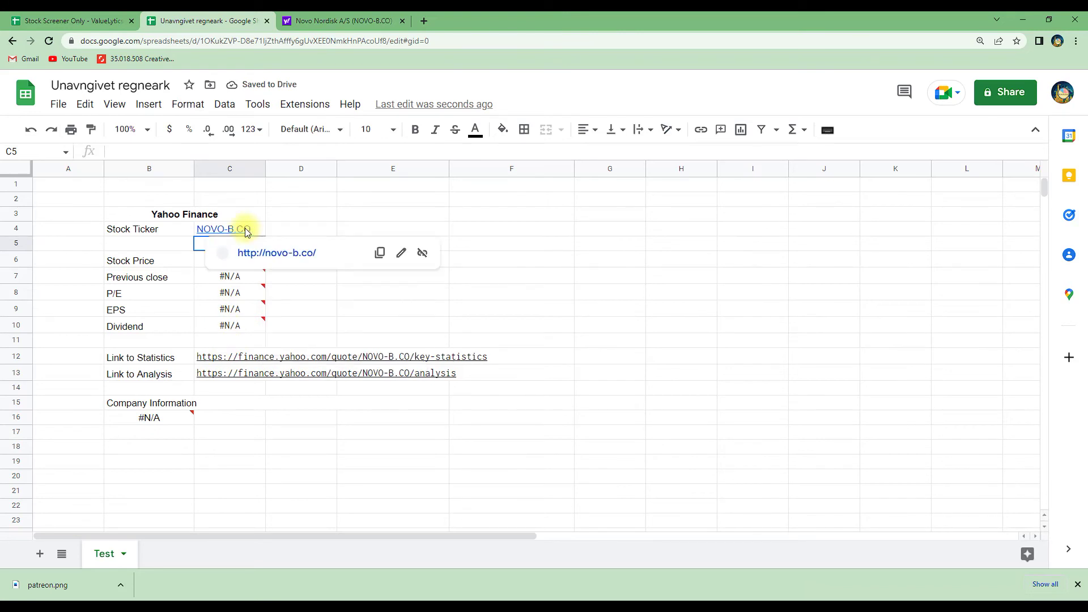
{"action": "mouse_move", "coordinate": [201, 305]}
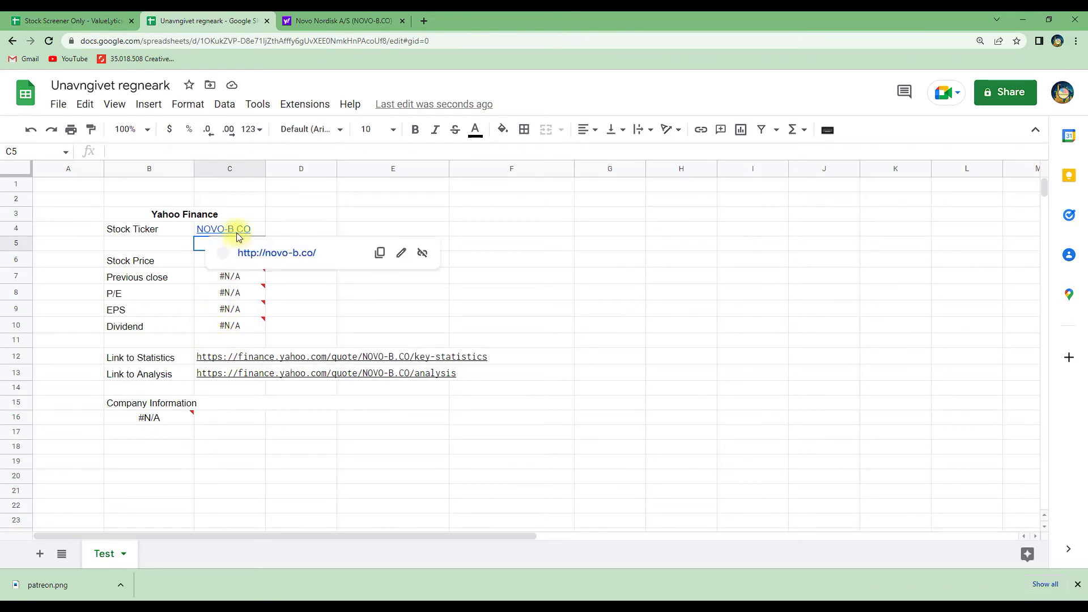
{"action": "left_click", "coordinate": [258, 232]}
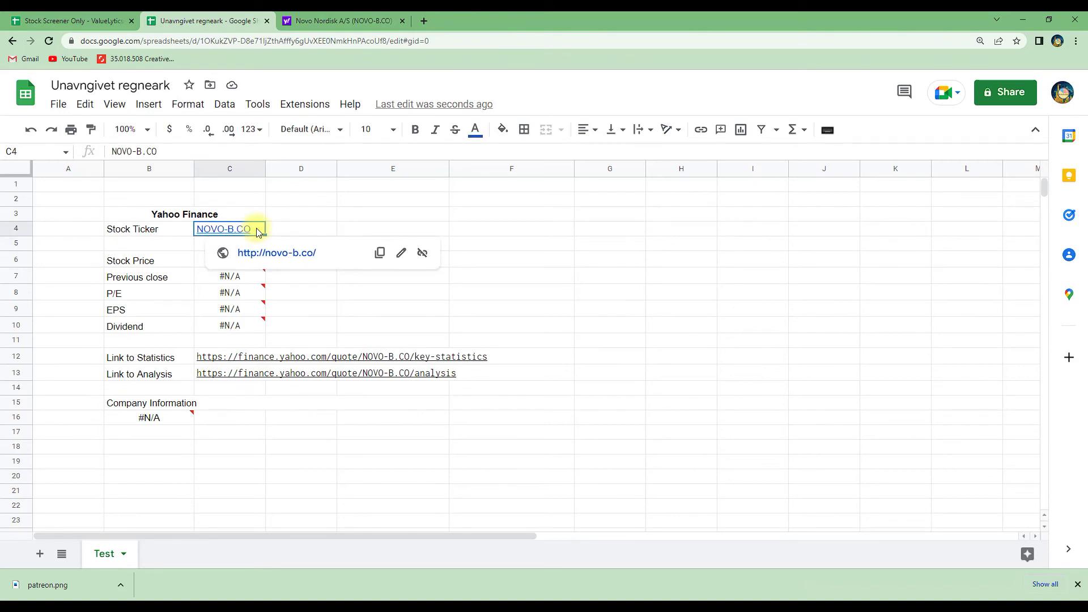
{"action": "type", "text": "NVO"}
{"action": "key", "text": "Return"}
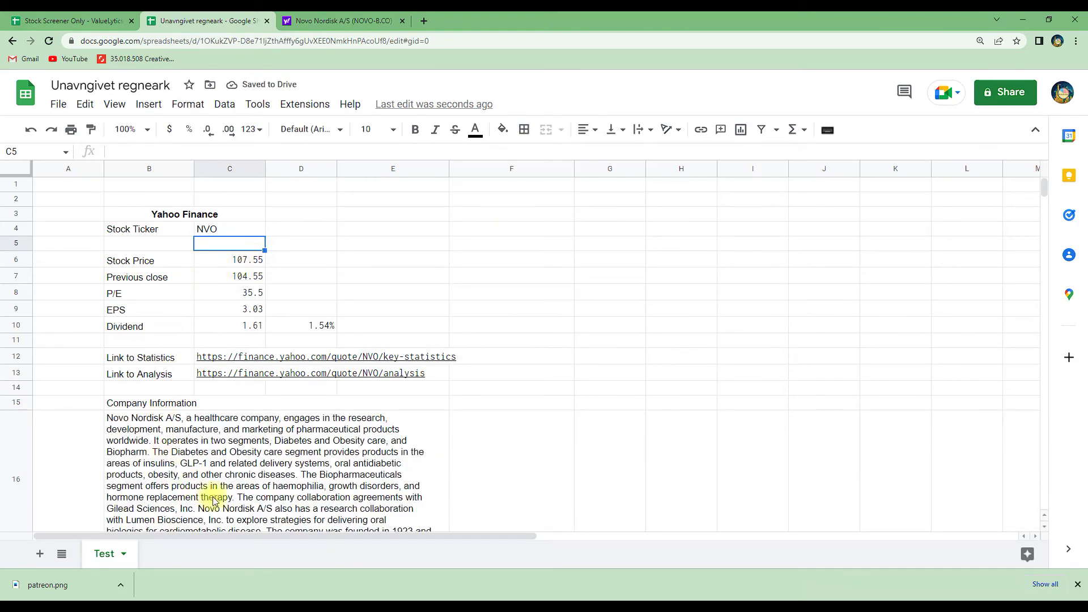
{"action": "scroll", "coordinate": [277, 454], "scroll_direction": "down", "scroll_amount": 3}
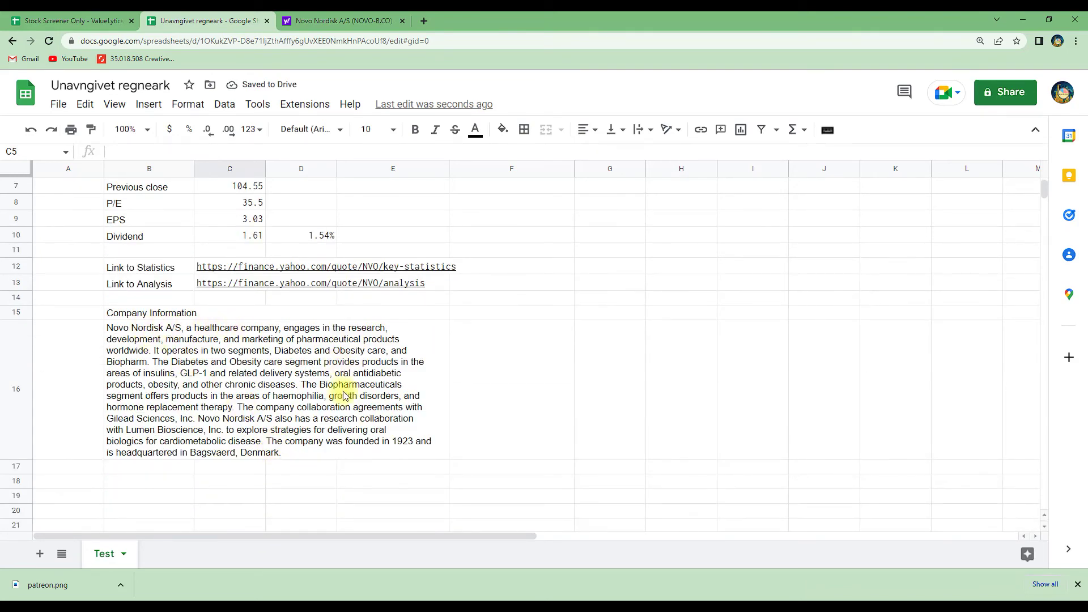
{"action": "scroll", "coordinate": [280, 443], "scroll_direction": "up", "scroll_amount": 3}
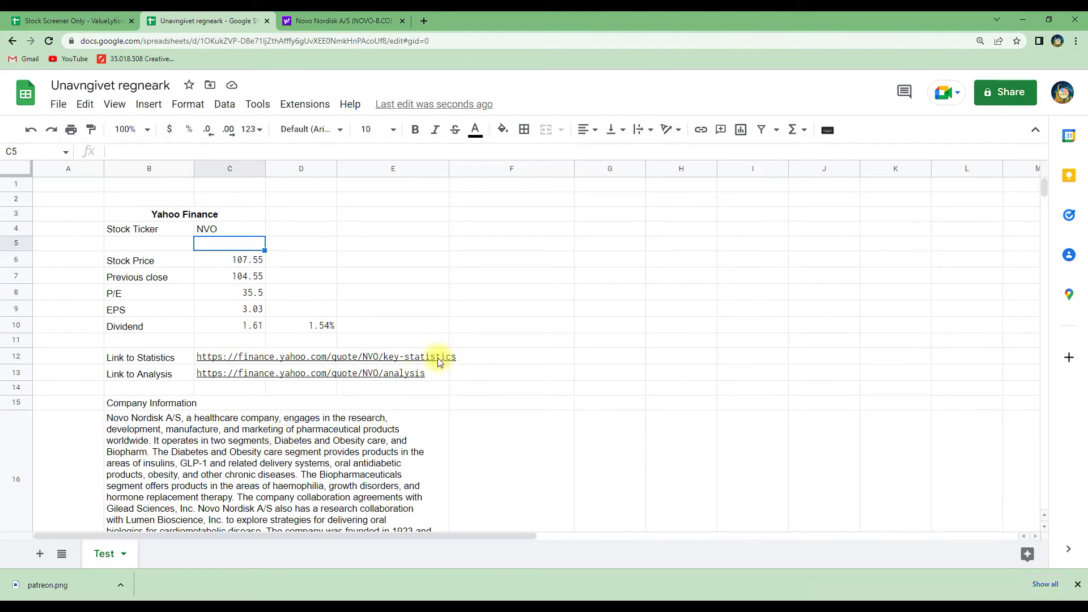
{"action": "mouse_move", "coordinate": [438, 358]}
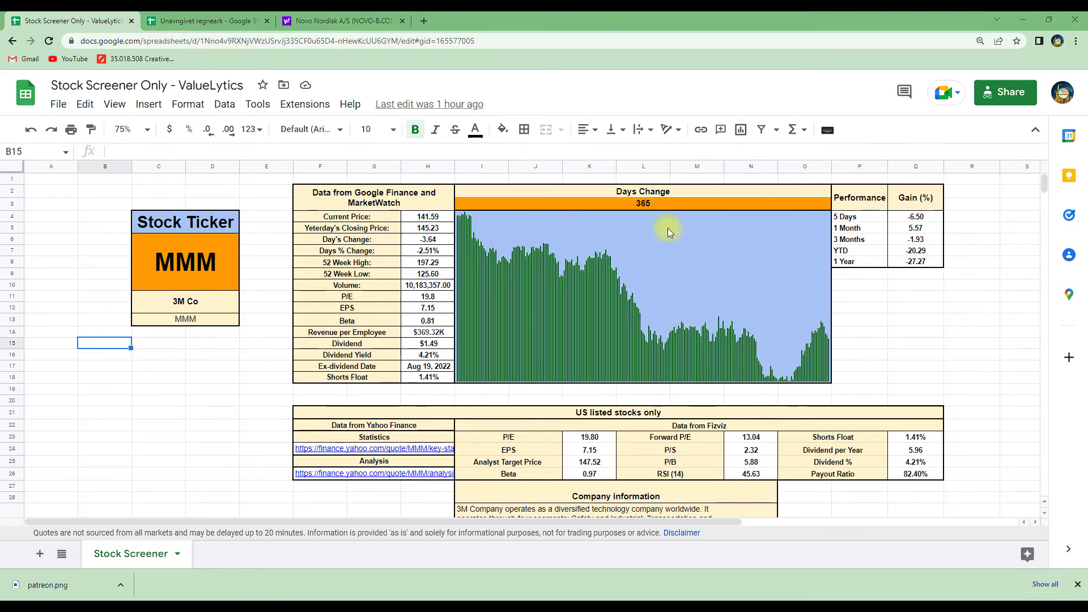
- In the Stock Screener Only - ValueLytics spreadsheet, set the Days Change period of the price chart to 1000
{"action": "left_click", "coordinate": [651, 204]}
{"action": "type", "text": "1000"}
{"action": "key", "text": "Return"}
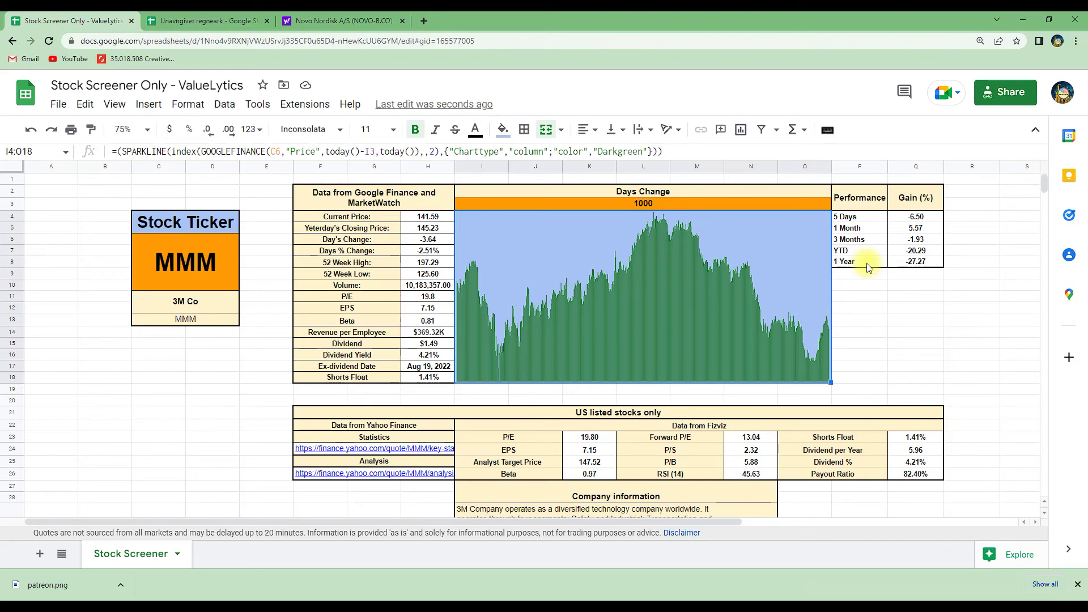
- Examine the US listed stocks section for MMM, opening its Statistics and Analysis links and reading the company information
{"action": "scroll", "coordinate": [513, 363], "scroll_direction": "down", "scroll_amount": 4}
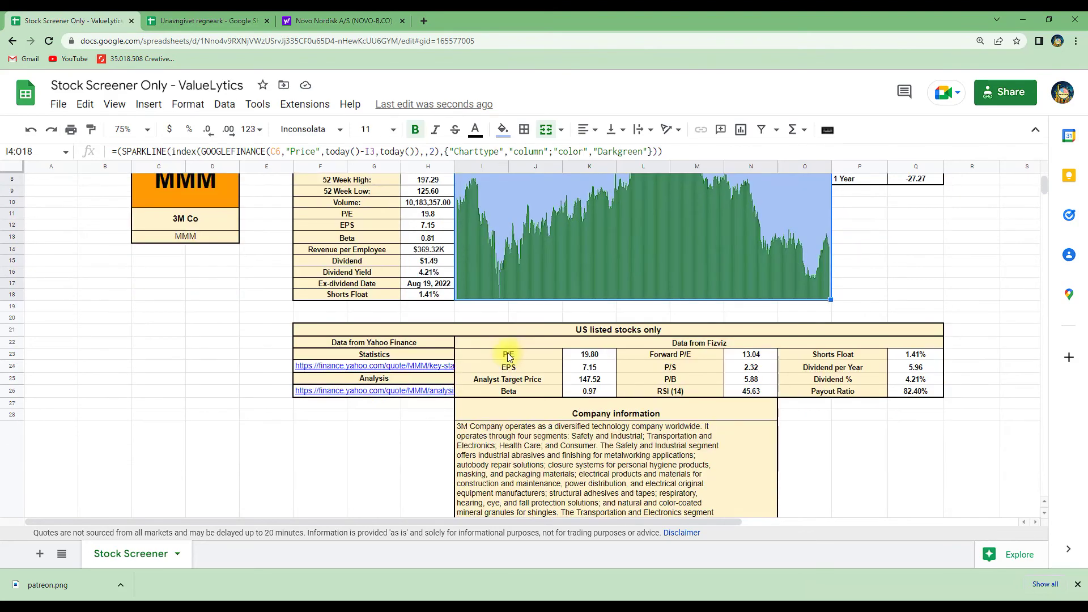
{"action": "scroll", "coordinate": [507, 356], "scroll_direction": "up", "scroll_amount": 1}
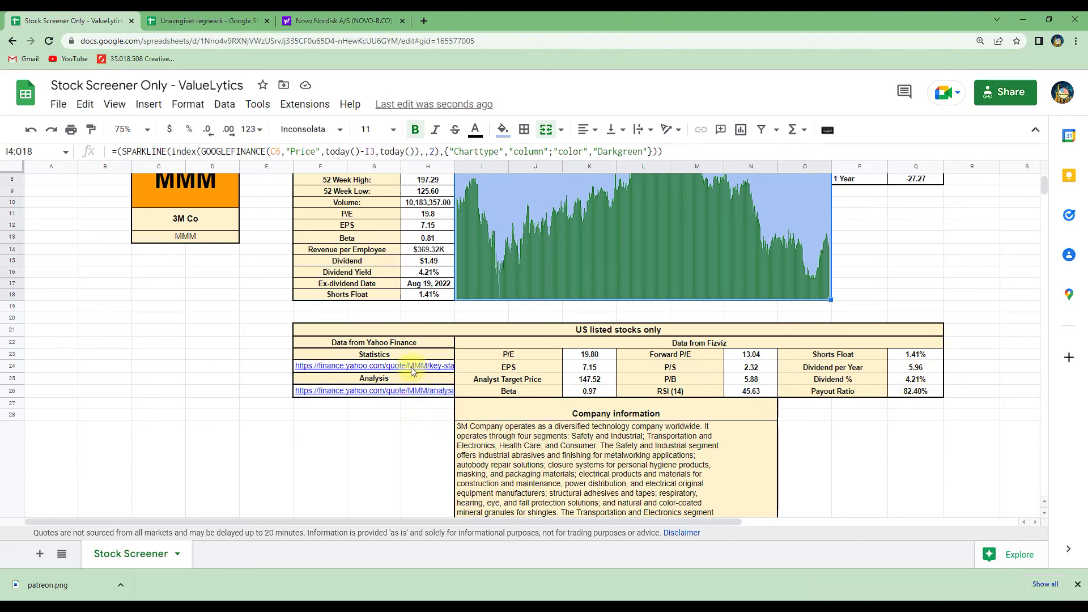
{"action": "mouse_move", "coordinate": [383, 372]}
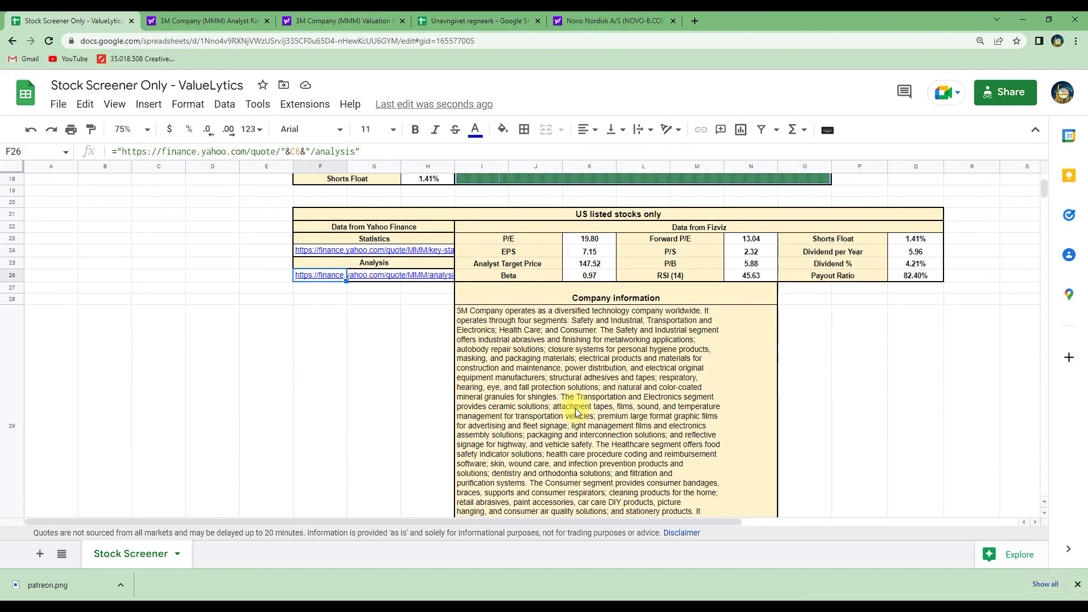
{"action": "scroll", "coordinate": [576, 412], "scroll_direction": "down", "scroll_amount": 3}
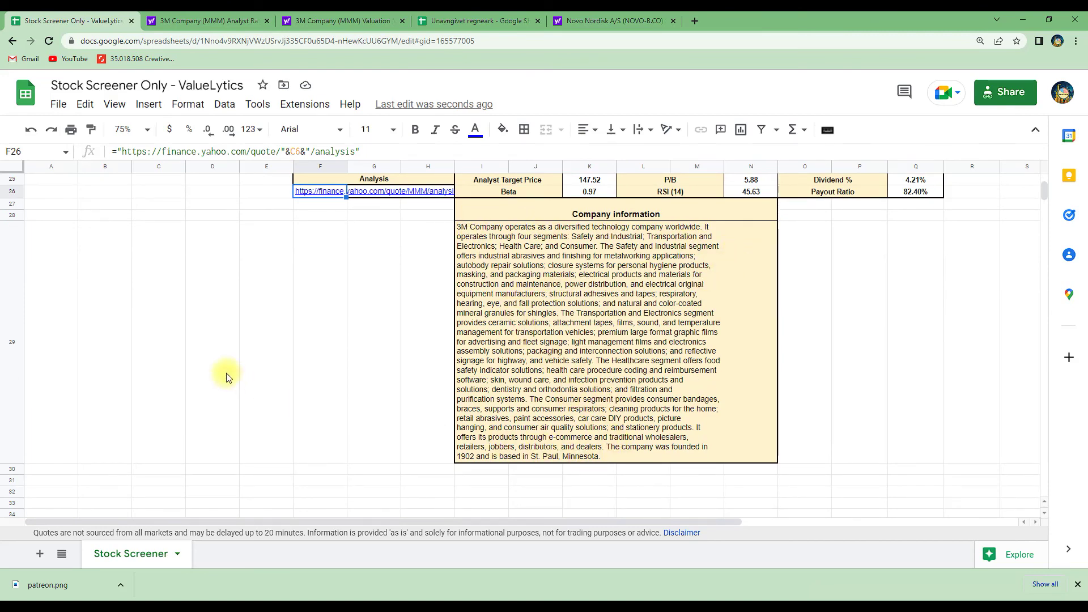
{"action": "scroll", "coordinate": [222, 369], "scroll_direction": "up", "scroll_amount": 8}
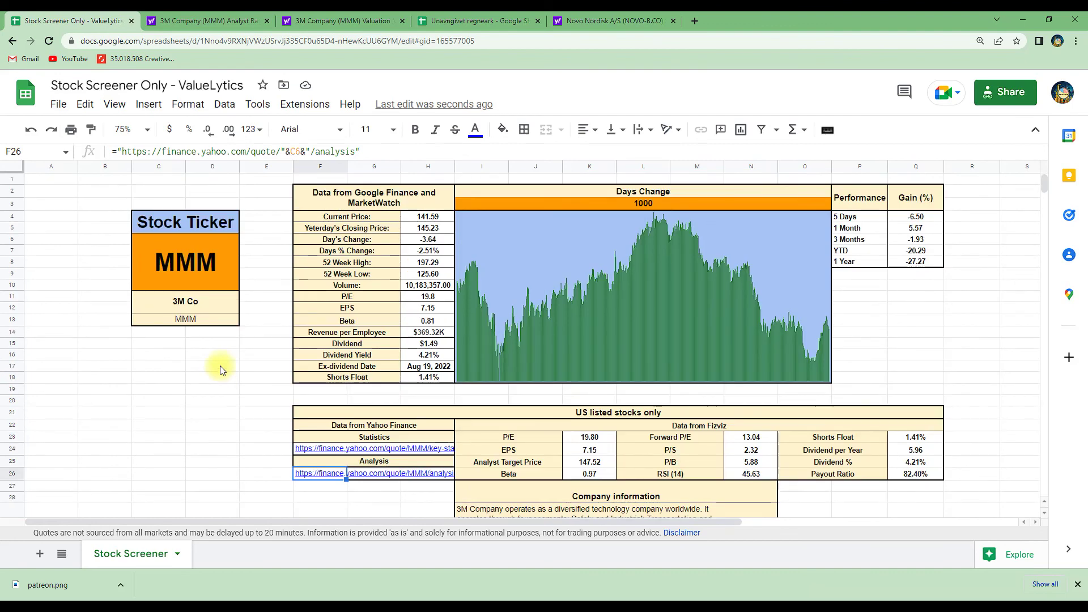
- Try BMW as the screener's stock ticker and check the Google Finance and US listed stocks sections
{"action": "left_click", "coordinate": [216, 252]}
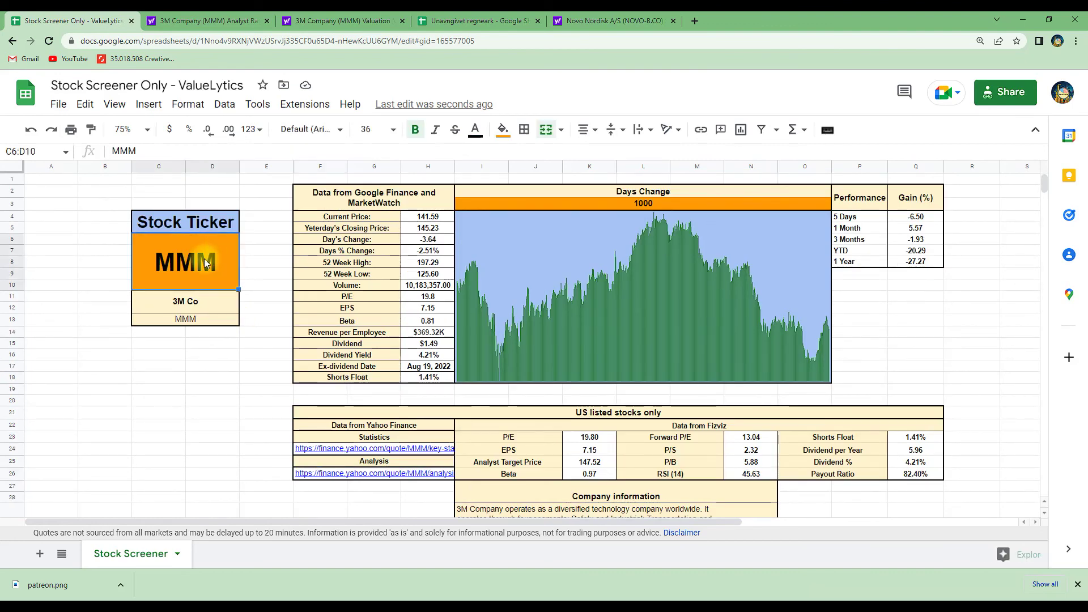
{"action": "type", "text": "BWM"}
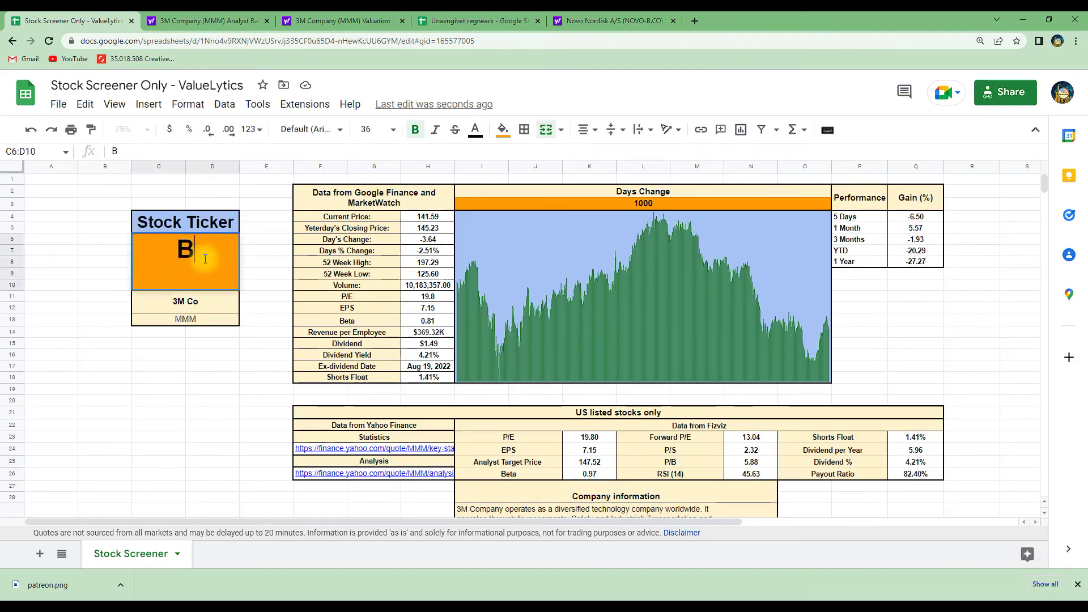
{"action": "key", "text": "BackSpace"}
{"action": "key", "text": "BackSpace"}
{"action": "type", "text": "MW"}
{"action": "key", "text": "Return"}
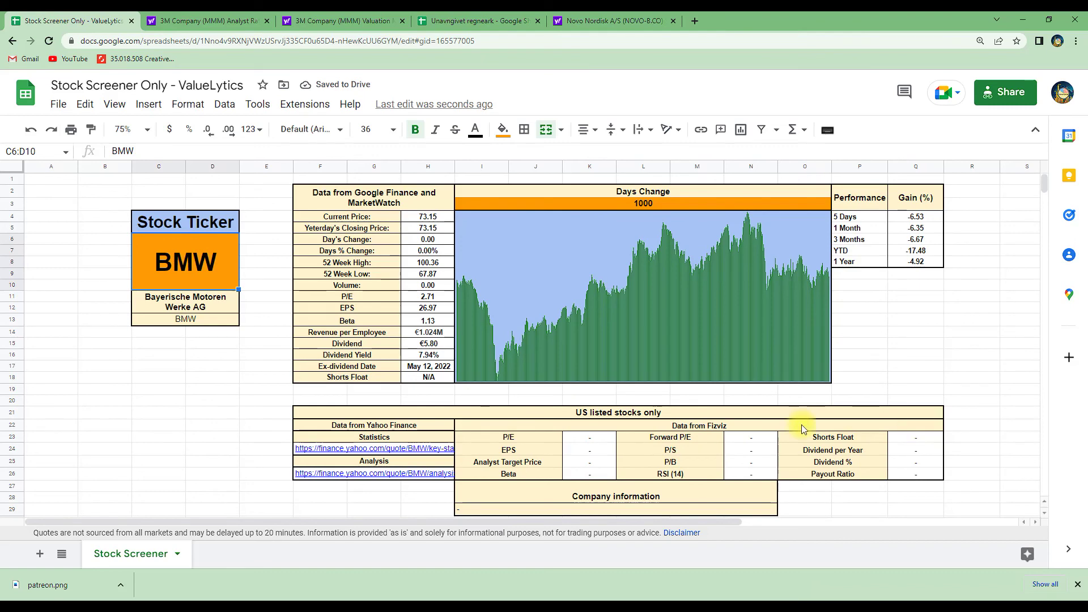
{"action": "scroll", "coordinate": [658, 410], "scroll_direction": "down", "scroll_amount": 2}
{"action": "scroll", "coordinate": [587, 390], "scroll_direction": "up", "scroll_amount": 2}
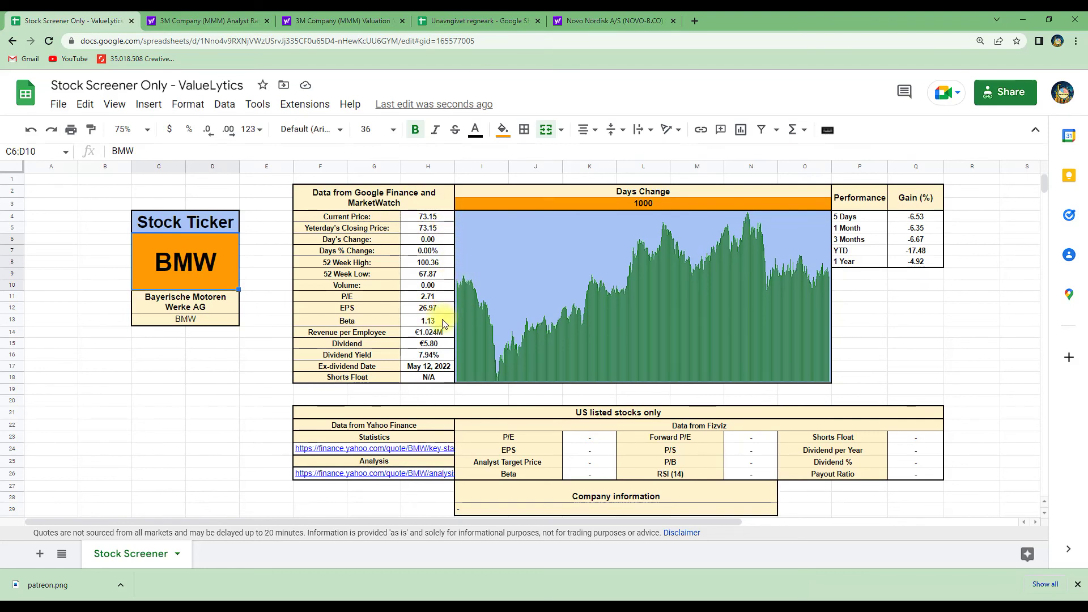
- Try NOVO-B as the screener's stock ticker
{"action": "left_click", "coordinate": [169, 262]}
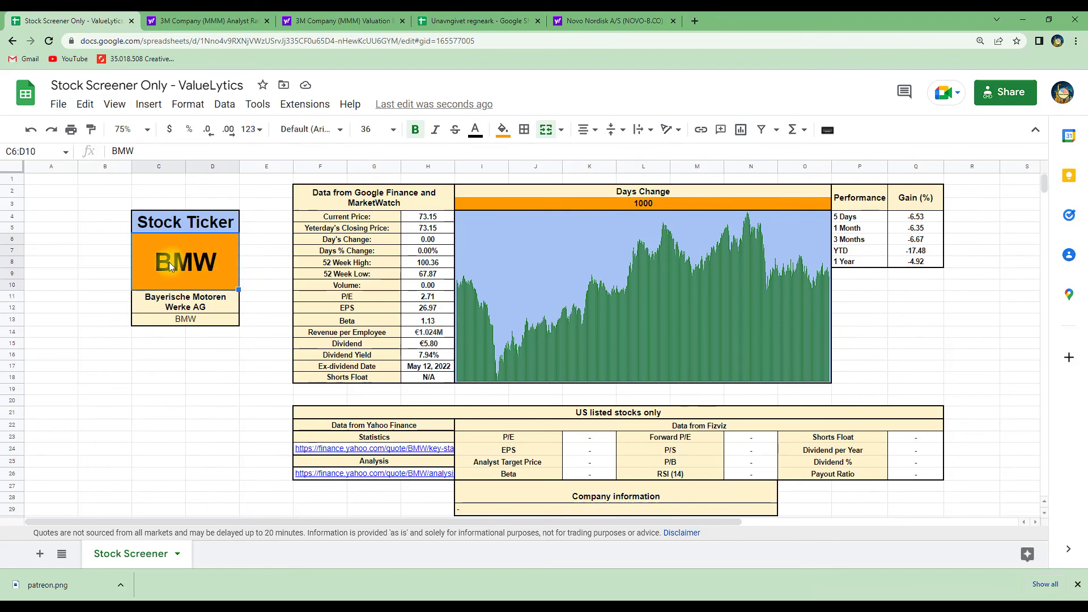
{"action": "type", "text": "NOVO-B"}
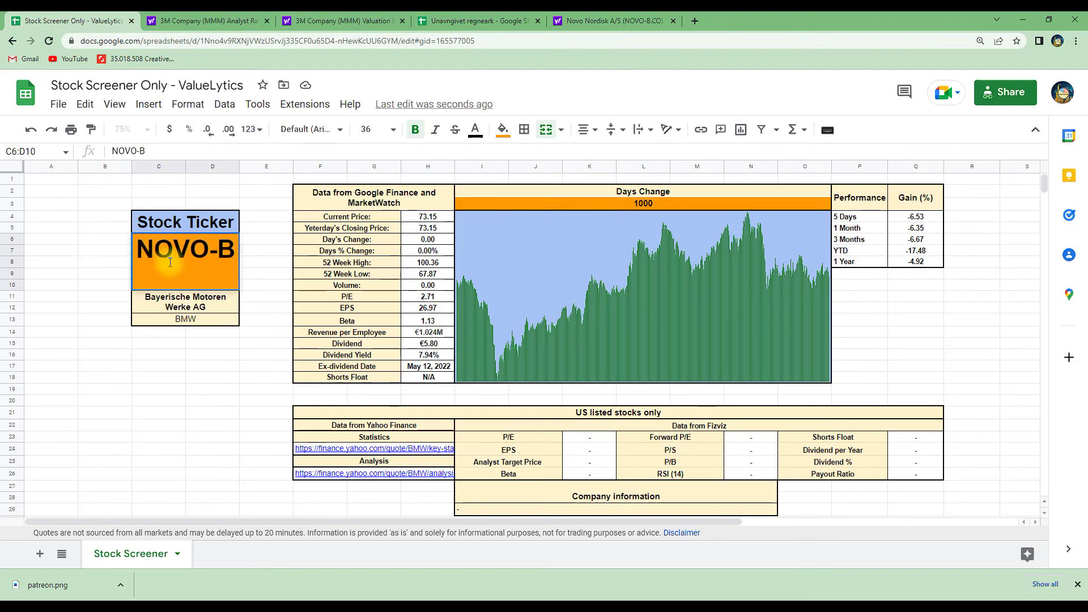
{"action": "key", "text": "Return"}
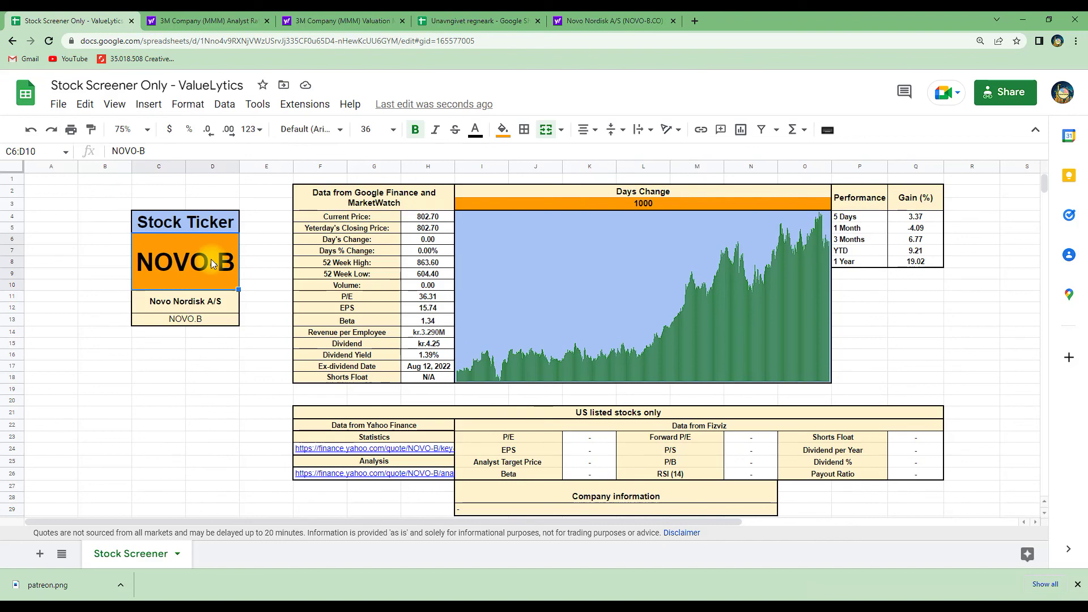
- Set the screener's stock ticker to NVO and look through its US listed stocks data and company information
{"action": "type", "text": "NVO"}
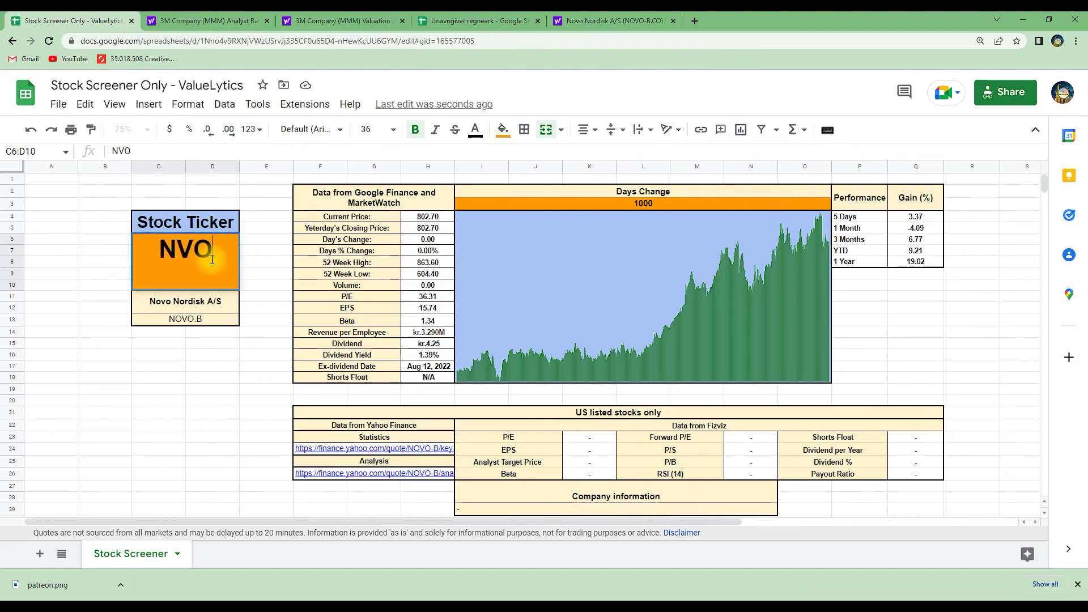
{"action": "key", "text": "Return"}
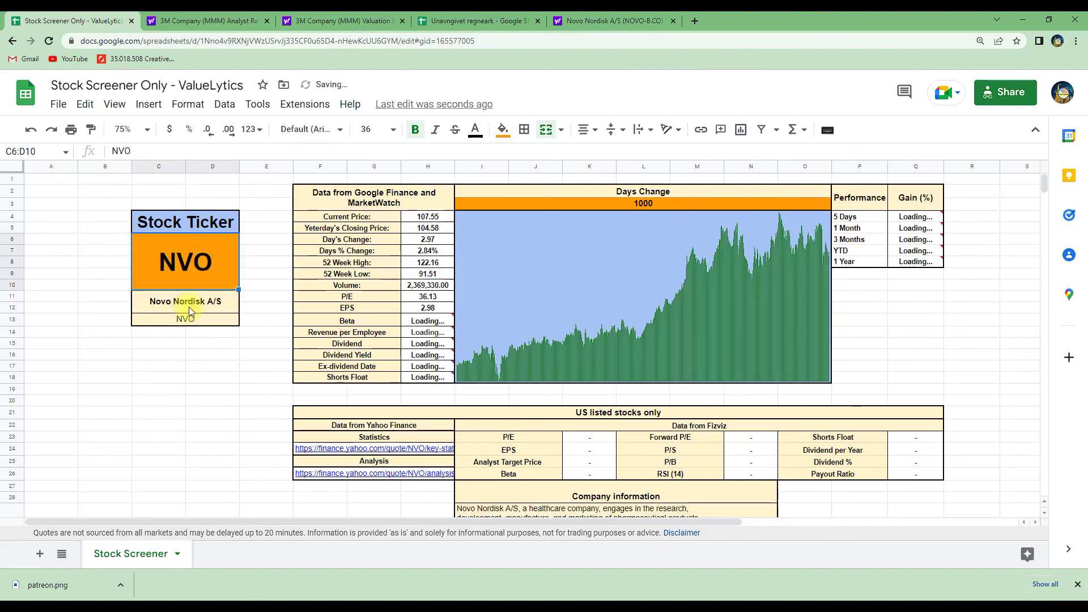
{"action": "scroll", "coordinate": [471, 419], "scroll_direction": "down", "scroll_amount": 3}
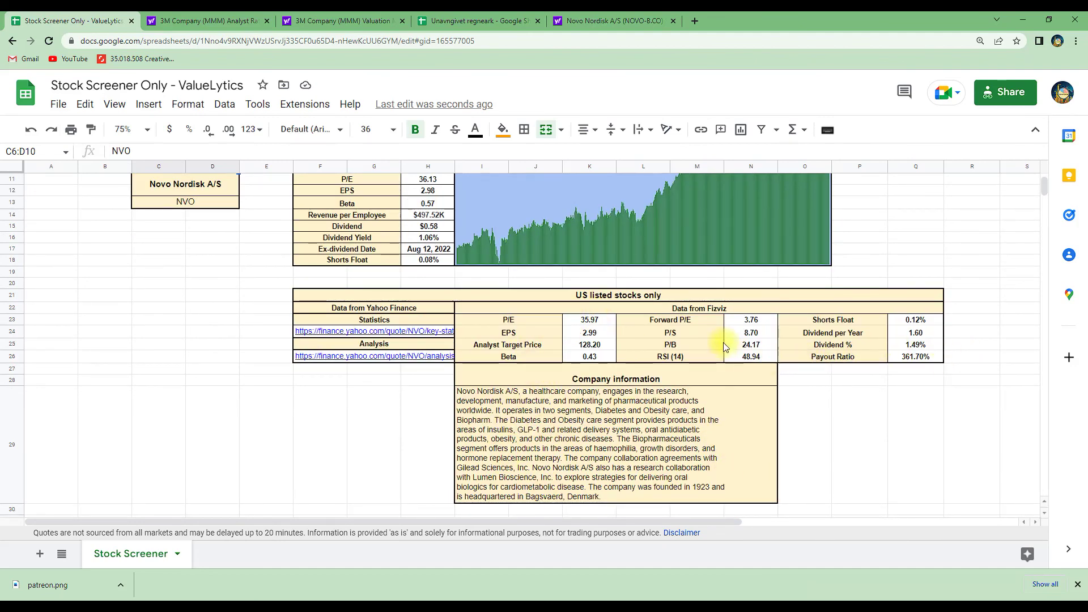
{"action": "scroll", "coordinate": [725, 346], "scroll_direction": "up", "scroll_amount": 3}
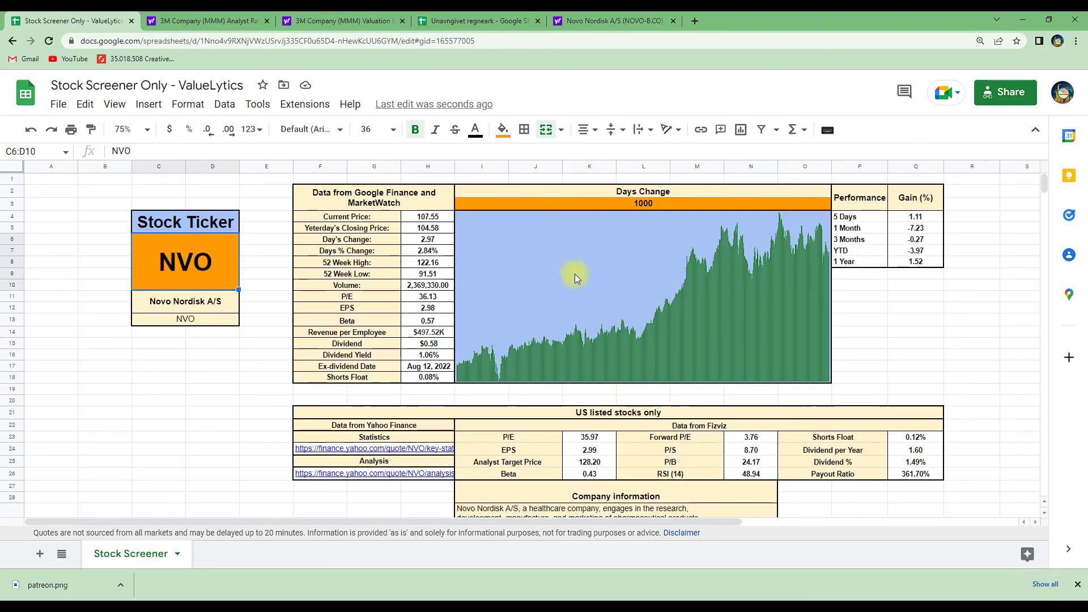